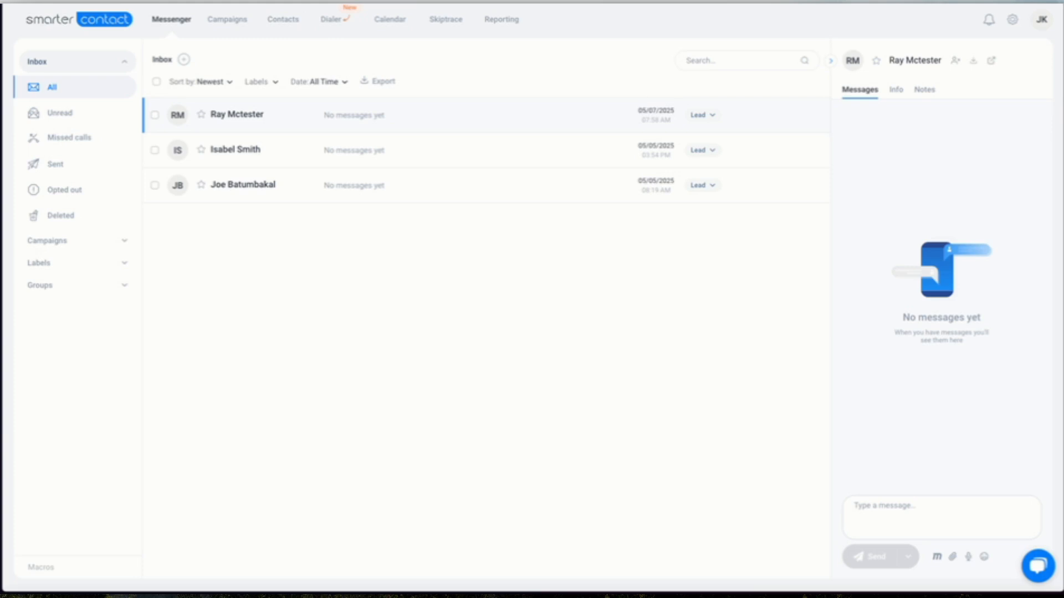
Open the ULLRICH deal from the Pebble Sellers board and review its contacts and properties.
mouse_move(3, 324)
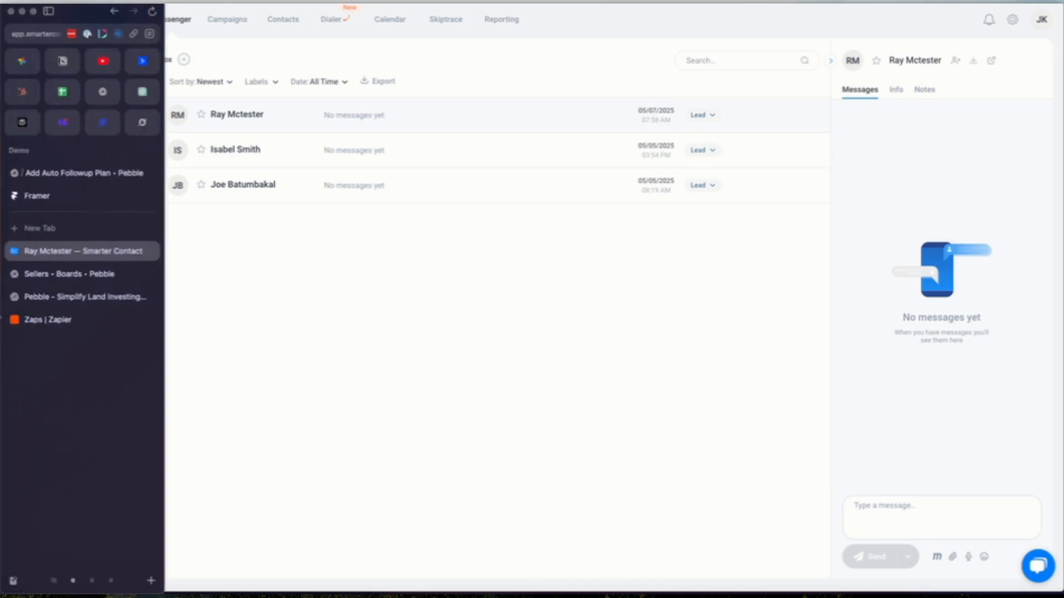
click(55, 277)
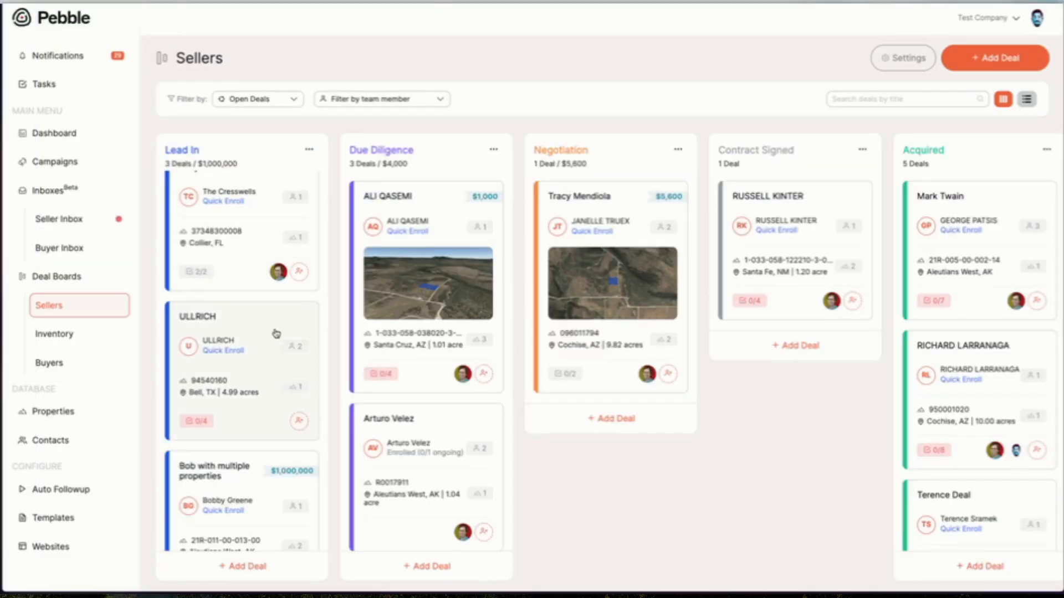
click(274, 336)
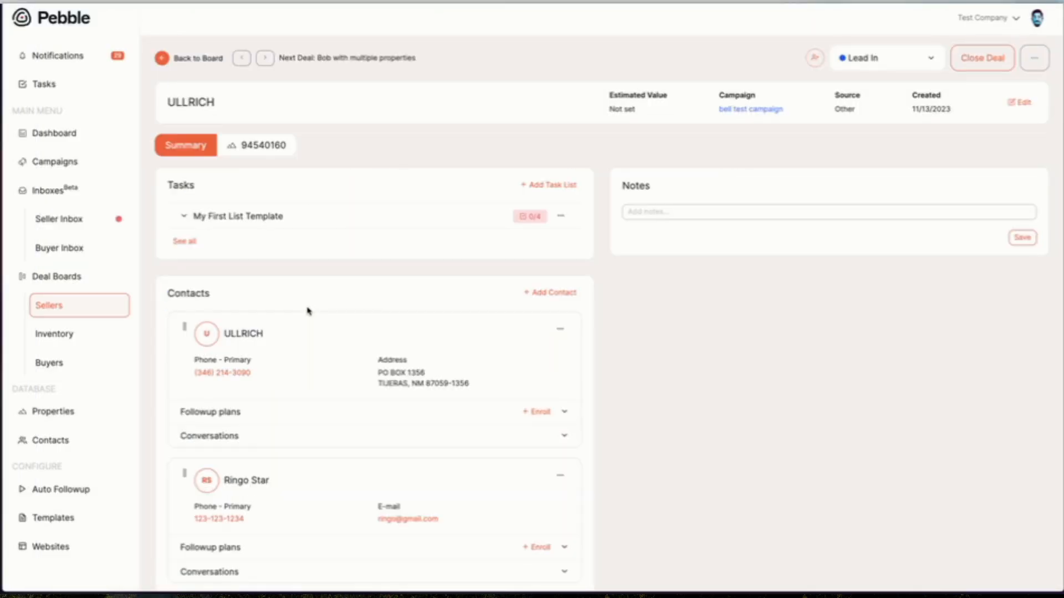
scroll(309, 310, down, 6)
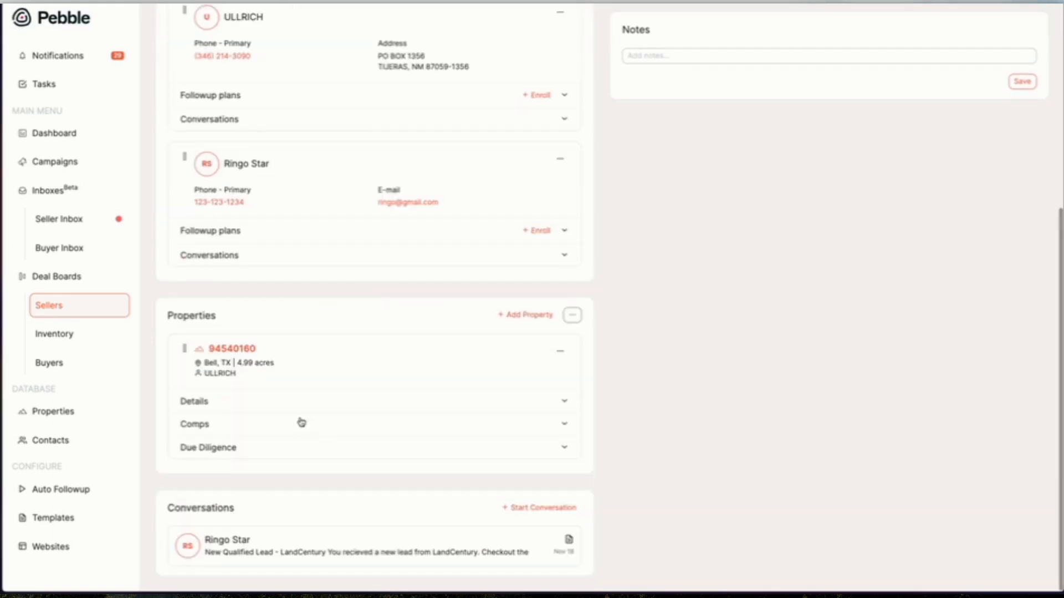
scroll(302, 421, up, 6)
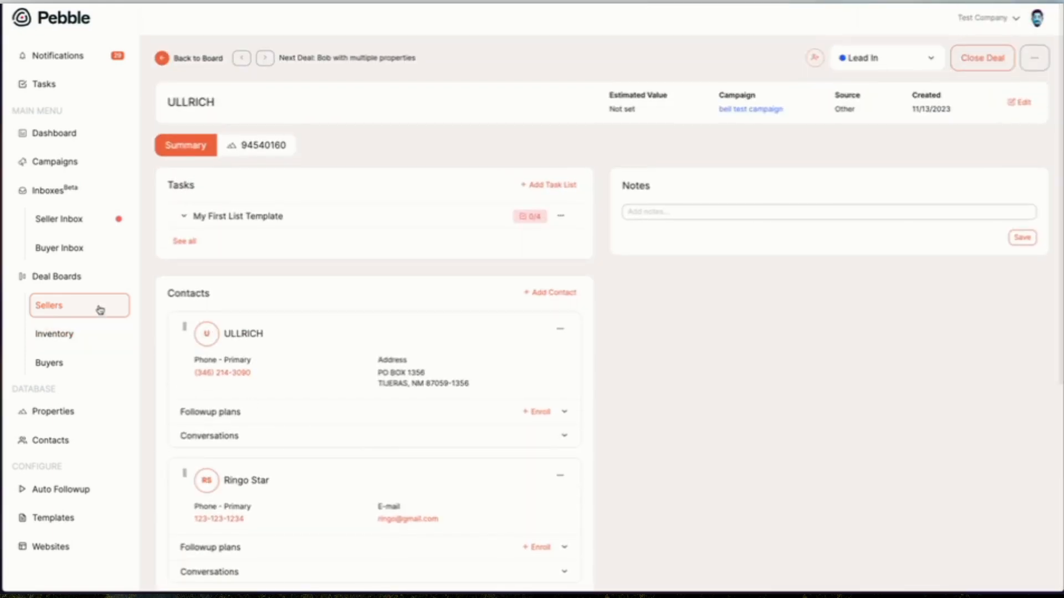
click(100, 310)
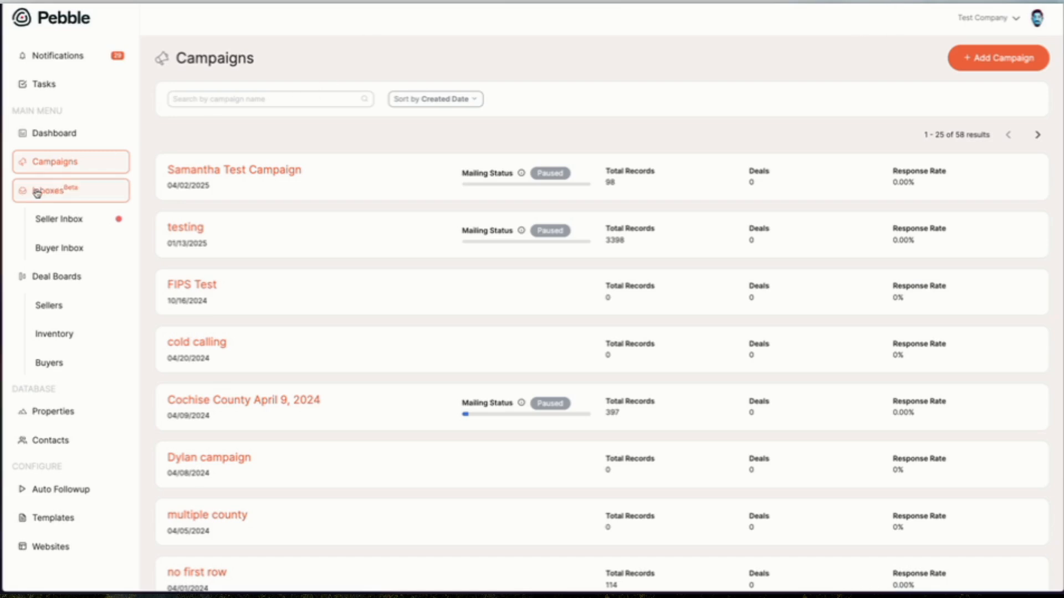
Switch to Zapier and start creating a new Zap.
mouse_move(3, 219)
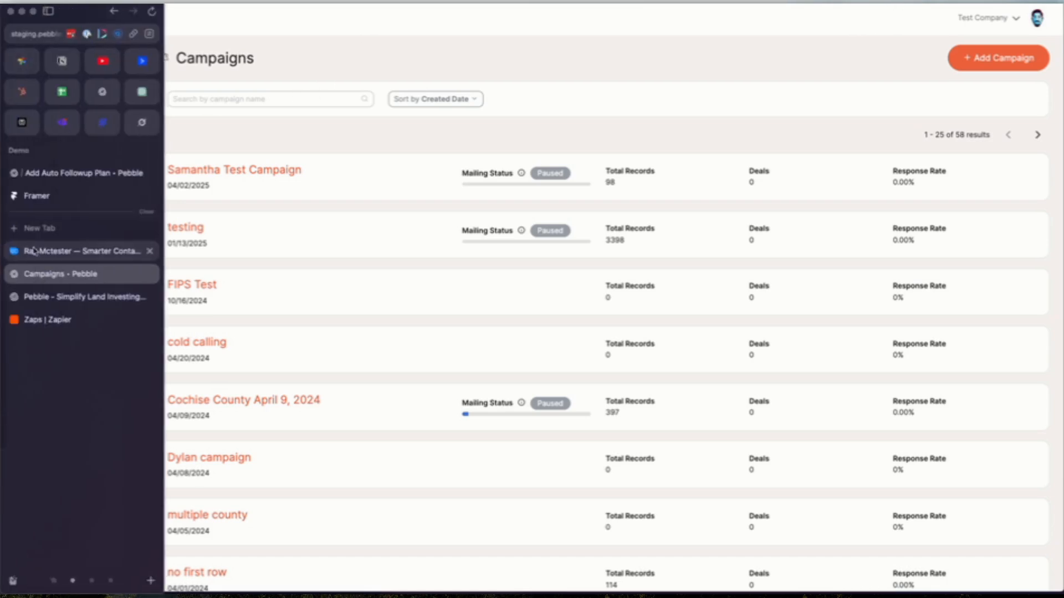
click(48, 320)
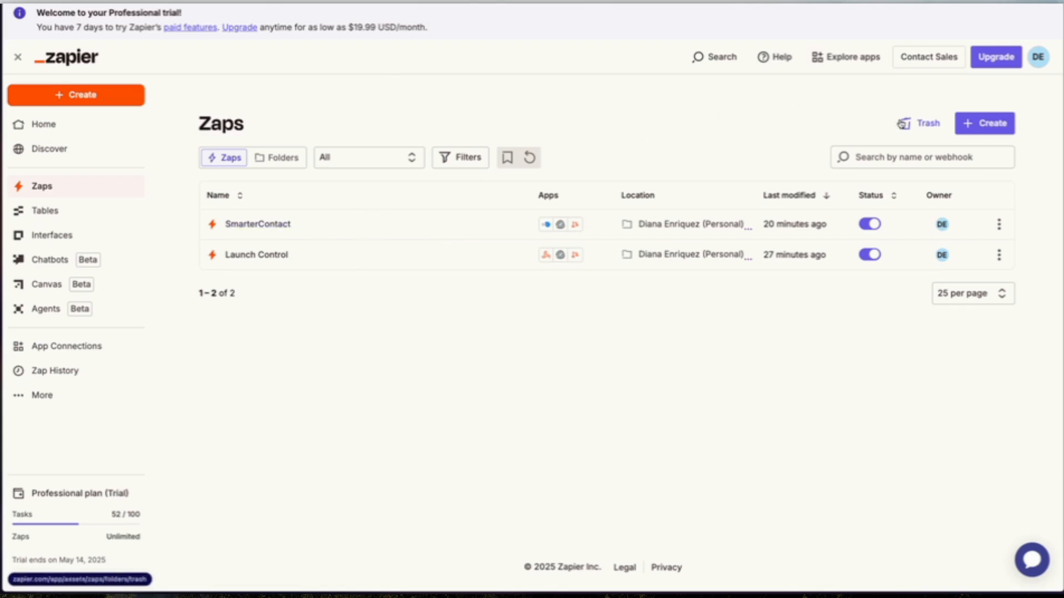
click(967, 126)
click(970, 158)
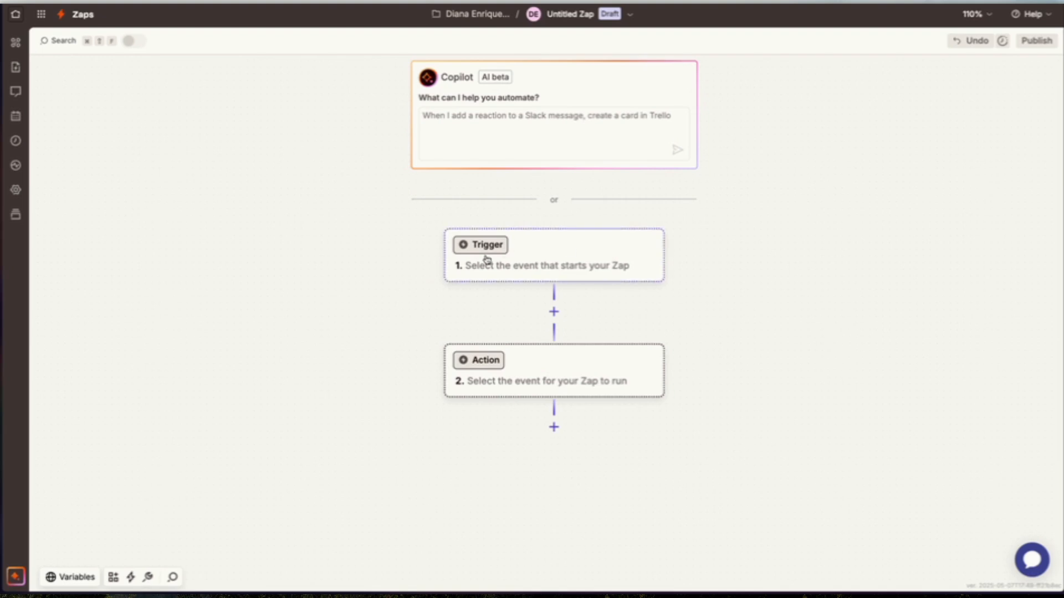
Choose smartercontact as the app for the Zap's trigger.
click(520, 244)
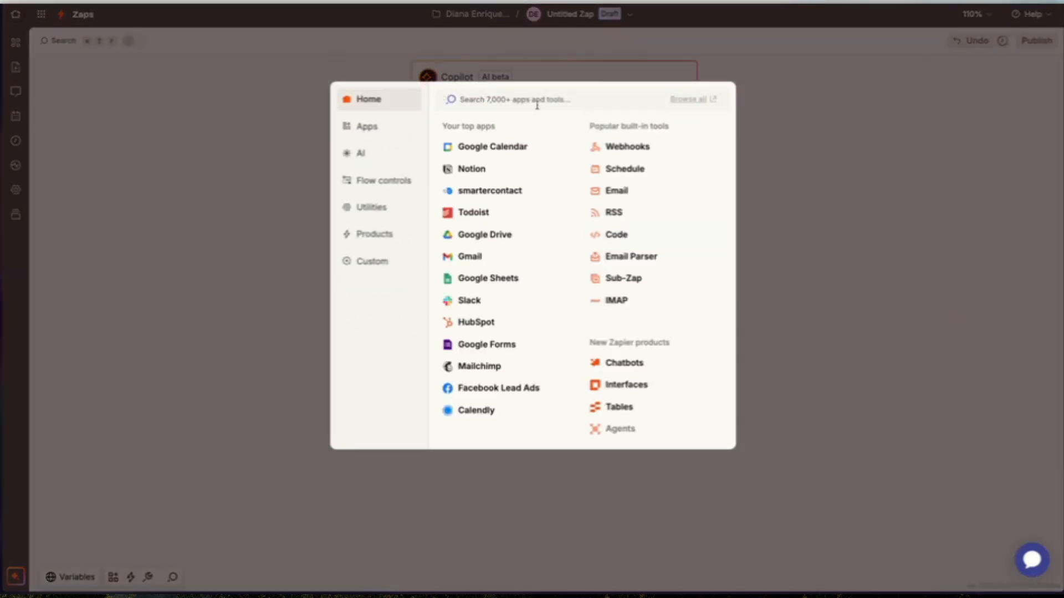
text(smarter)
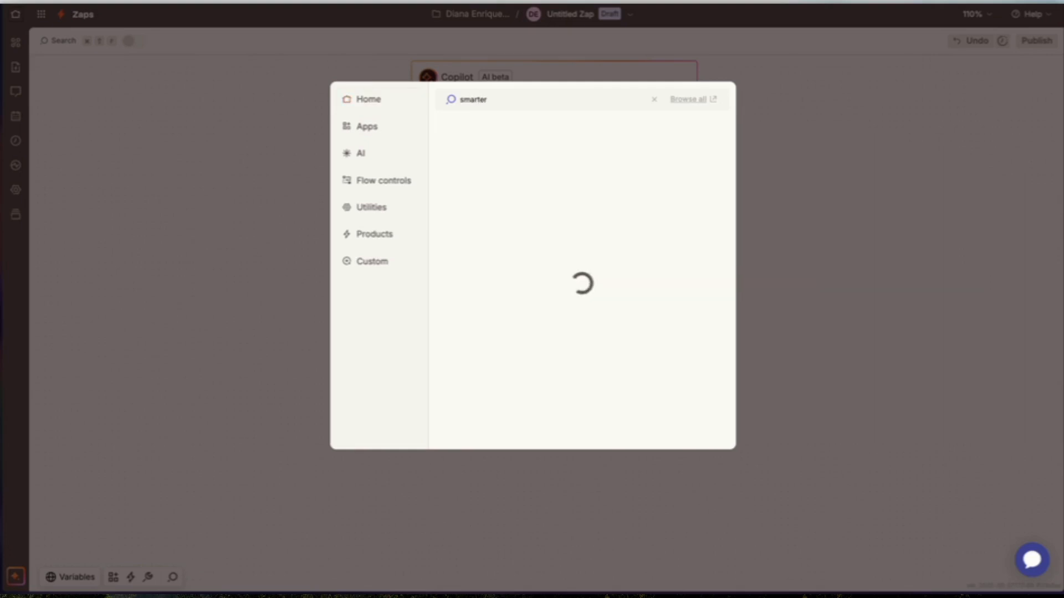
click(497, 128)
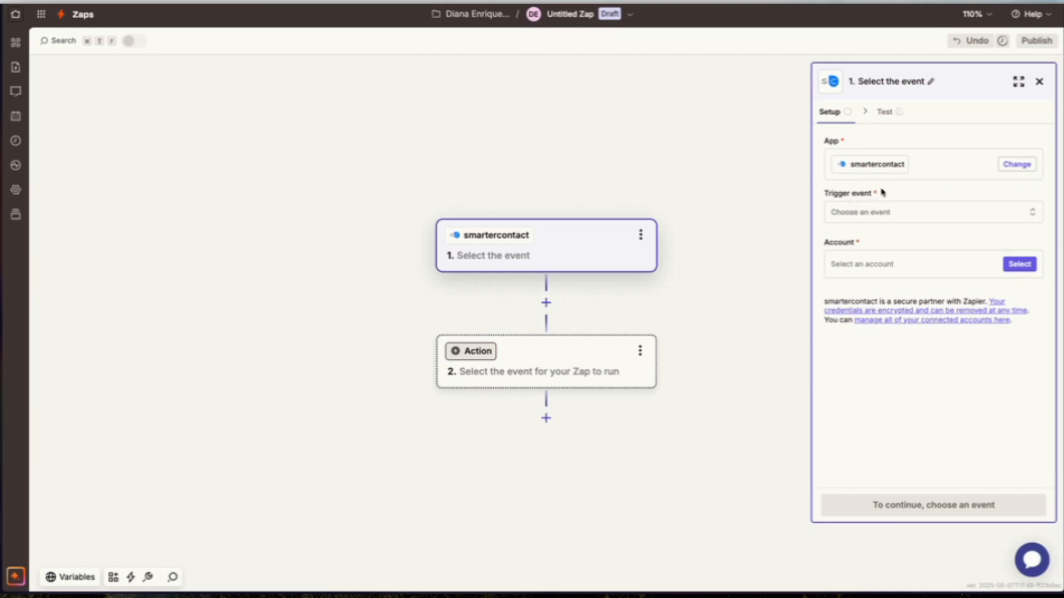
Set the trigger event to Export Contact Trigger, select the smartercontact account, and continue.
click(858, 219)
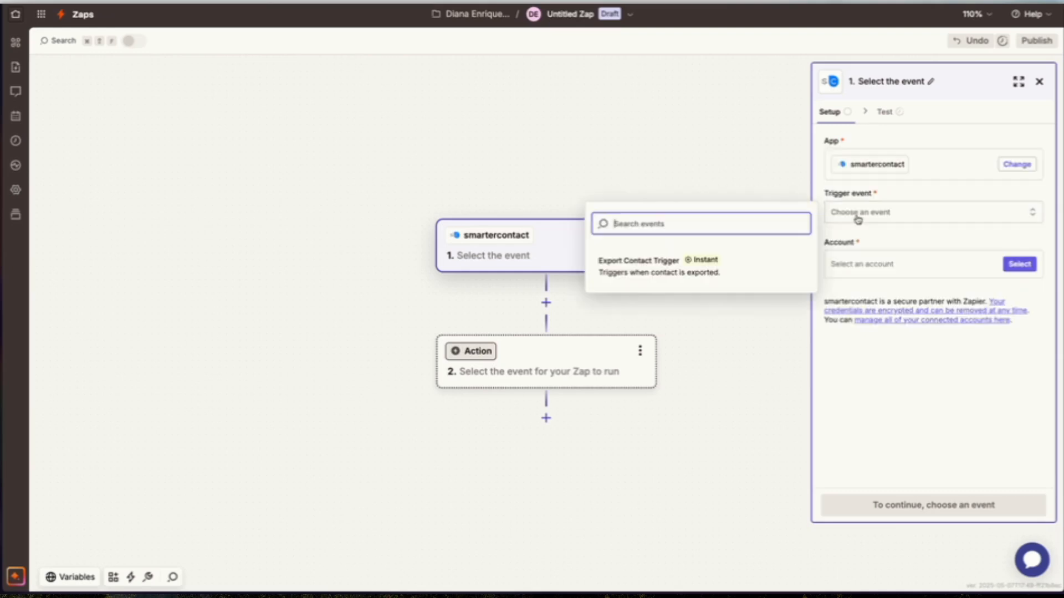
click(731, 275)
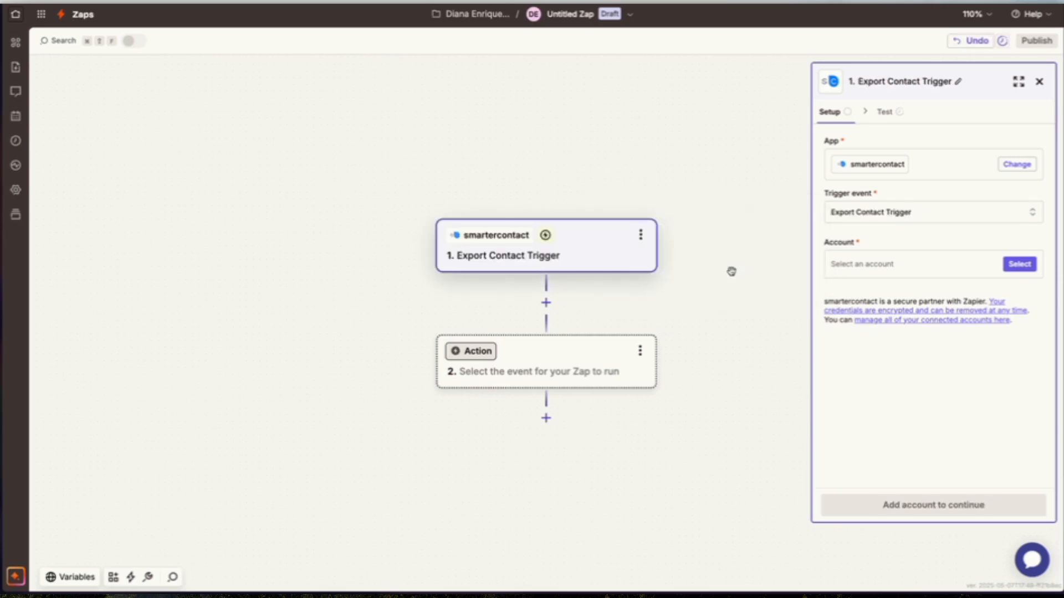
click(970, 268)
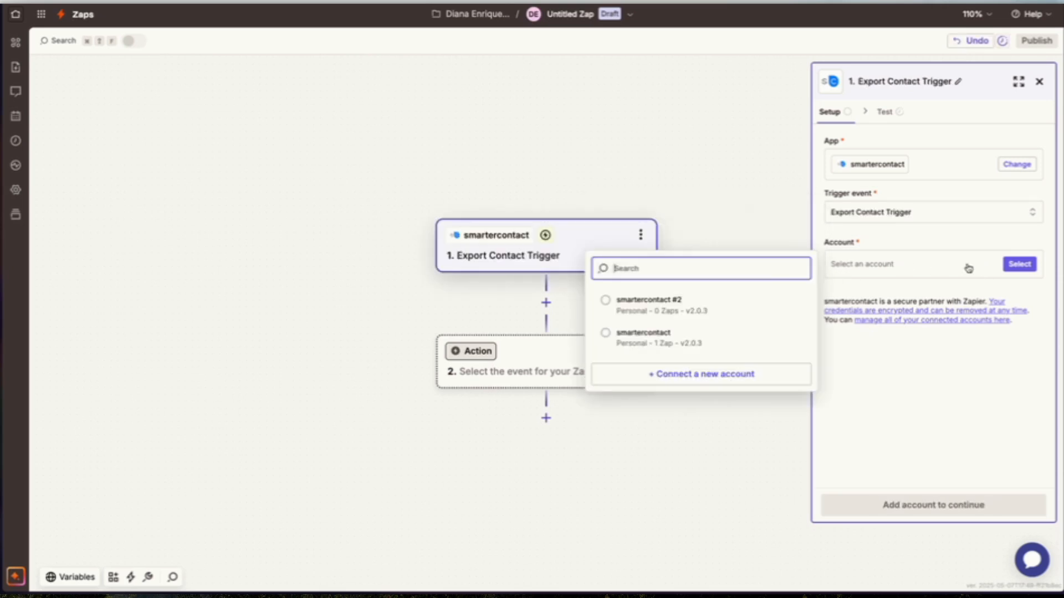
click(661, 312)
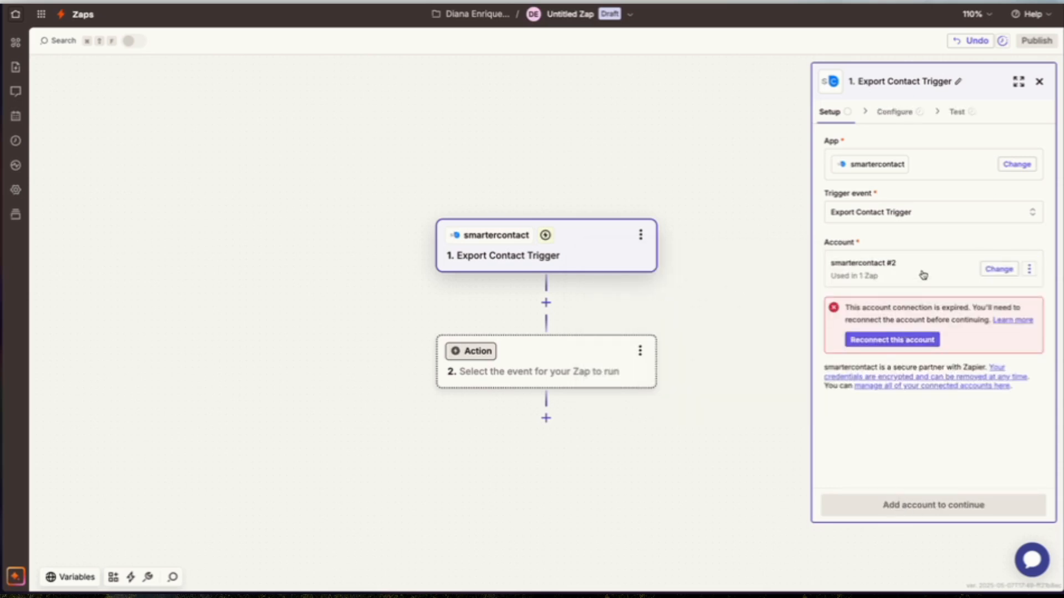
click(1000, 269)
click(705, 345)
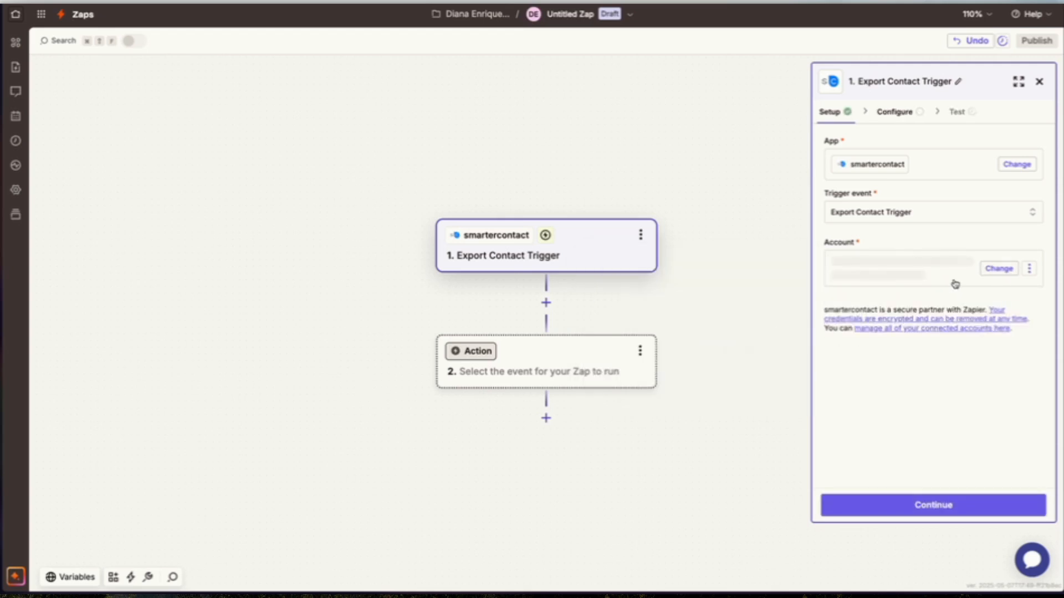
click(926, 505)
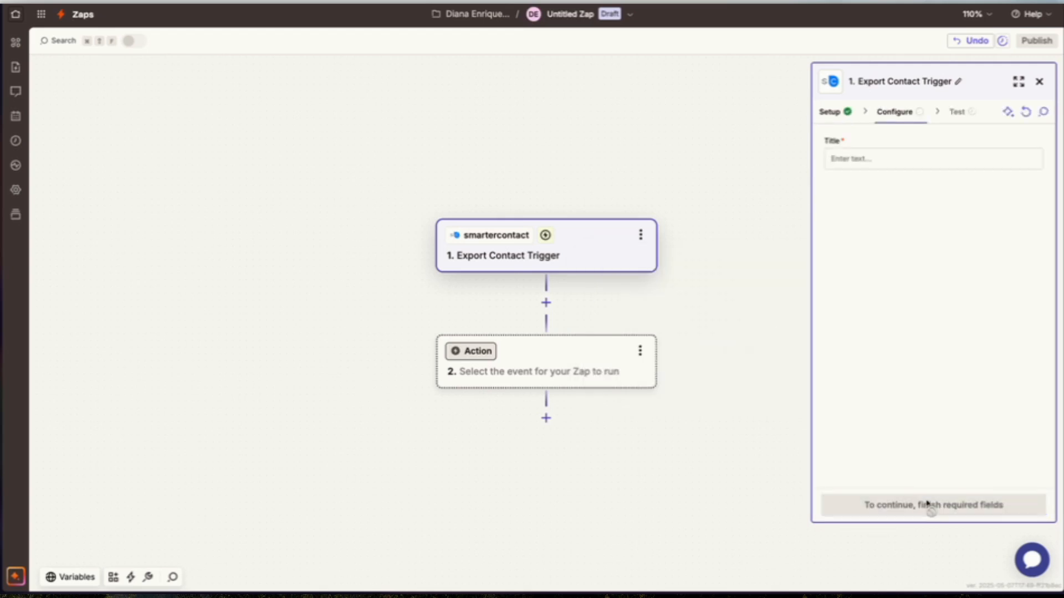
Enter SmarterContact2 as the trigger's title and continue to testing.
click(866, 162)
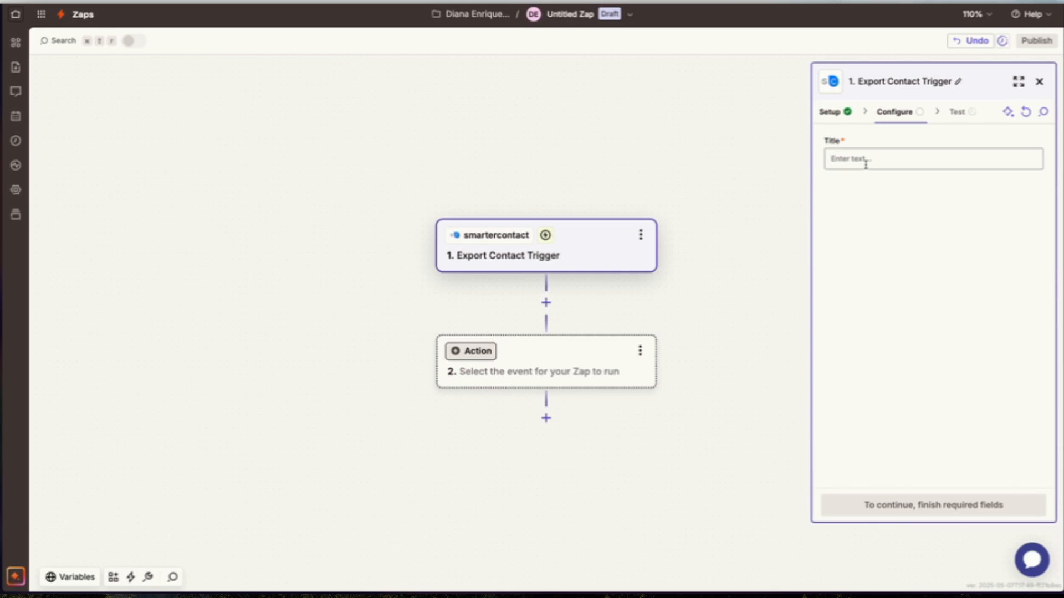
text(S)
key(BackSpace)
text(SmarterContact2)
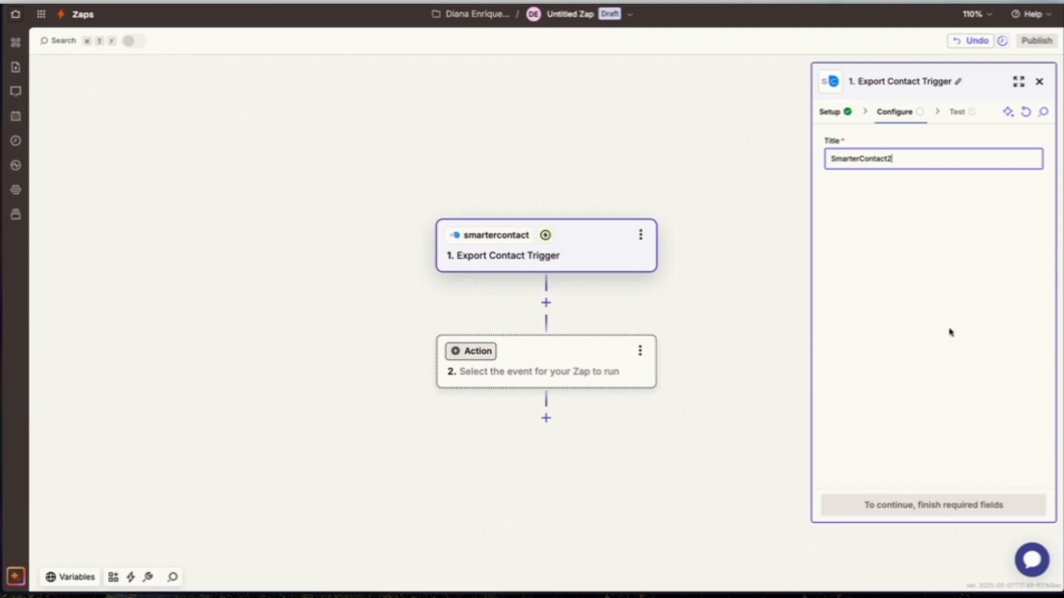
click(899, 505)
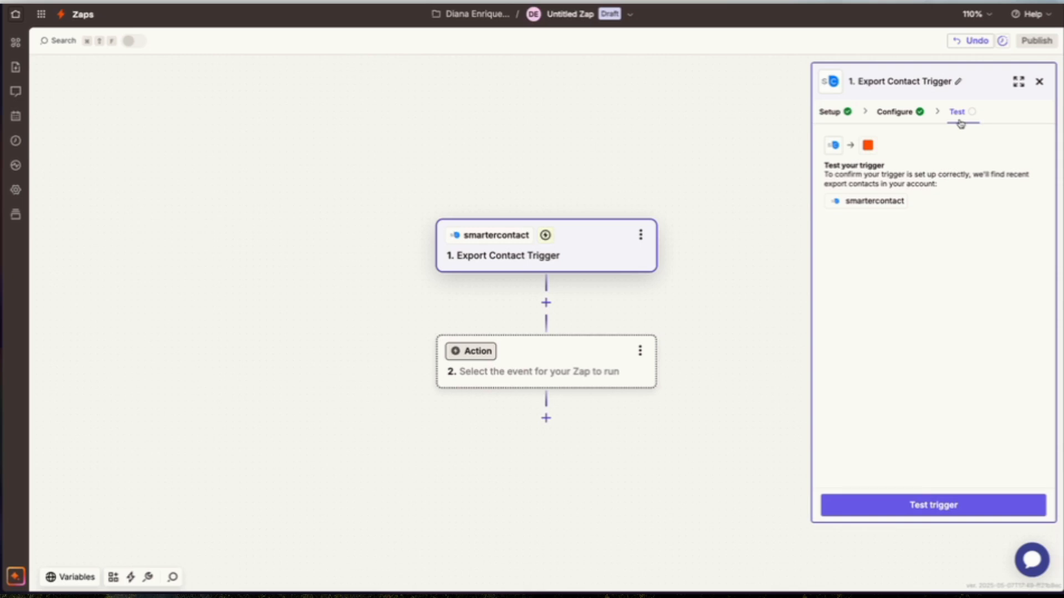
Test the trigger and inspect the Export contact A sample record.
click(916, 503)
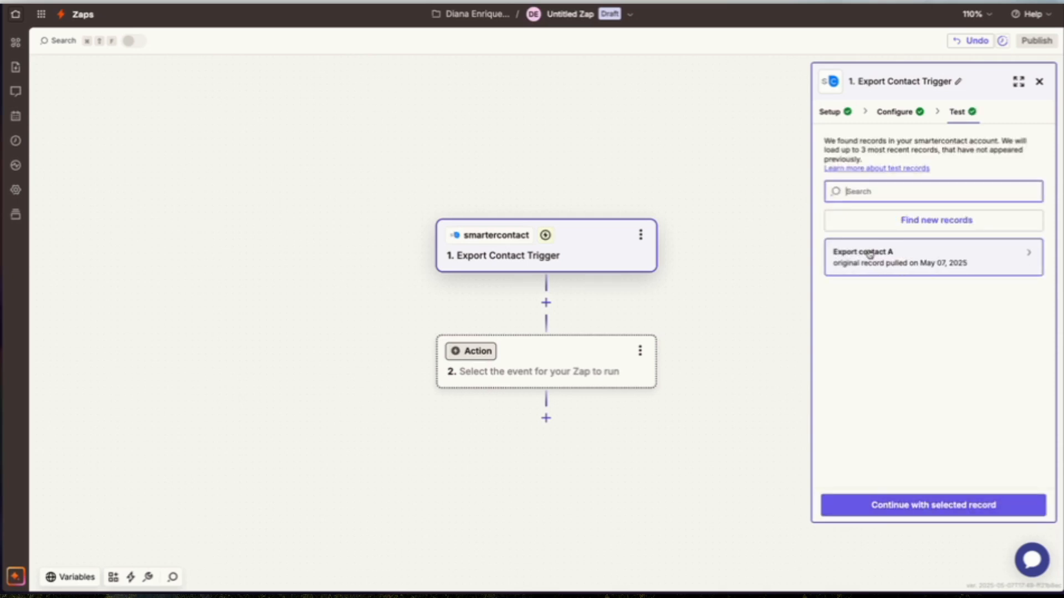
click(869, 259)
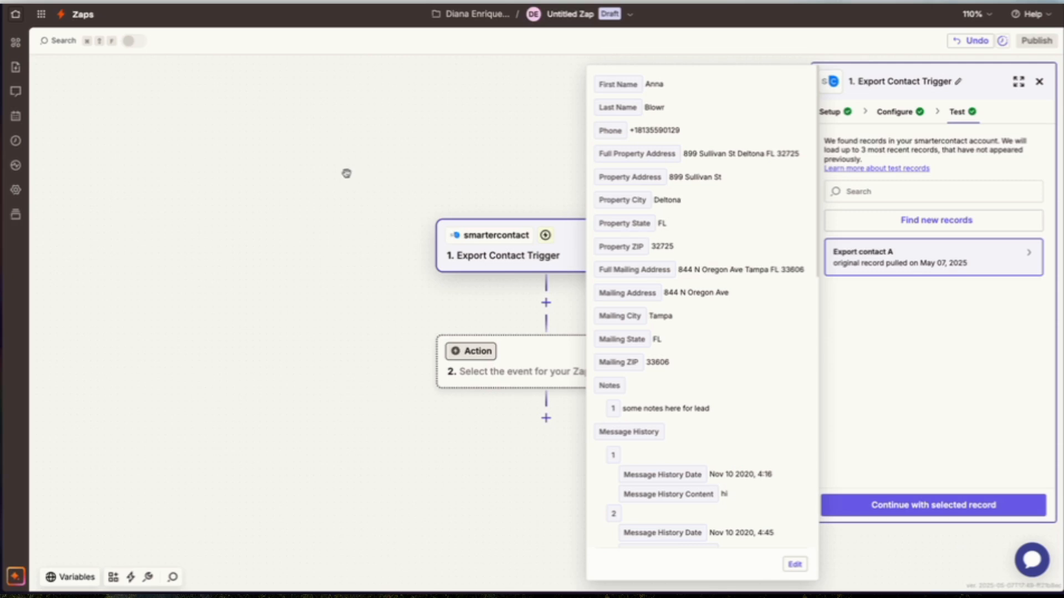
click(346, 174)
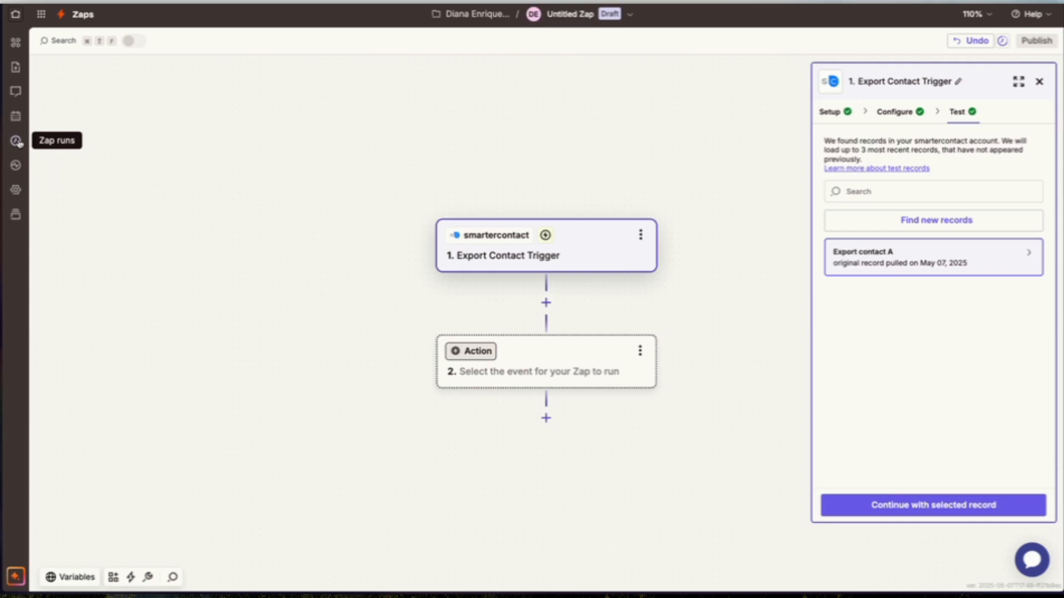
Leave the draft Zap and open the existing SmarterContact Zap from the Zaps list.
click(15, 69)
click(237, 75)
mouse_move(2, 83)
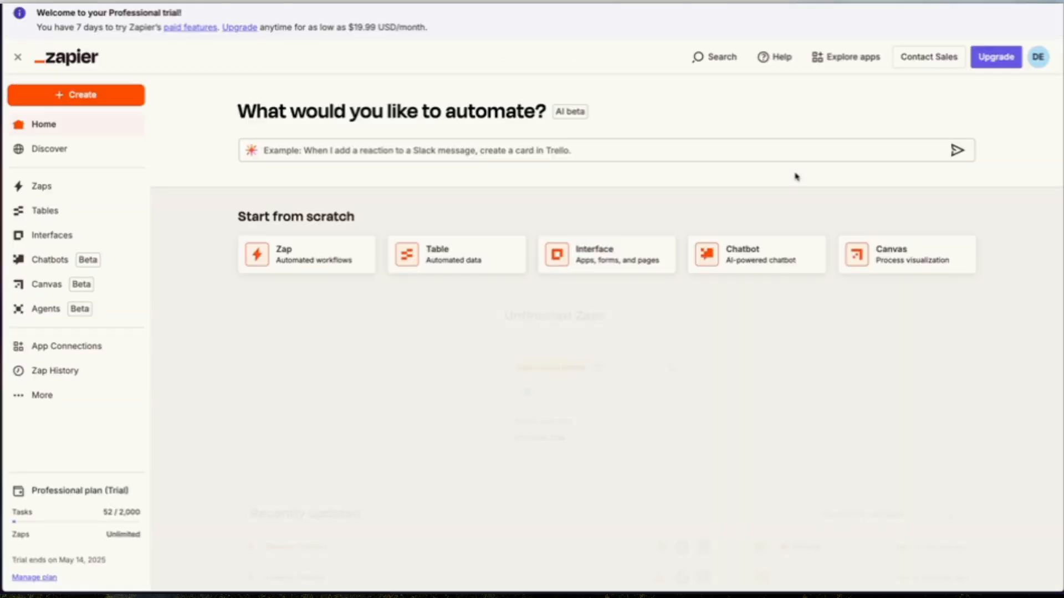
scroll(582, 437, down, 5)
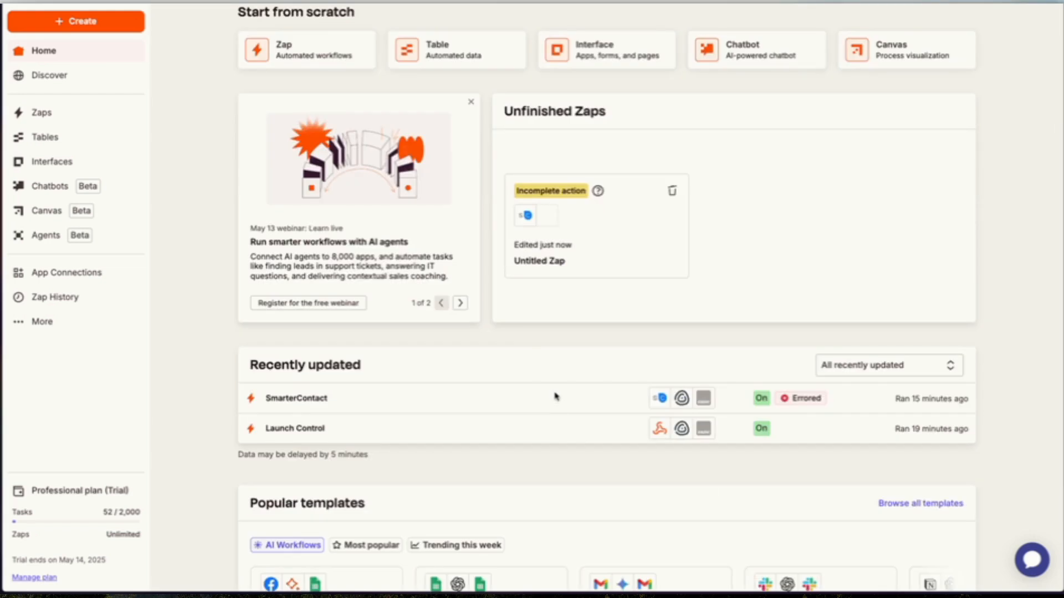
click(42, 113)
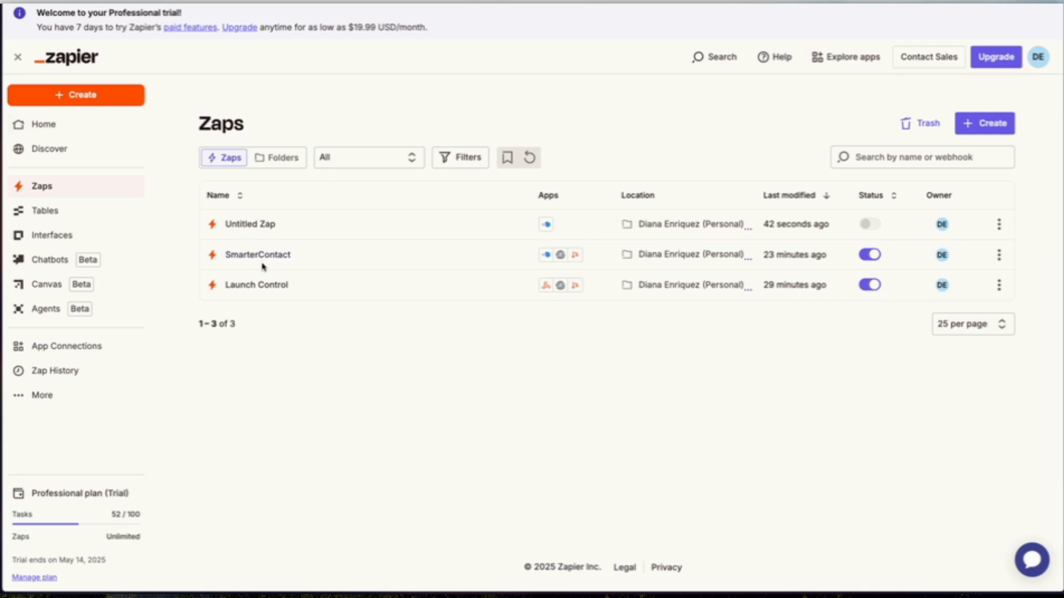
click(315, 261)
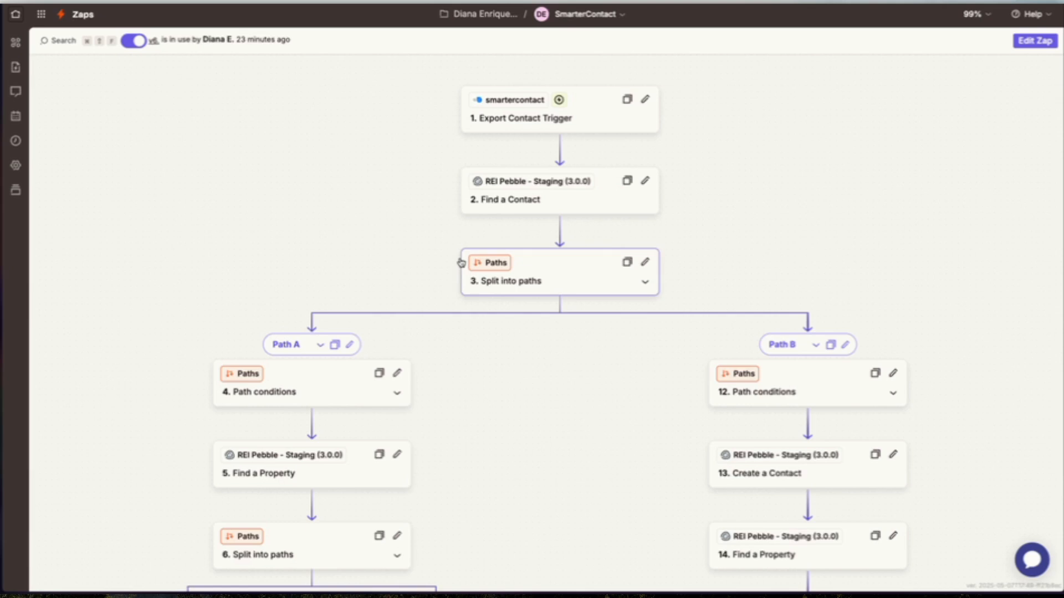
Examine the SmarterContact Zap's flow, including the Find a Contact step's setup and configuration.
scroll(461, 263, up, 5)
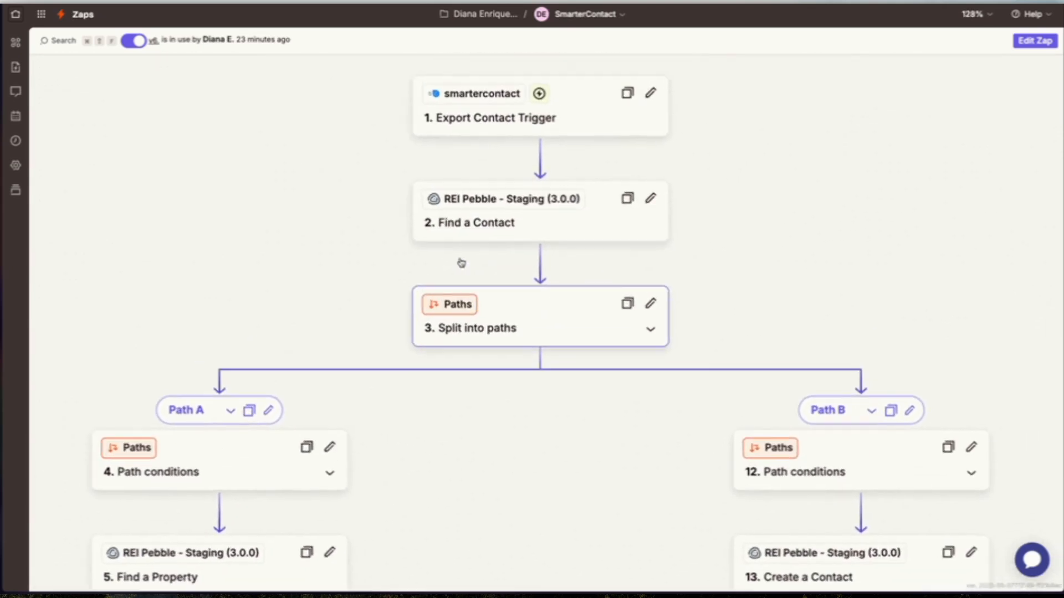
scroll(461, 262, up, 1)
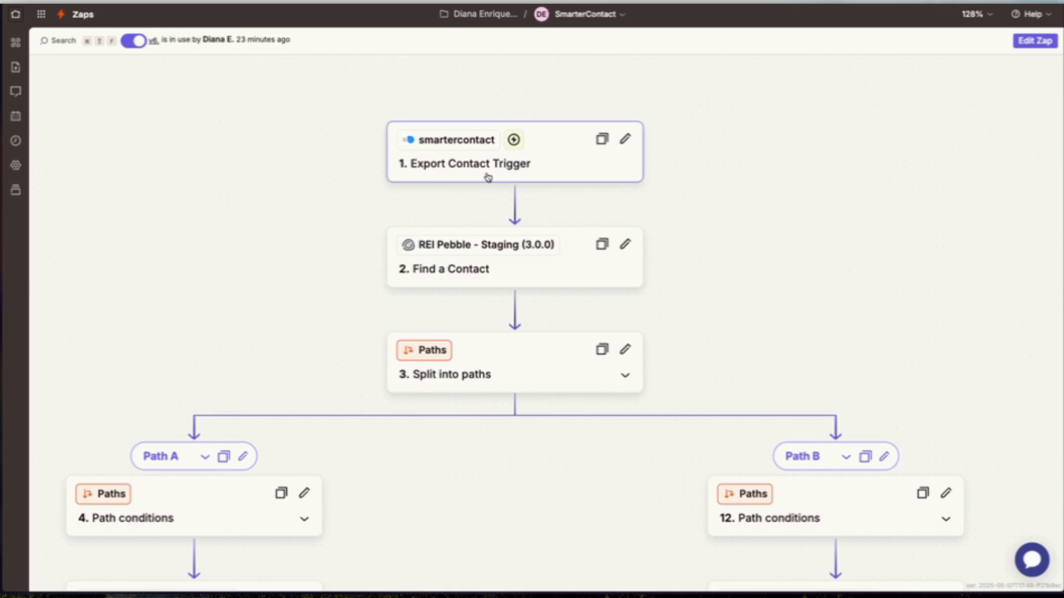
click(500, 270)
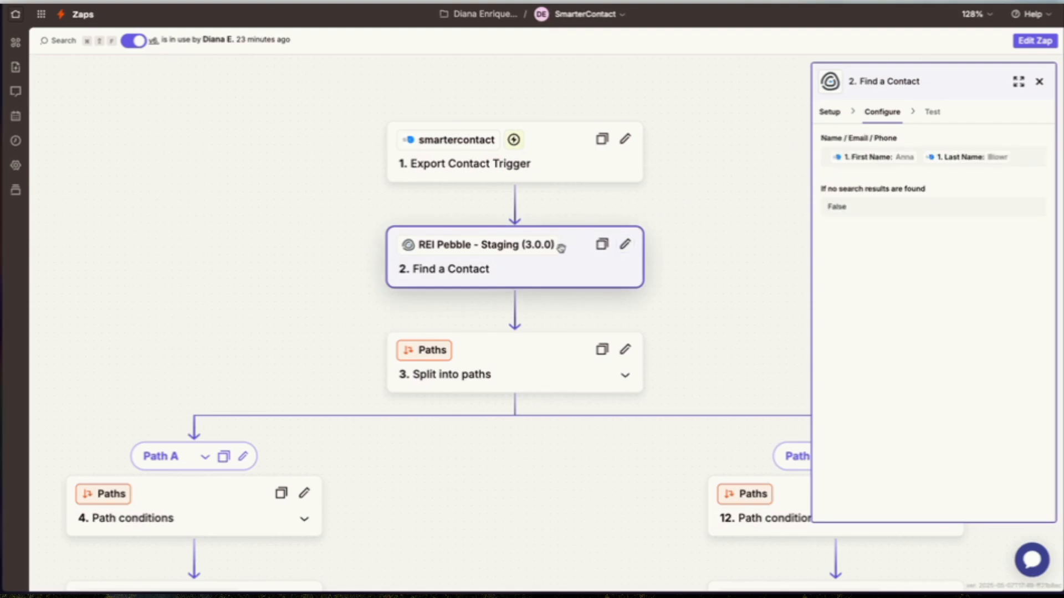
click(835, 114)
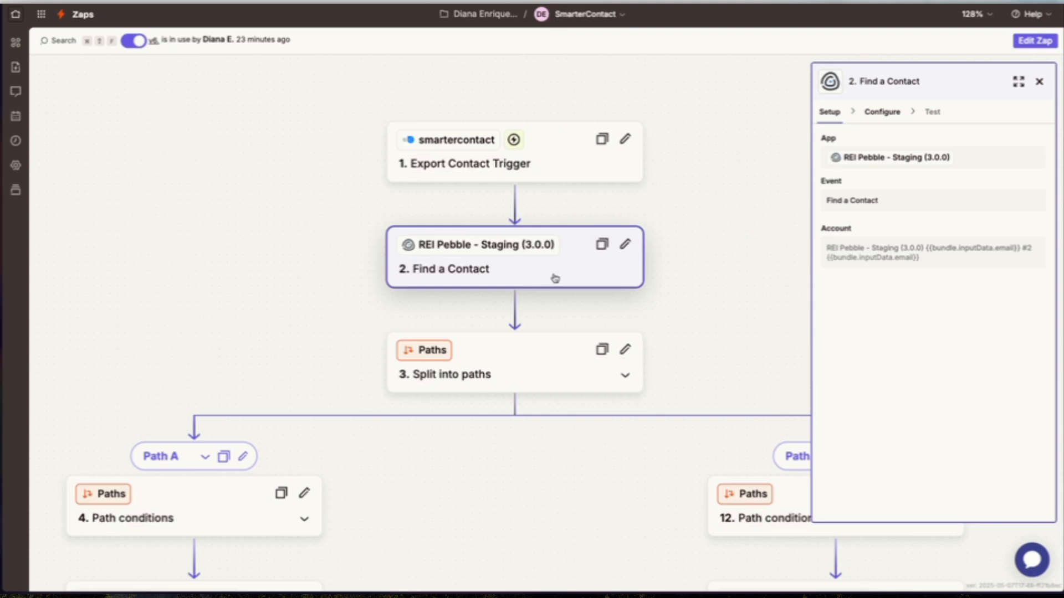
click(865, 113)
scroll(743, 219, down, 3)
scroll(742, 219, down, 5)
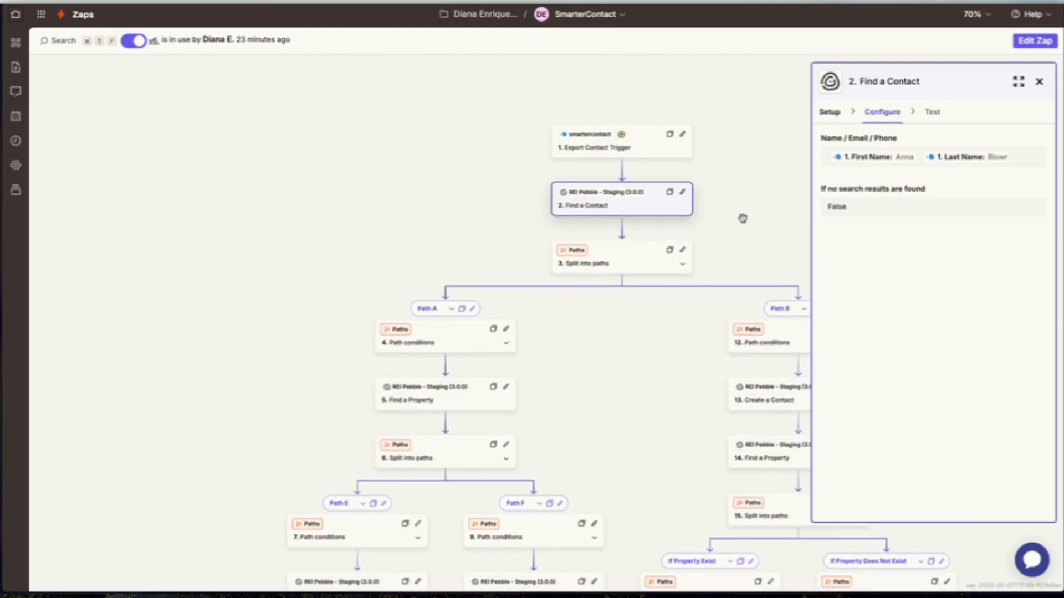
click(1044, 81)
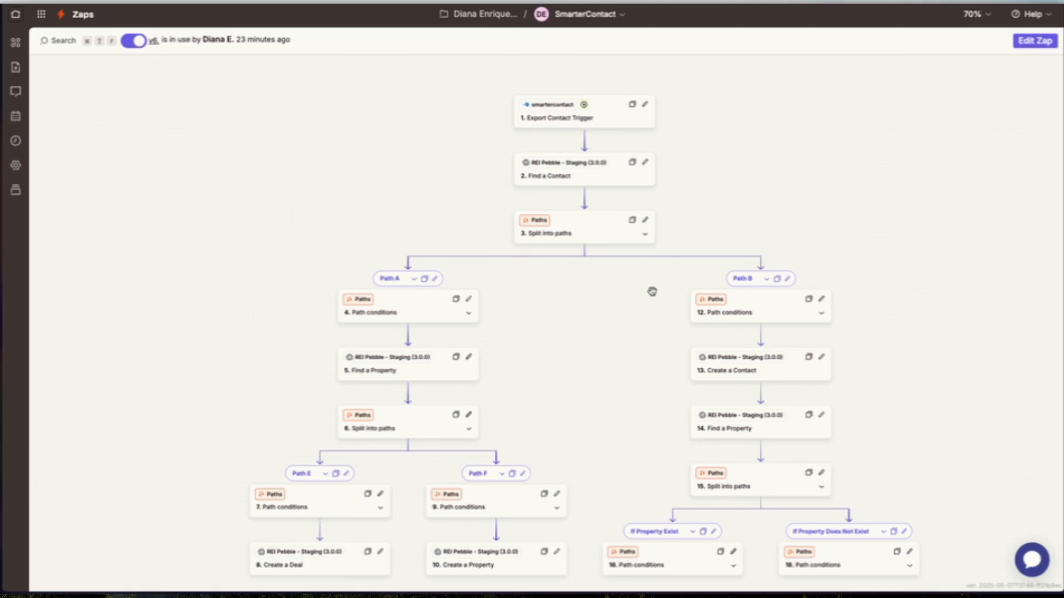
scroll(652, 292, up, 5)
scroll(653, 291, left, 3)
scroll(653, 292, down, 1)
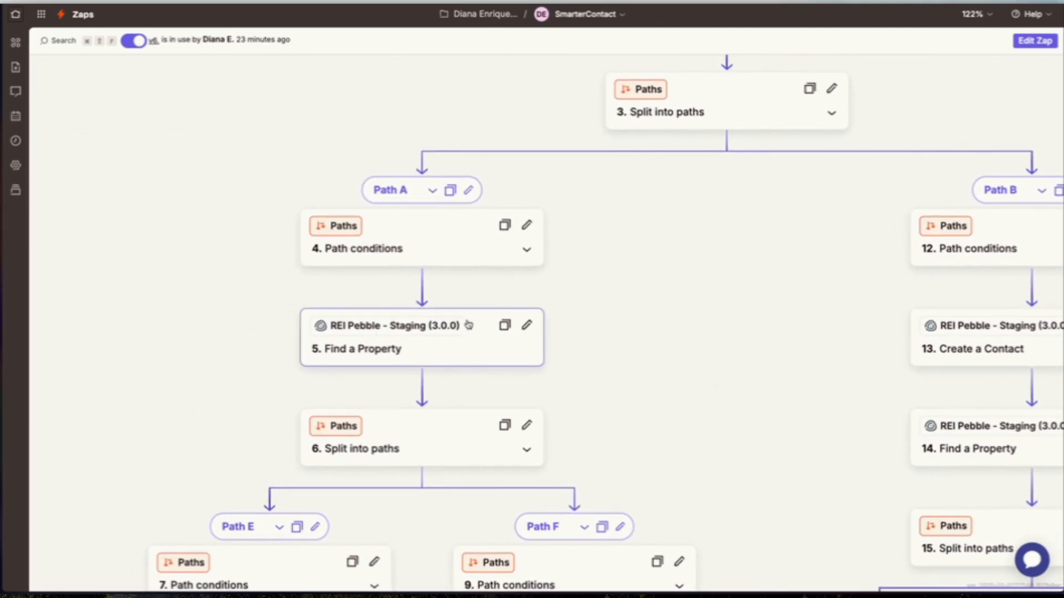
Scroll through the SmarterContact Zap's branching paths to review all of its steps.
scroll(459, 318, up, 2)
scroll(459, 318, right, 1)
scroll(459, 318, up, 1)
scroll(460, 318, right, 1)
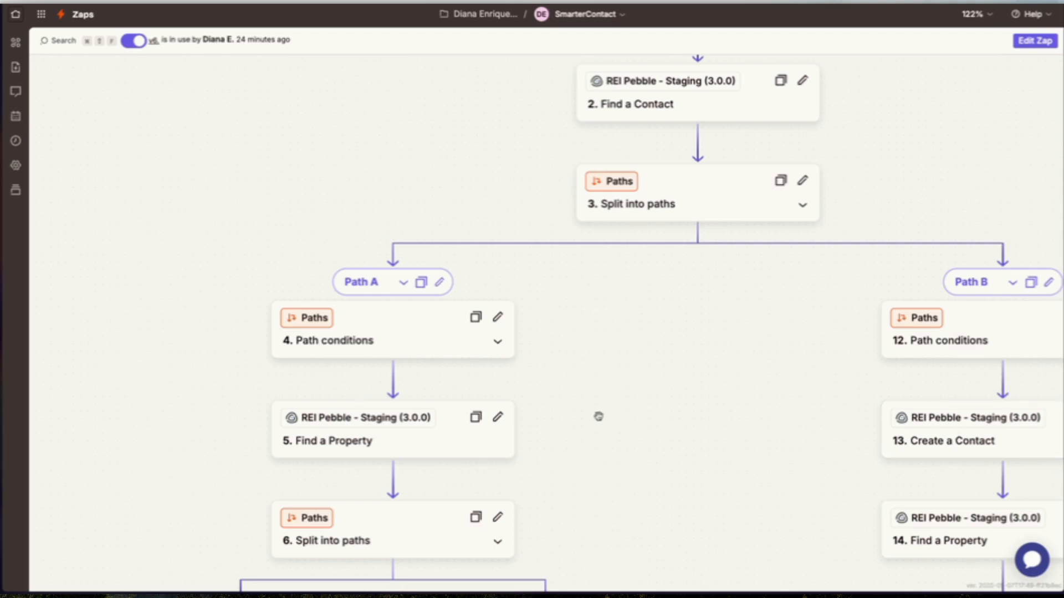
scroll(599, 416, down, 1)
scroll(599, 415, left, 2)
scroll(424, 360, down, 5)
scroll(424, 360, left, 2)
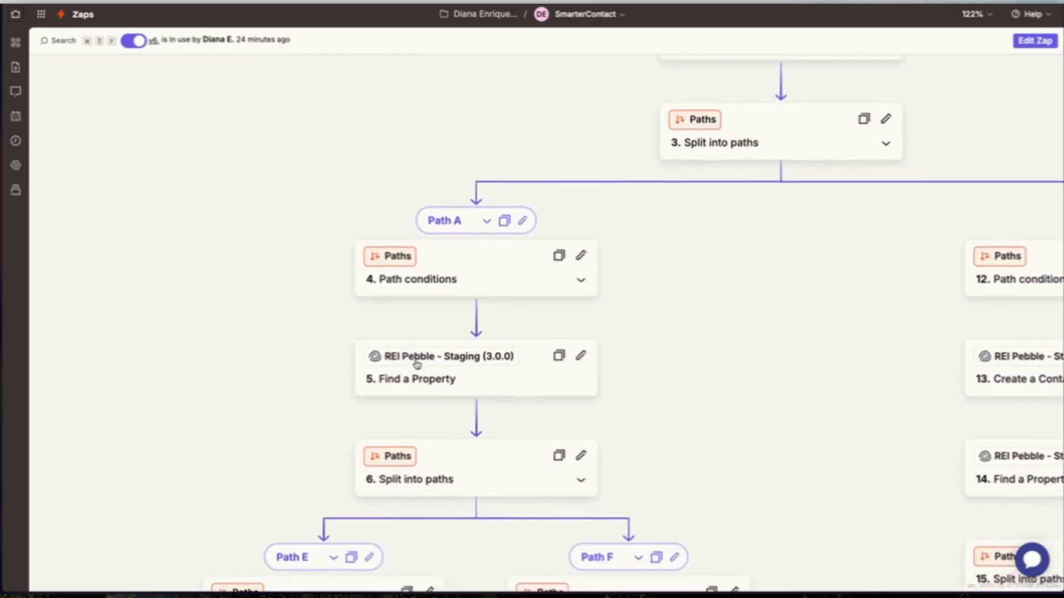
scroll(416, 365, down, 2)
scroll(416, 365, left, 1)
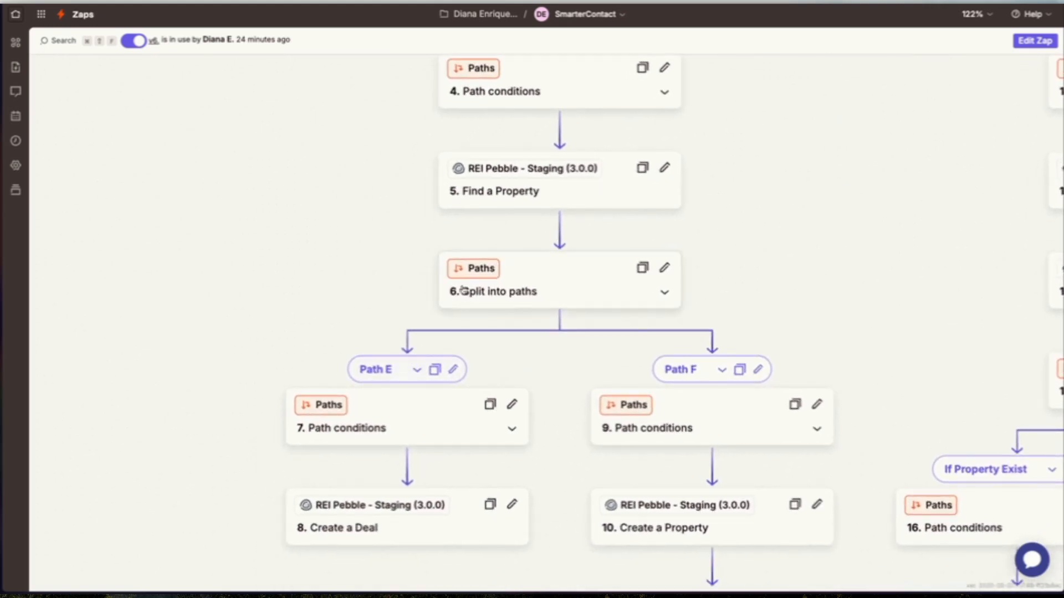
scroll(385, 454, down, 3)
scroll(385, 454, left, 1)
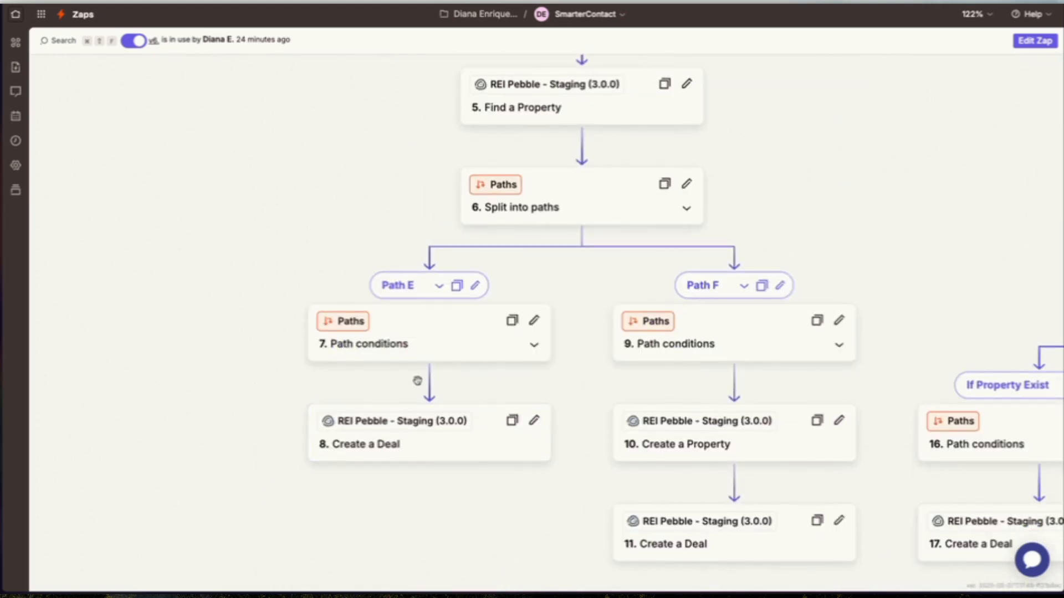
scroll(417, 380, up, 6)
scroll(417, 381, right, 3)
scroll(417, 380, up, 1)
scroll(417, 381, right, 1)
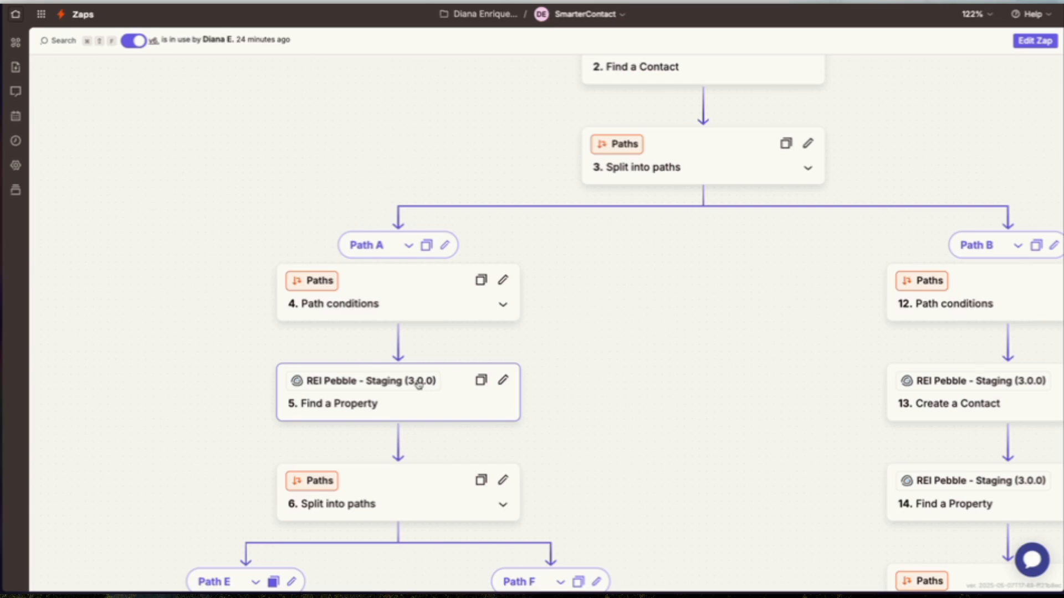
scroll(418, 384, up, 2)
scroll(418, 384, right, 2)
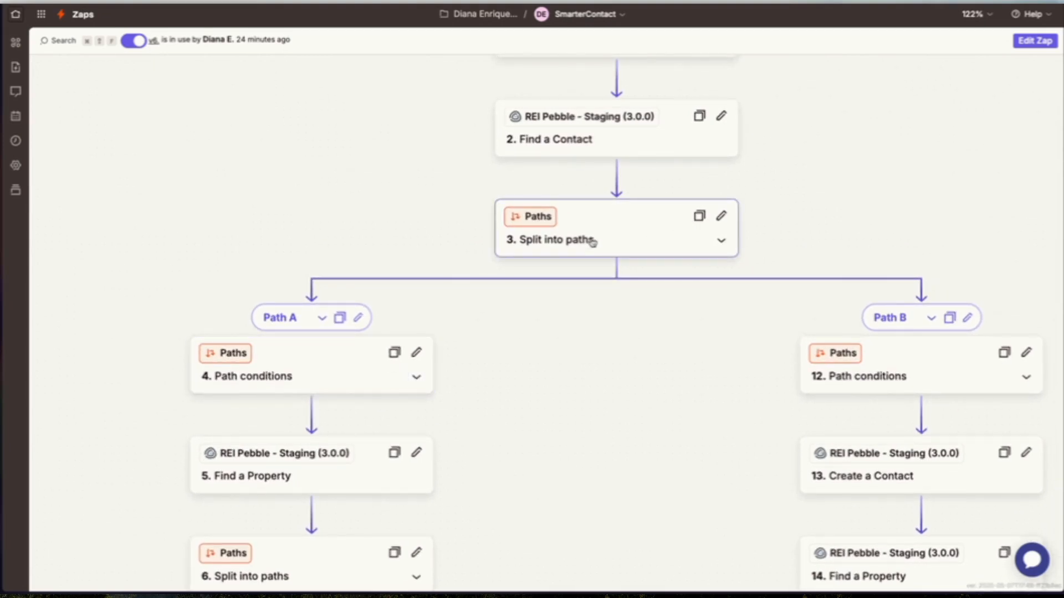
scroll(641, 206, up, 1)
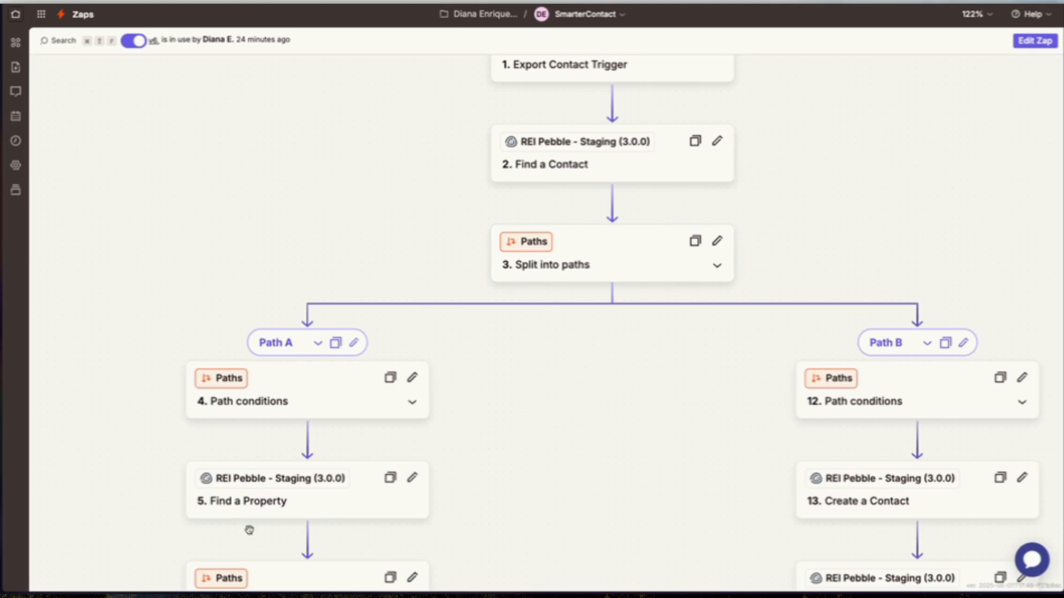
Open and compare the rules of the Path A and Path B path conditions.
click(290, 409)
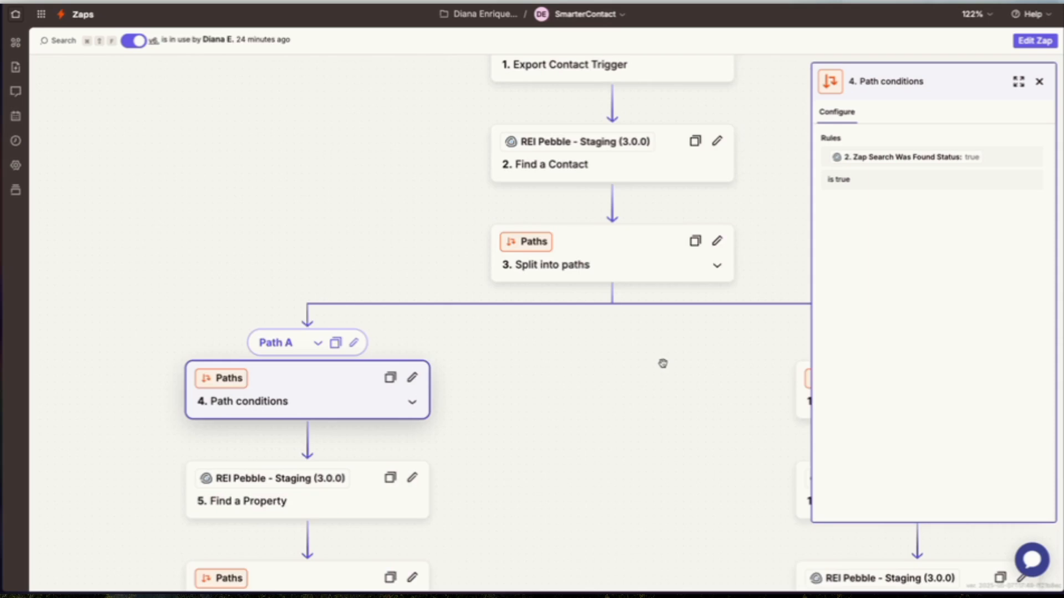
drag(662, 364, 554, 379)
click(748, 416)
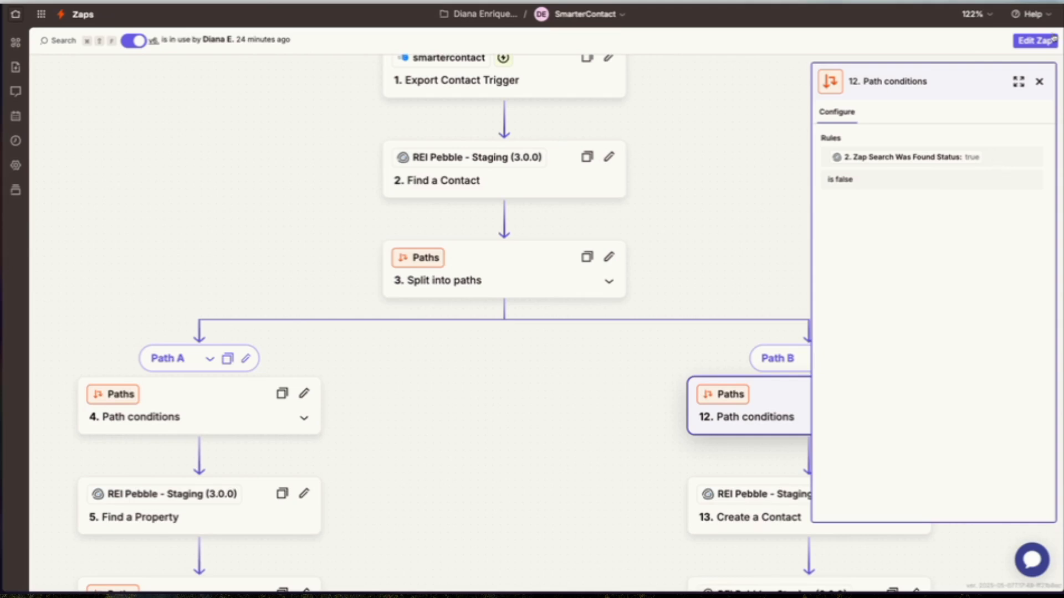
Switch the Zap into edit mode and open the Create a Contact step in Path B.
click(1034, 41)
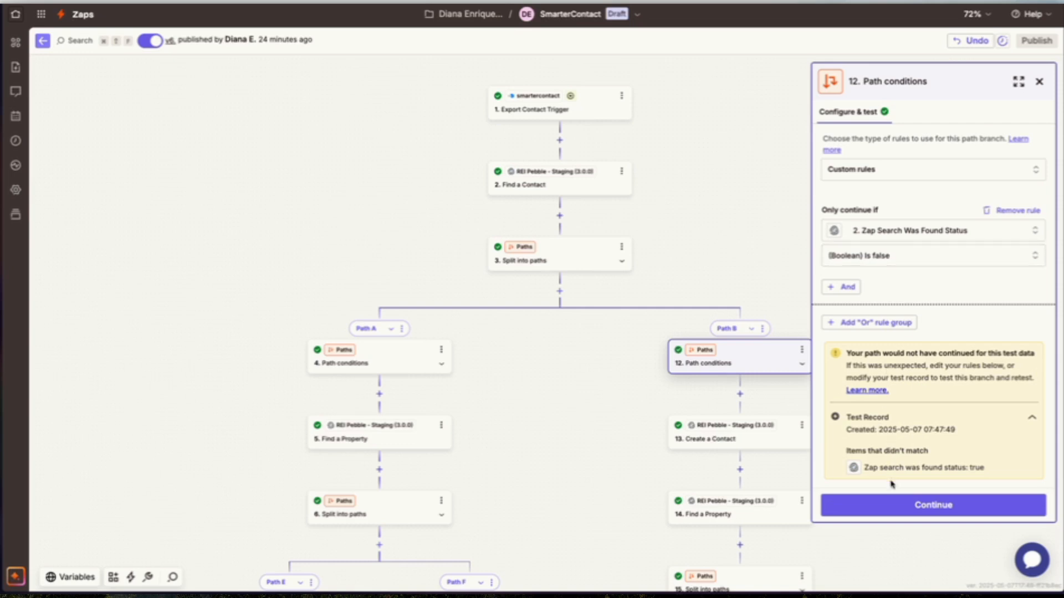
click(888, 505)
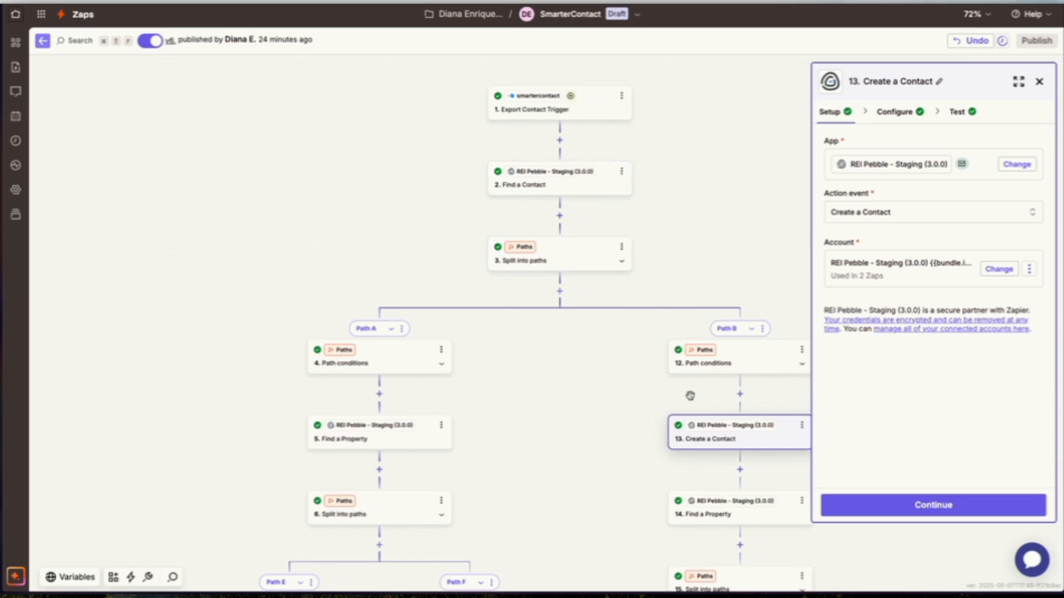
scroll(344, 484, down, 2)
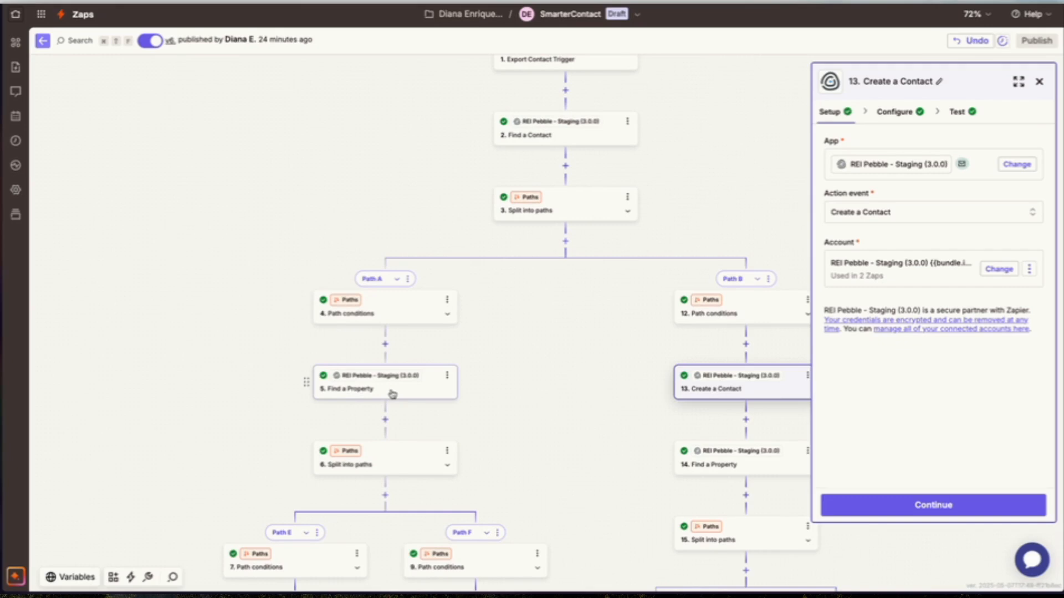
scroll(393, 394, up, 4)
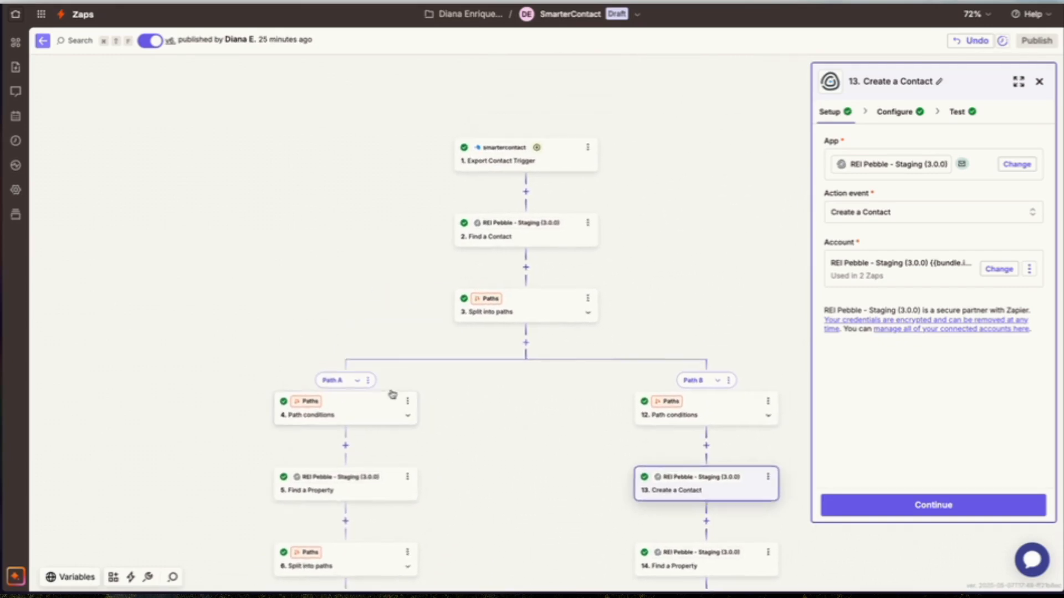
scroll(424, 266, up, 5)
scroll(424, 267, down, 1)
scroll(425, 266, right, 1)
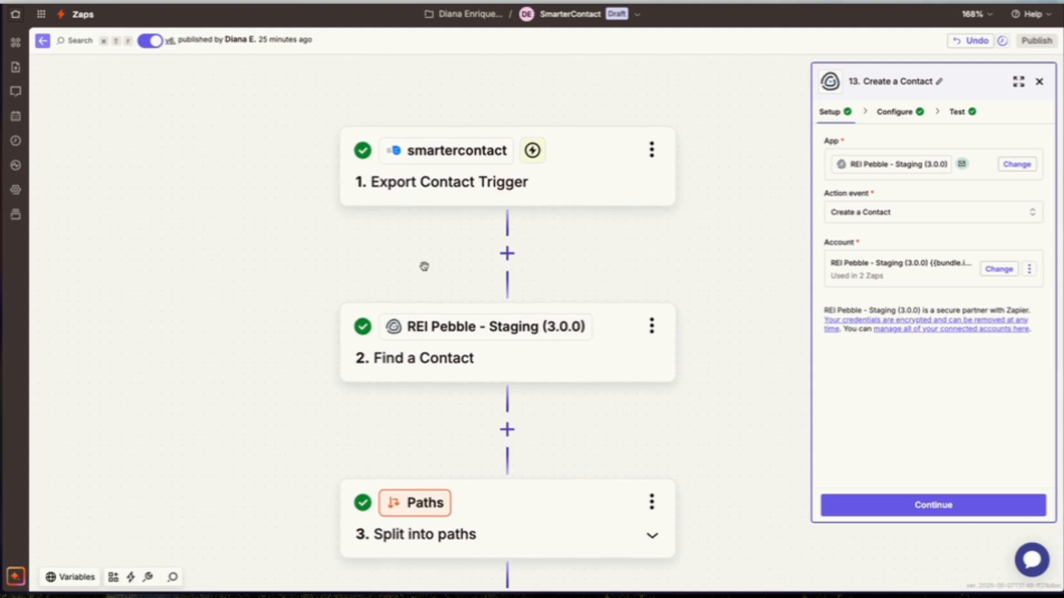
scroll(480, 327, down, 2)
Review the Find a Contact step's configuration fields and its test output.
click(481, 318)
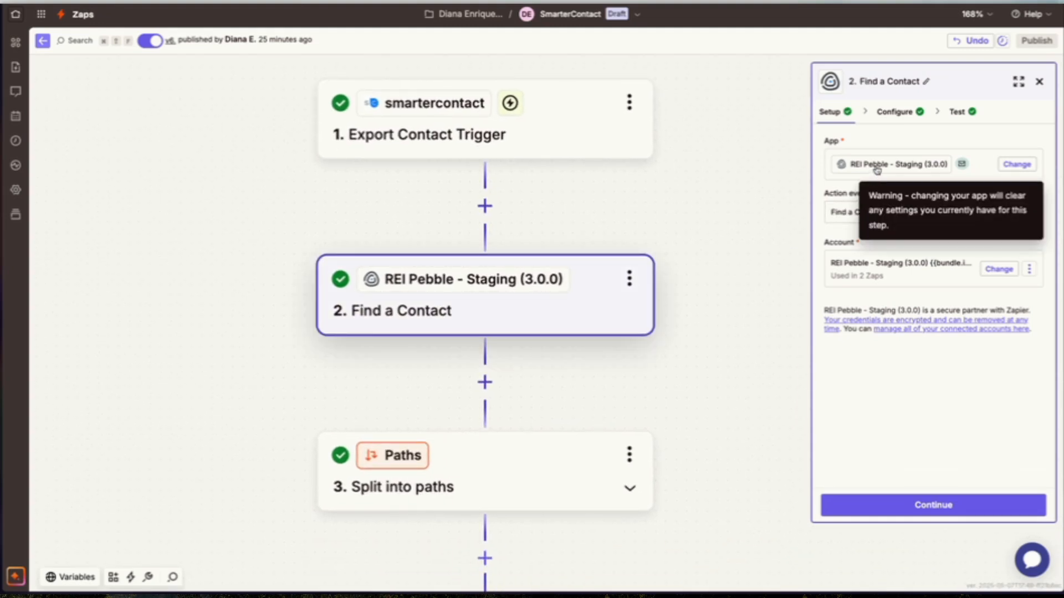
click(895, 112)
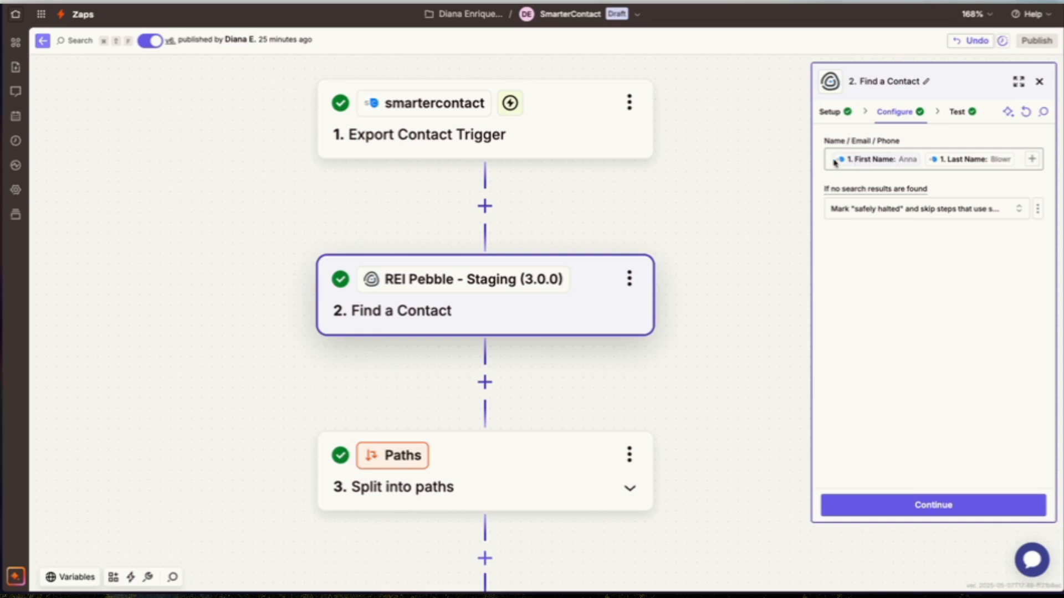
click(921, 159)
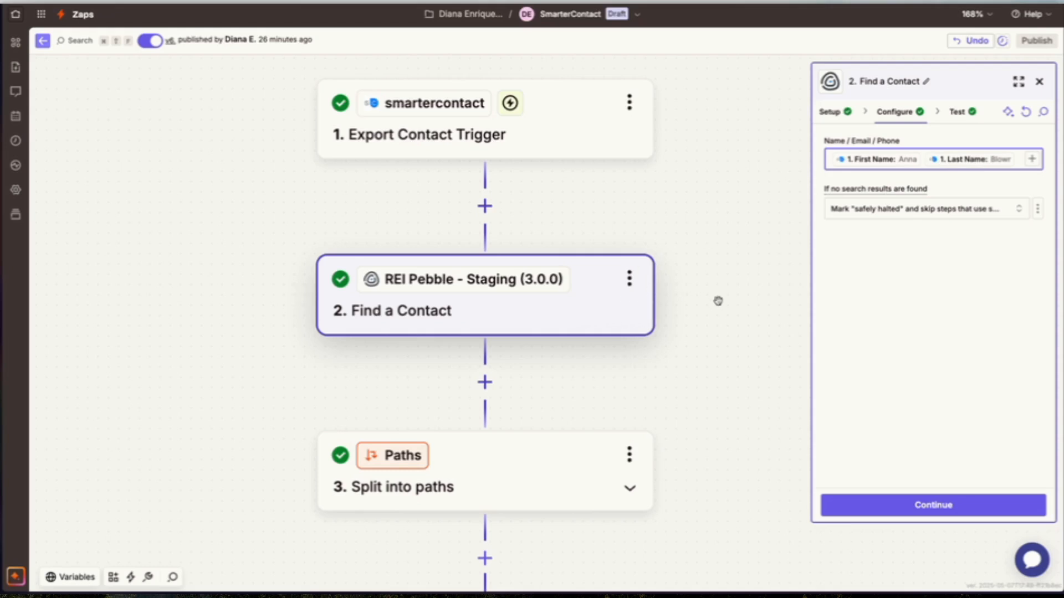
click(890, 508)
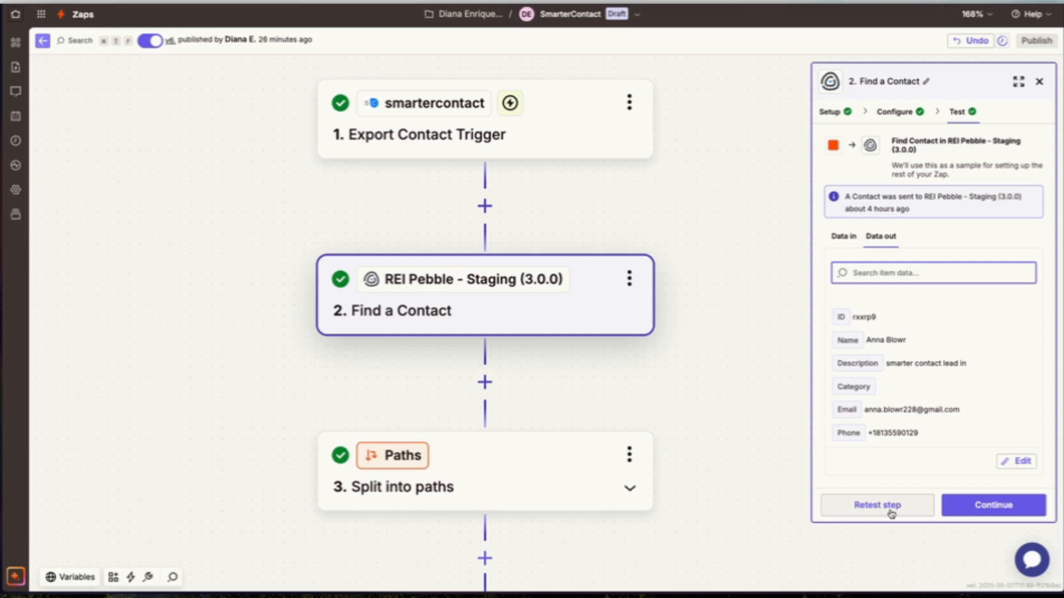
click(996, 507)
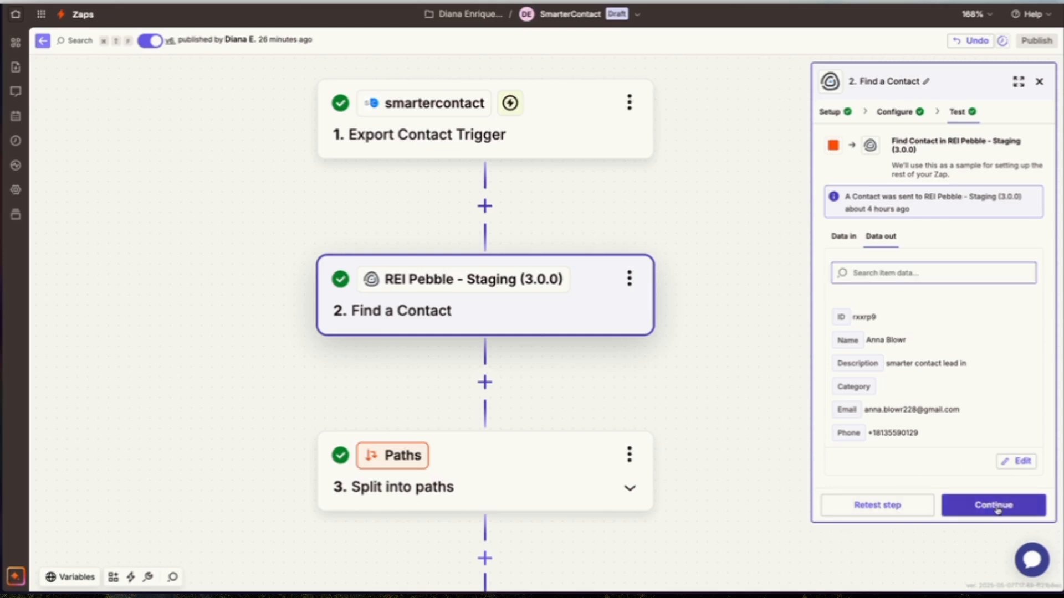
Inspect the Find a Property step's APN / Address configuration and its test output.
scroll(730, 247, up, 4)
scroll(730, 247, right, 4)
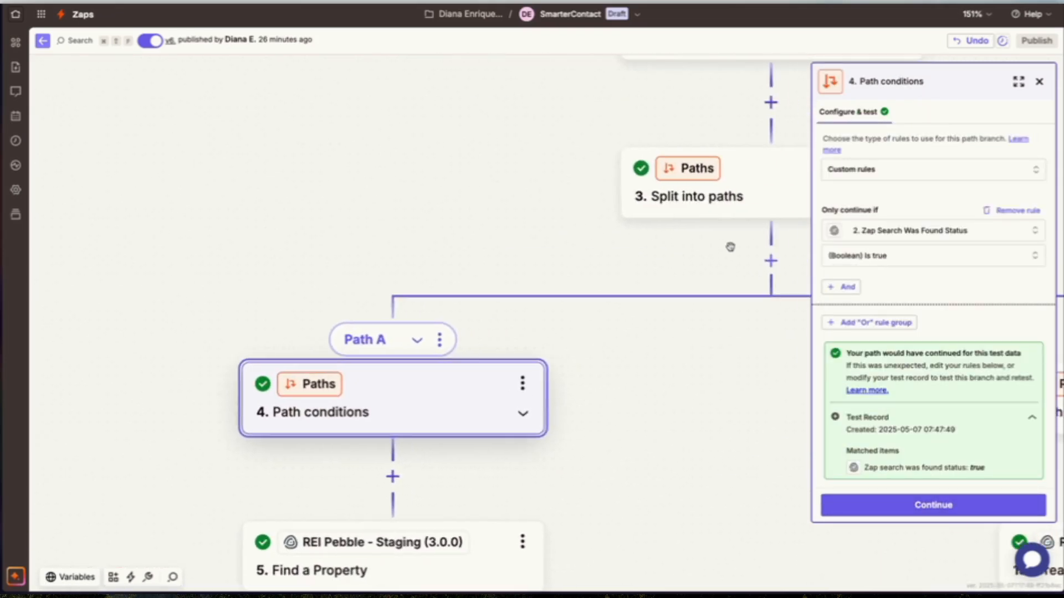
scroll(730, 247, left, 1)
scroll(730, 247, down, 1)
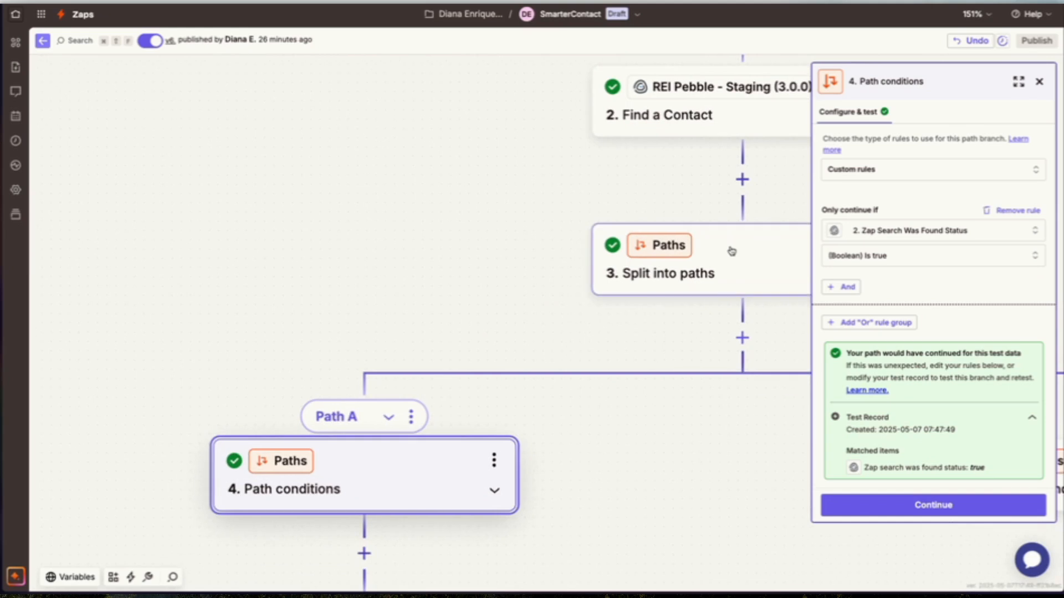
scroll(731, 251, down, 6)
scroll(732, 251, left, 5)
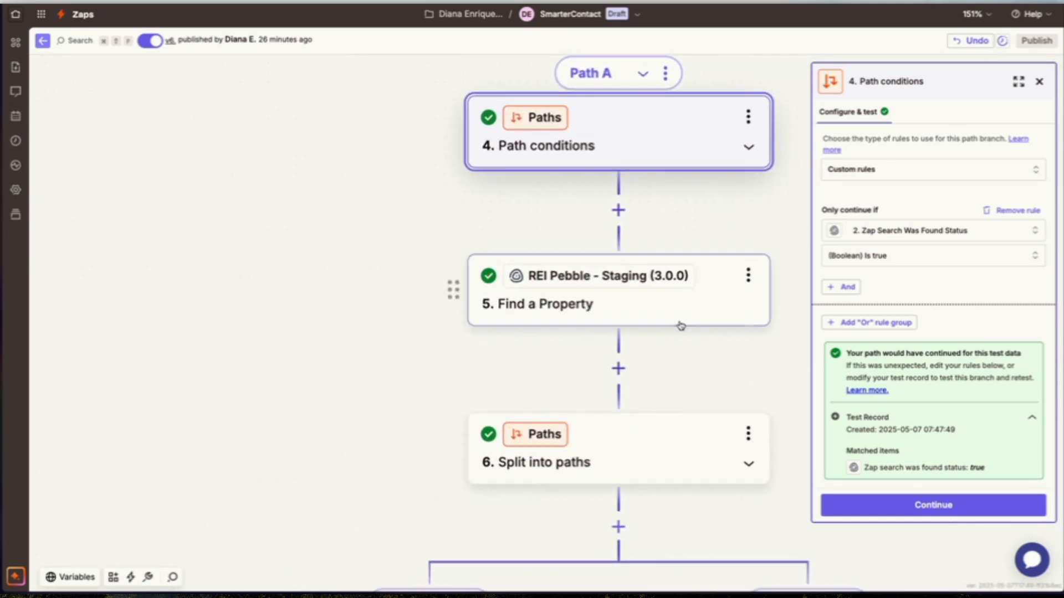
click(681, 323)
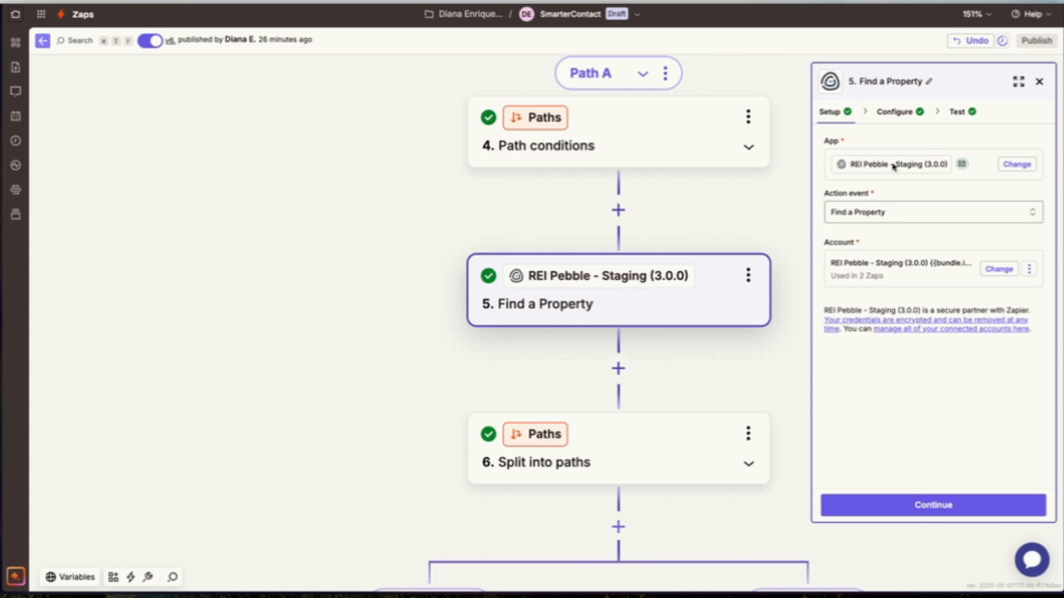
click(894, 112)
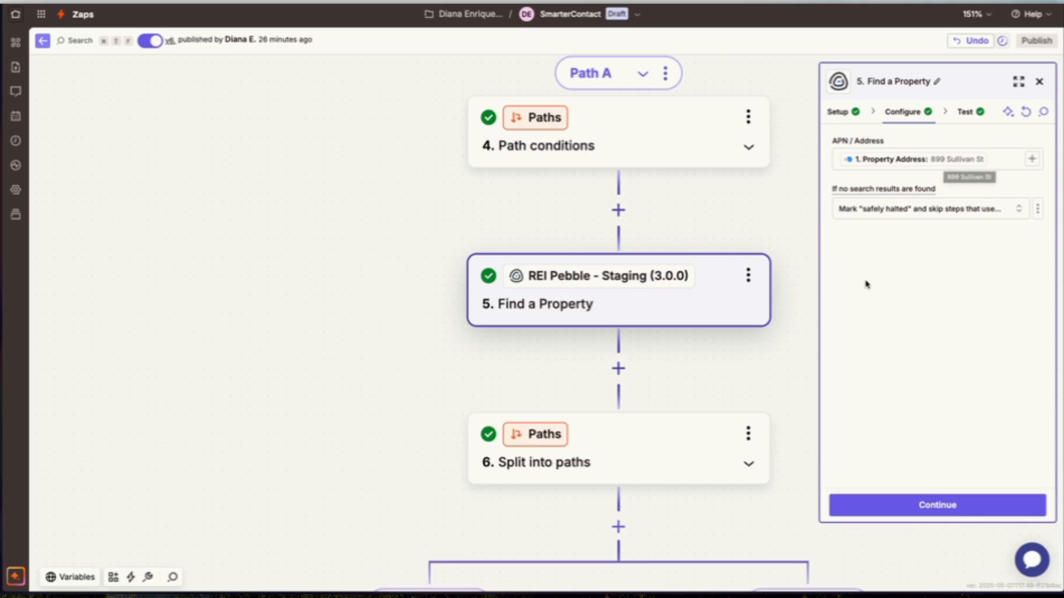
click(896, 506)
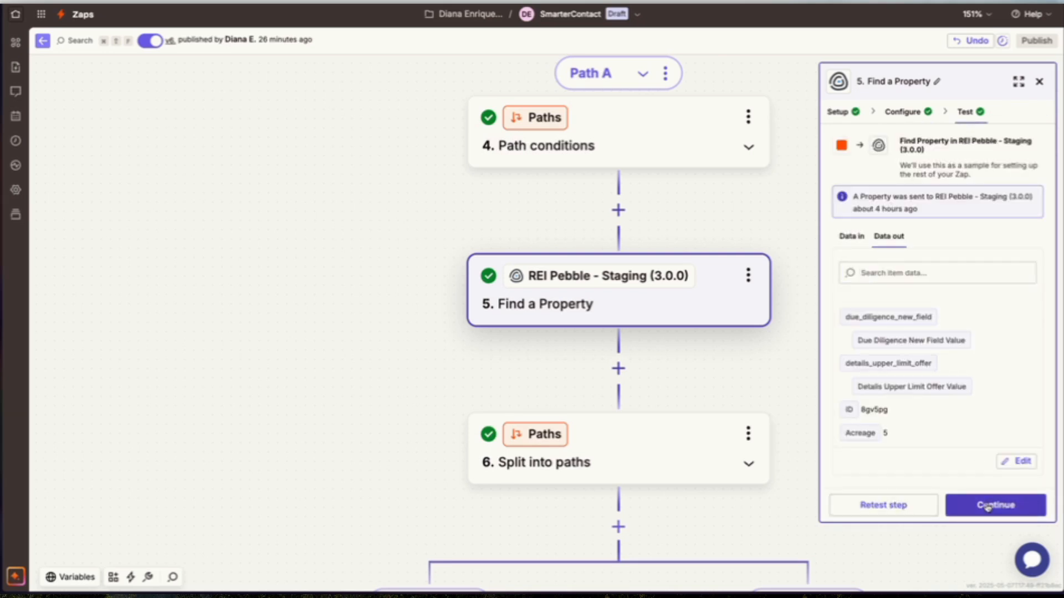
click(988, 506)
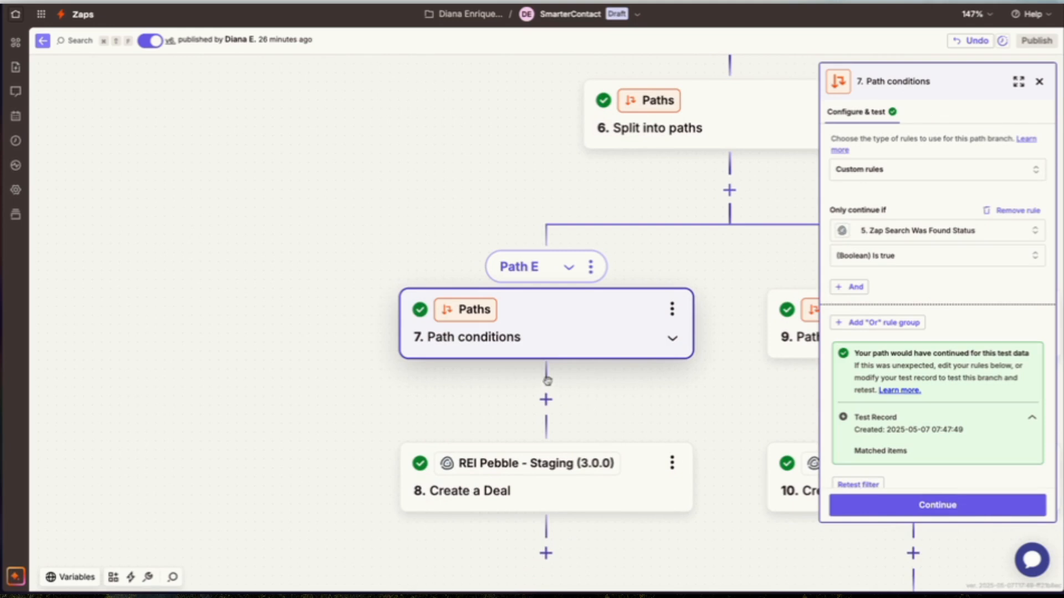
Open the Create a Deal step in Path E and view its available action events.
scroll(548, 366, down, 2)
click(557, 410)
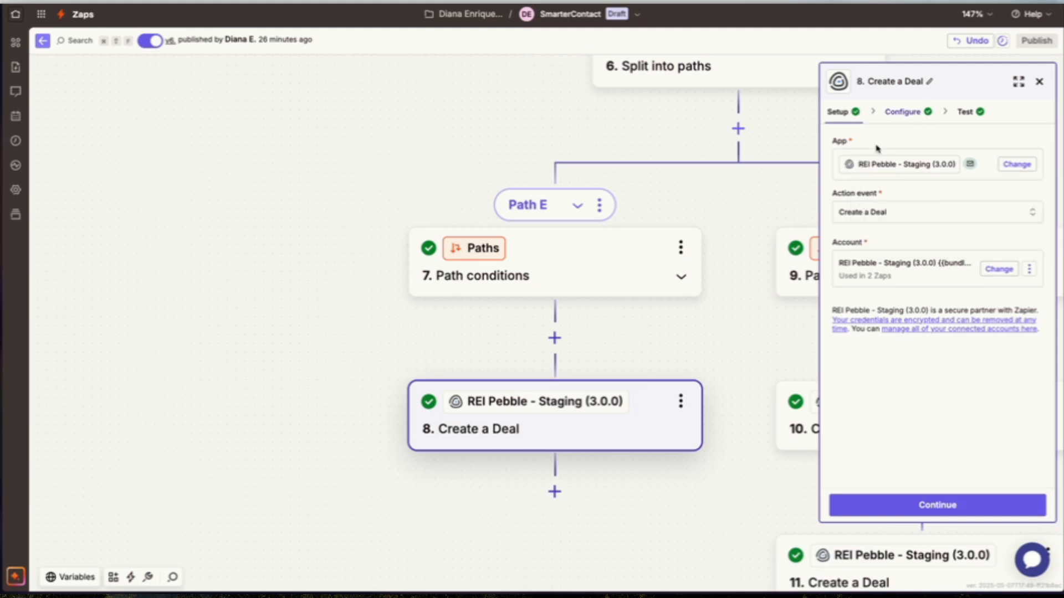
click(914, 113)
click(837, 112)
click(874, 216)
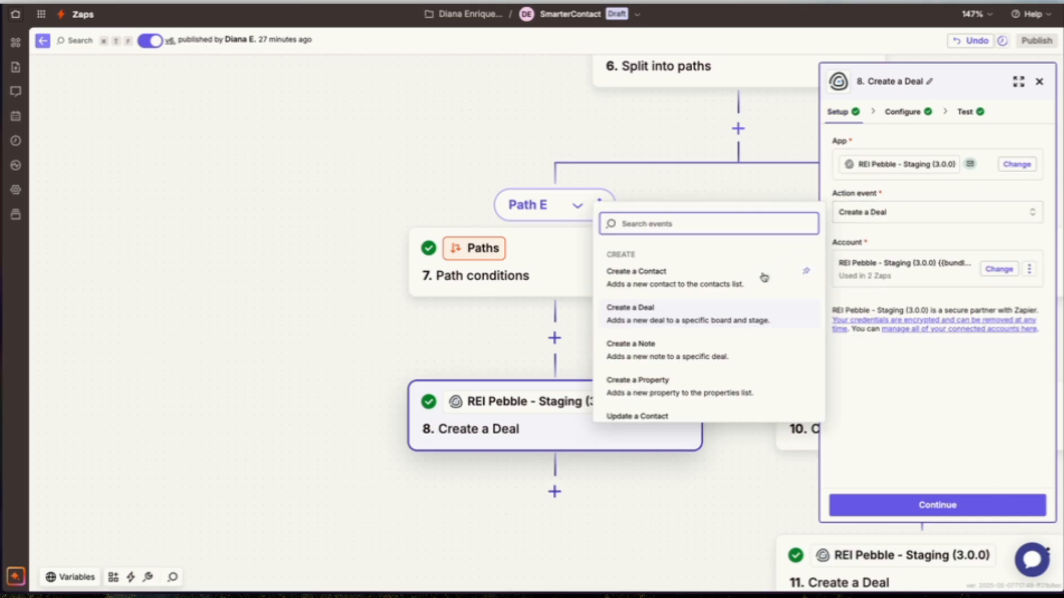
scroll(691, 125, up, 5)
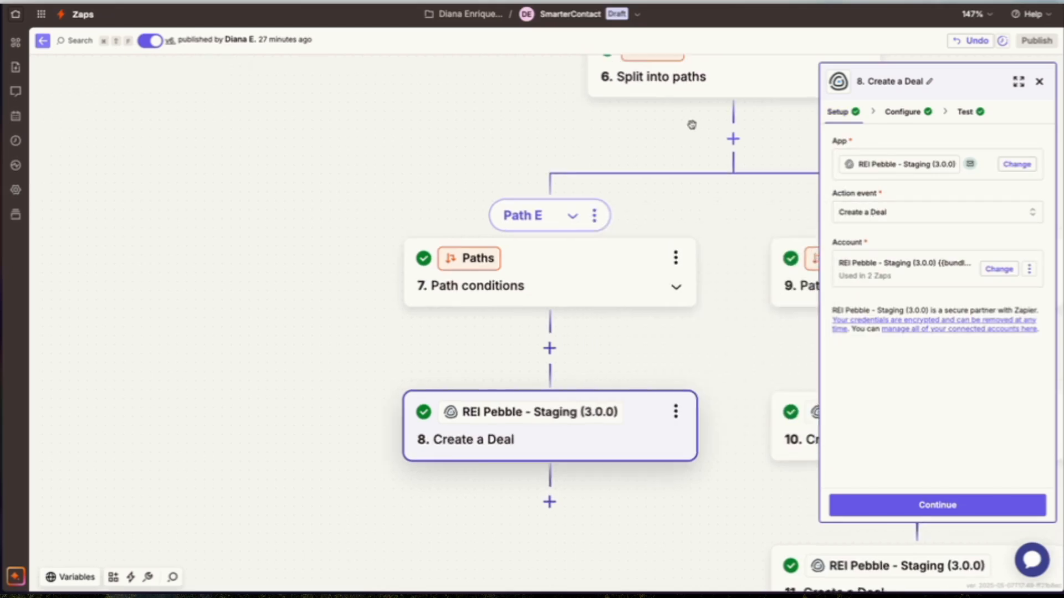
Examine the action event options of the Find a Property step.
click(481, 247)
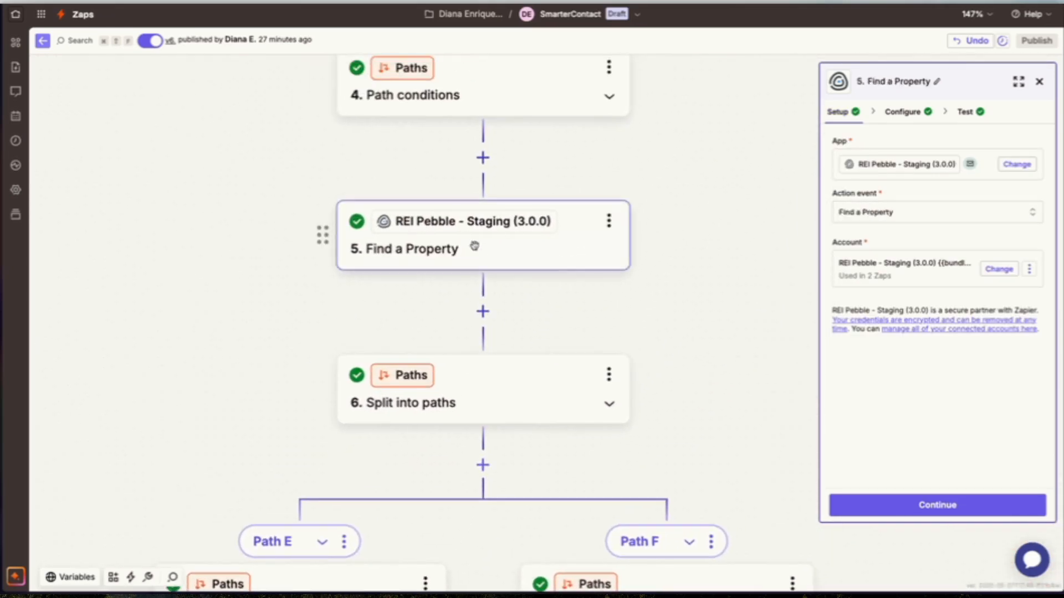
click(875, 215)
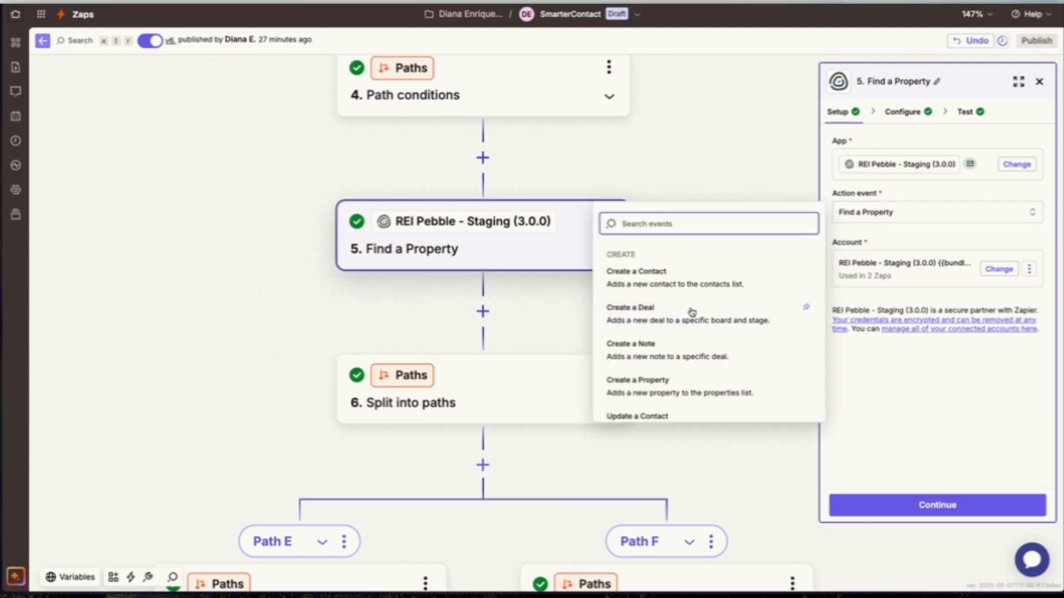
scroll(714, 337, down, 5)
scroll(713, 337, down, 3)
click(253, 309)
scroll(253, 308, down, 5)
scroll(255, 311, down, 3)
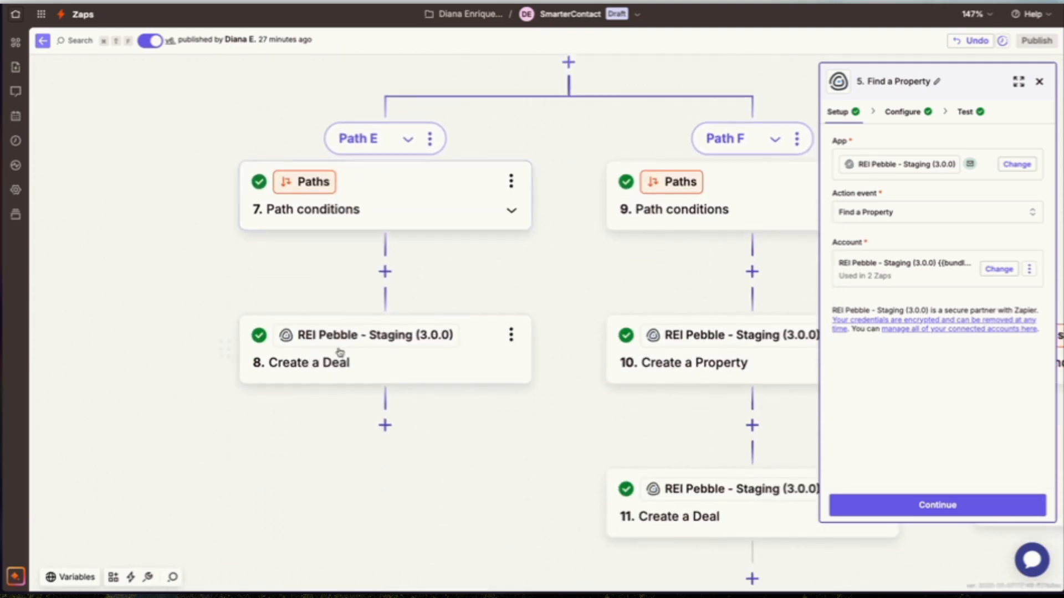
Review the Create a Deal step's configuration, including title, board, stage, contact and property IDs.
click(401, 365)
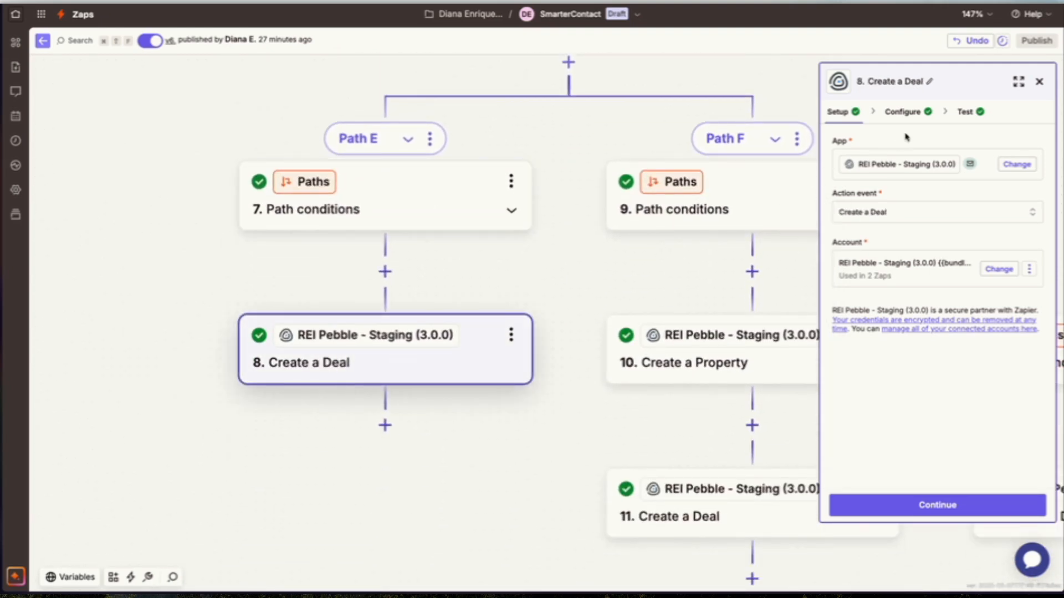
click(903, 112)
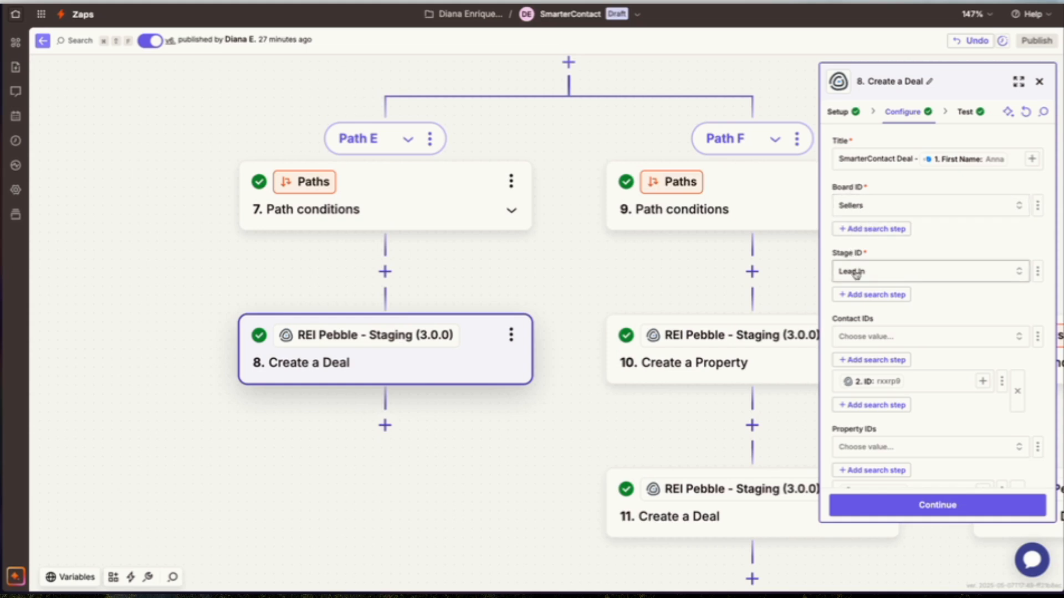
scroll(856, 274, down, 2)
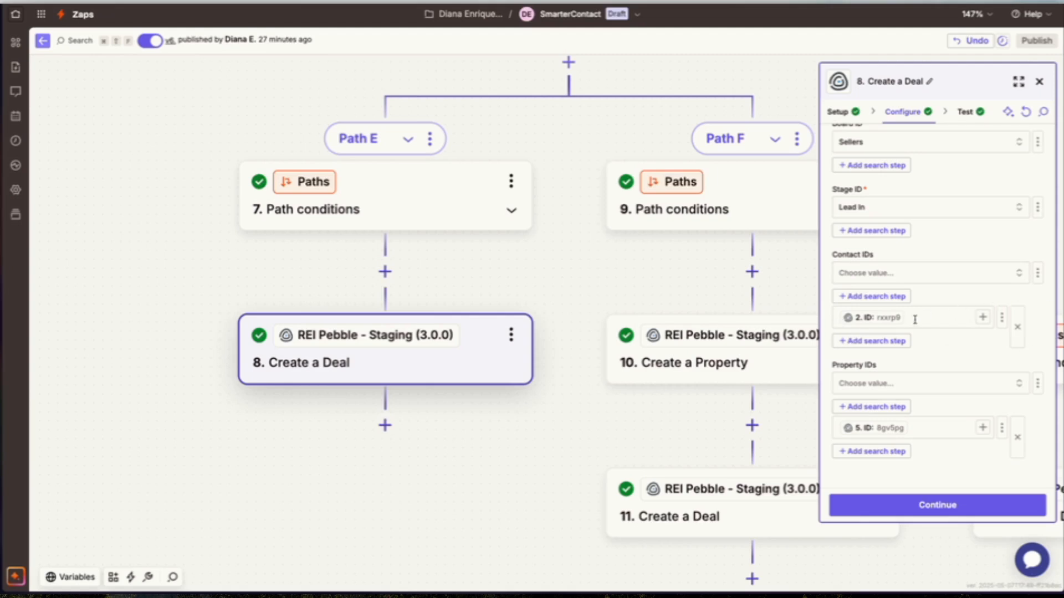
Survey the Zap's upstream steps above Path E, from Find a Property up to Find a Contact.
scroll(460, 305, up, 2)
scroll(460, 305, right, 1)
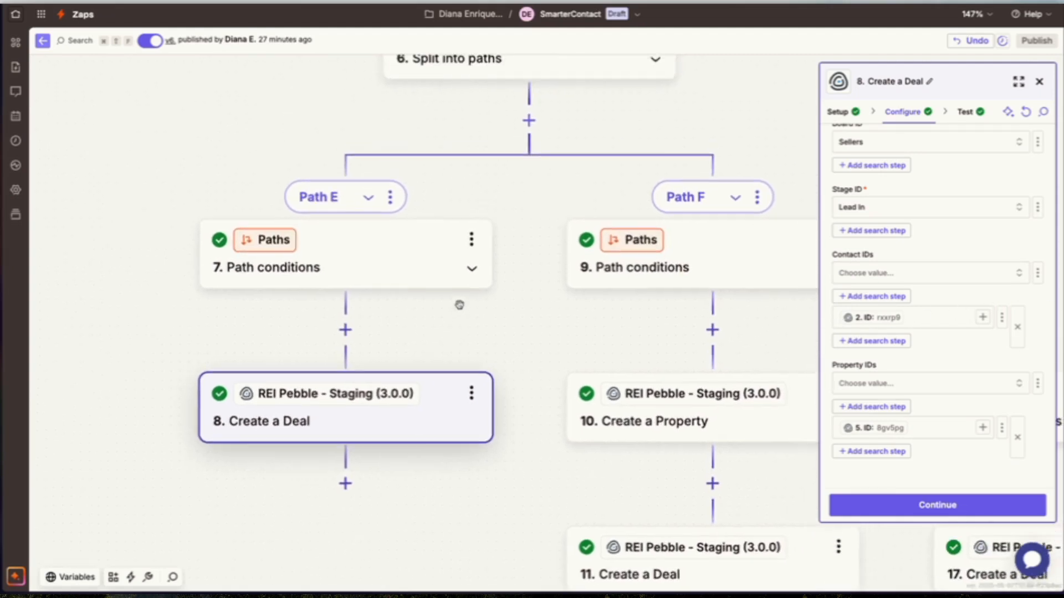
scroll(459, 309, up, 6)
scroll(460, 309, right, 2)
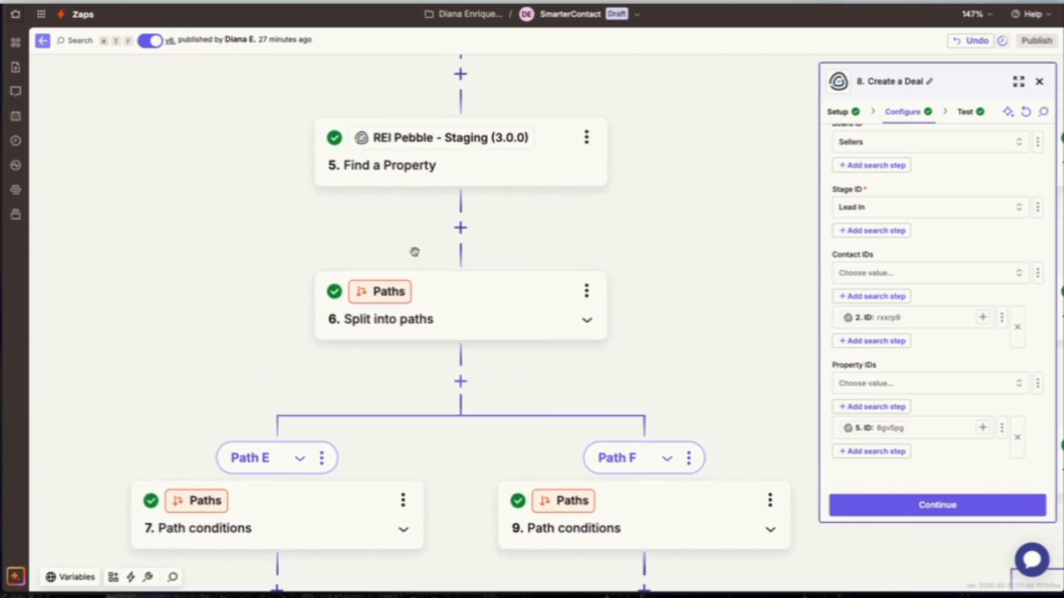
scroll(416, 255, up, 8)
scroll(415, 256, right, 3)
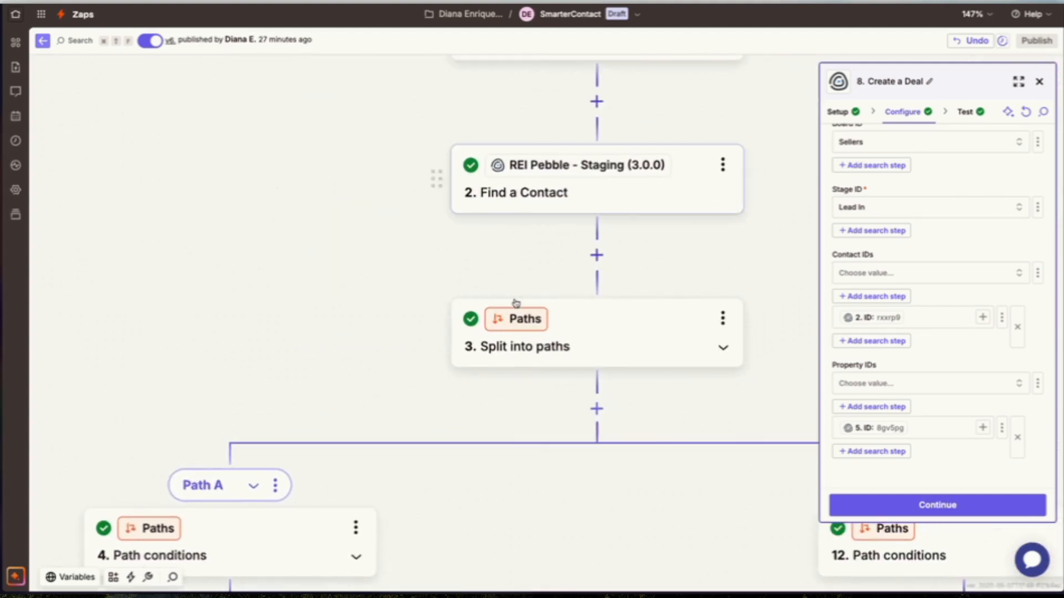
scroll(516, 302, down, 4)
scroll(516, 302, left, 3)
scroll(515, 299, down, 9)
scroll(515, 299, left, 3)
Remap the Create a Deal step's Contact IDs field to the ID output of the Find a Contact step.
click(925, 322)
key(BackSpace)
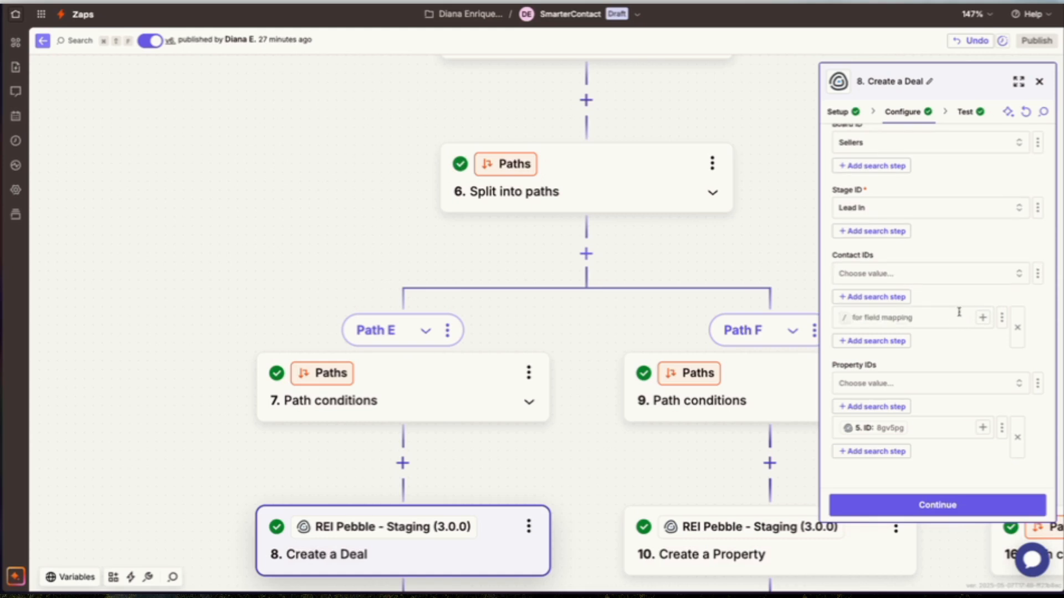
click(982, 317)
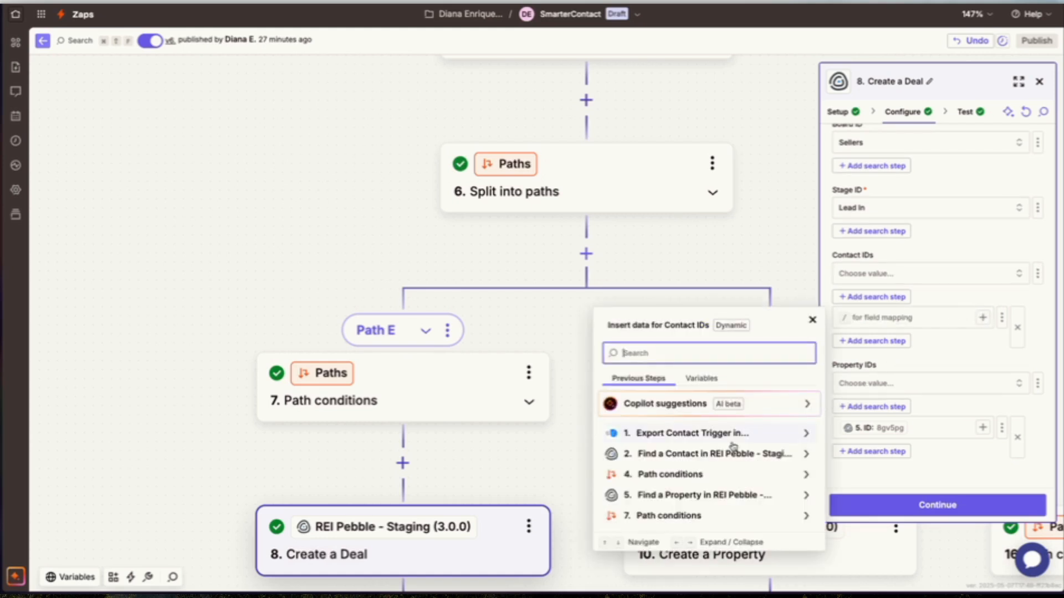
click(716, 456)
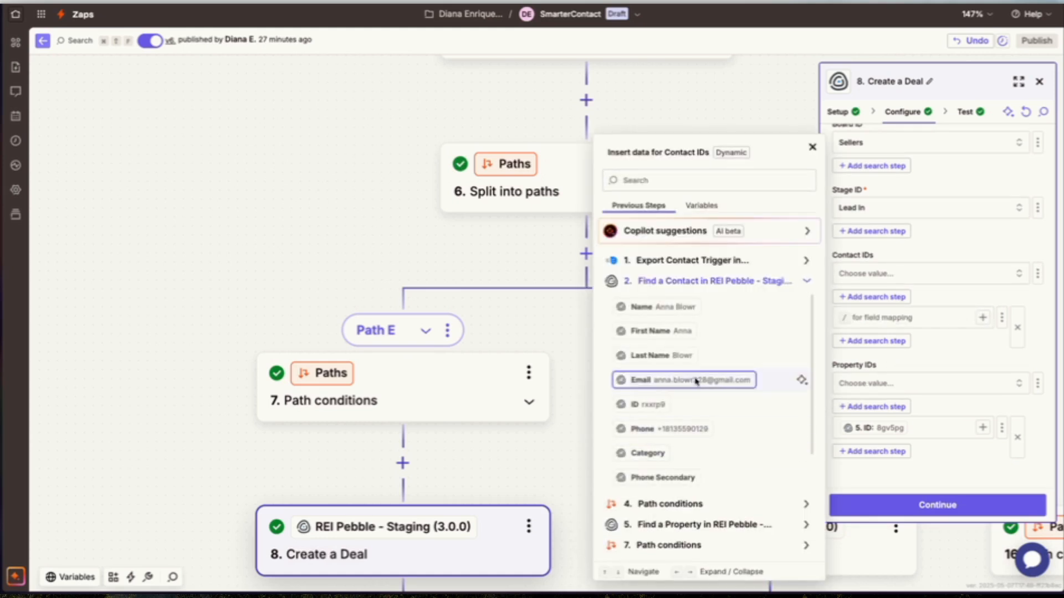
click(652, 408)
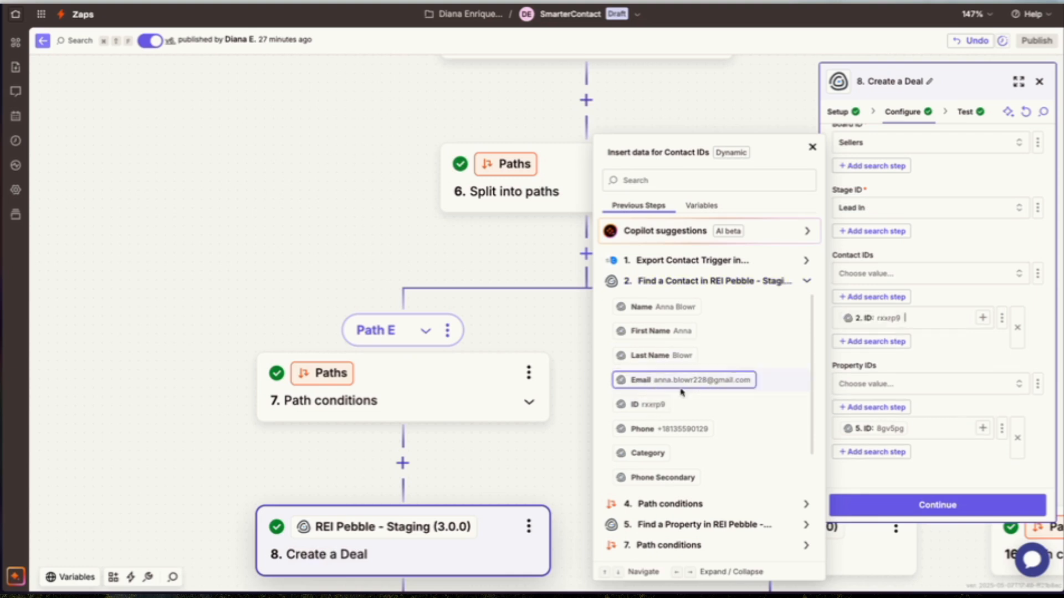
Remap the Property IDs field to the ID output of the Find a Property step and continue to the test.
drag(841, 256, 871, 257)
scroll(873, 338, down, 1)
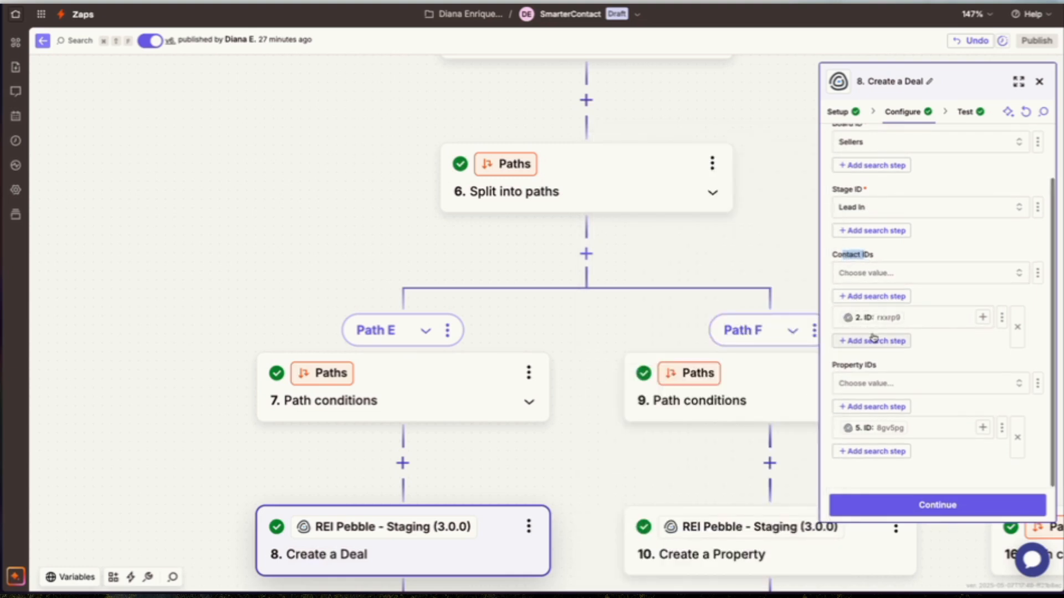
click(964, 427)
key(BackSpace)
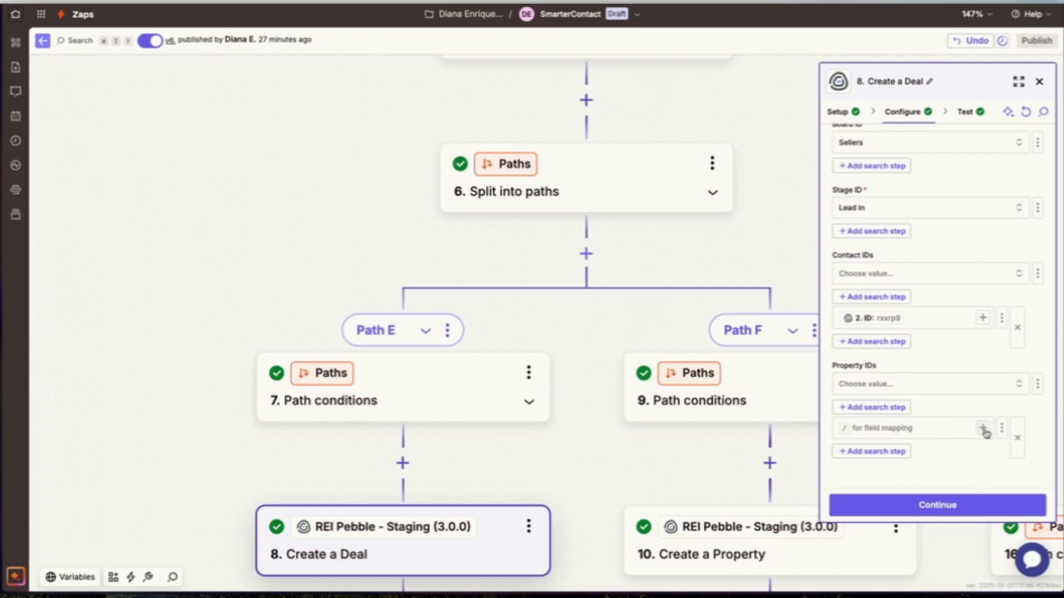
click(982, 428)
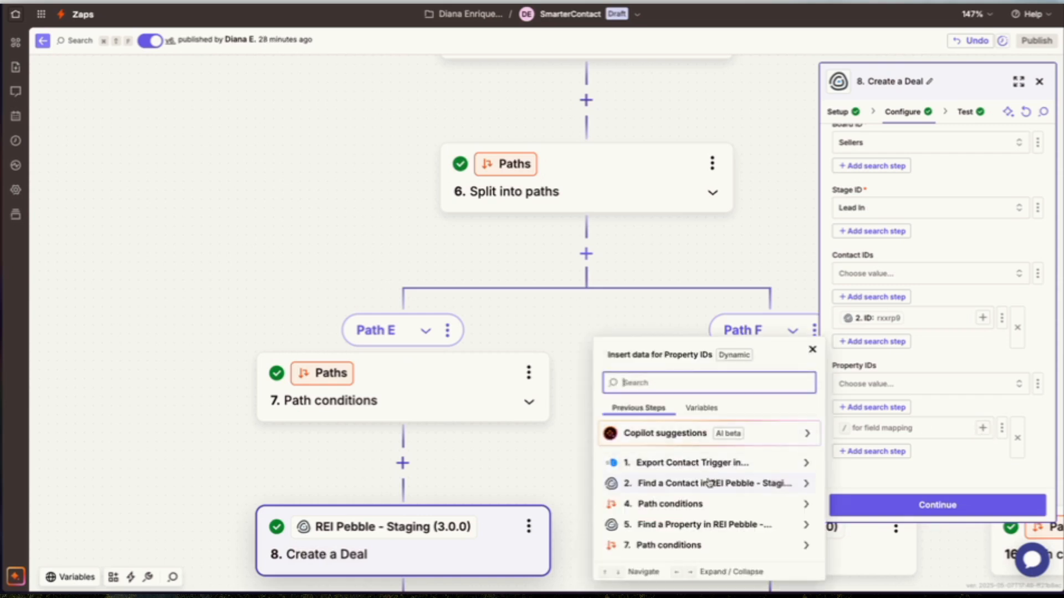
click(677, 528)
scroll(647, 476, down, 1)
scroll(647, 484, down, 1)
click(651, 460)
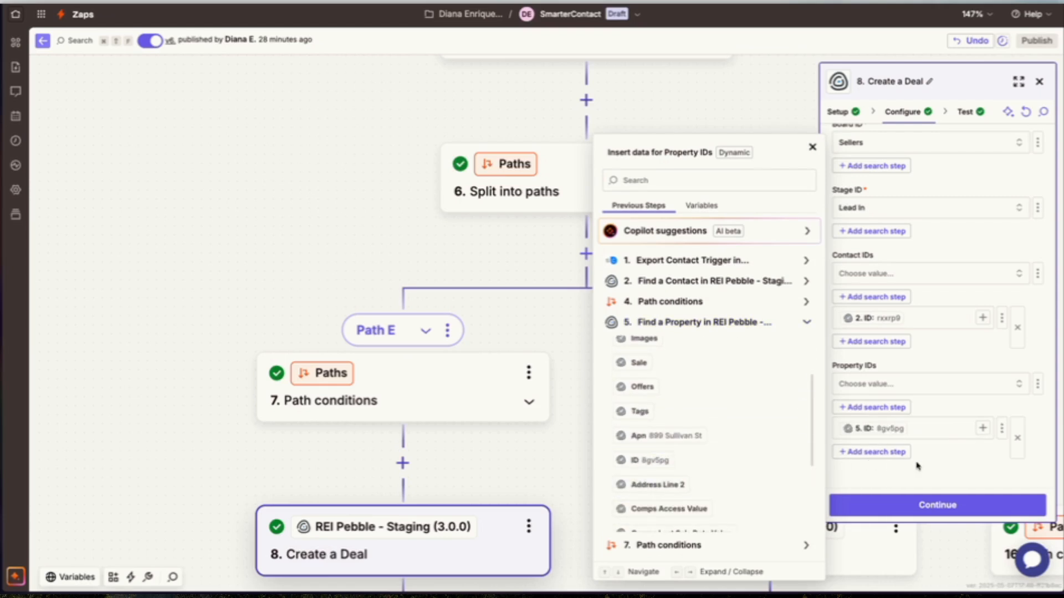
click(569, 451)
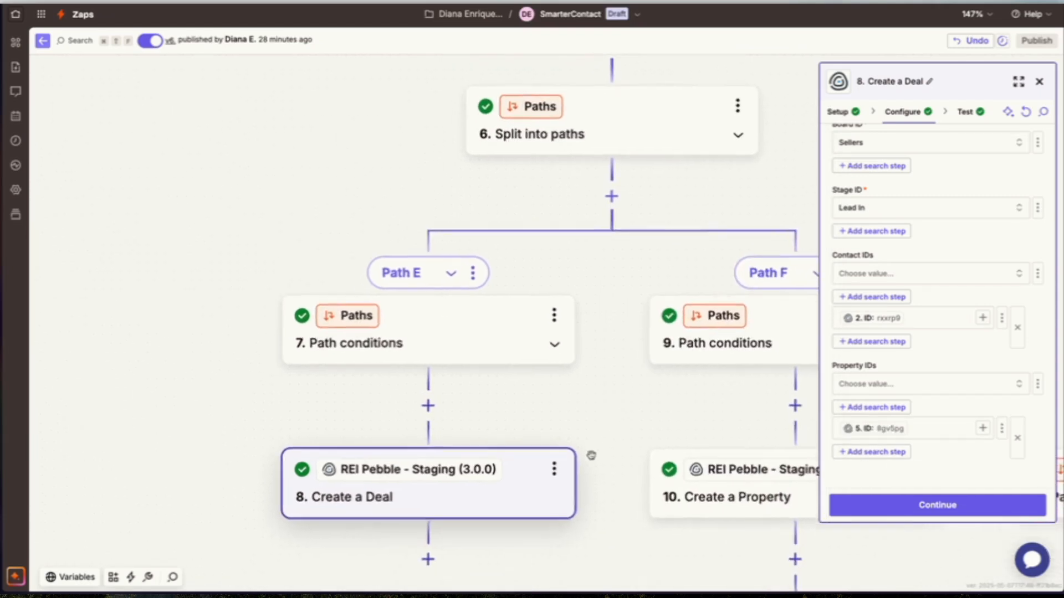
click(940, 506)
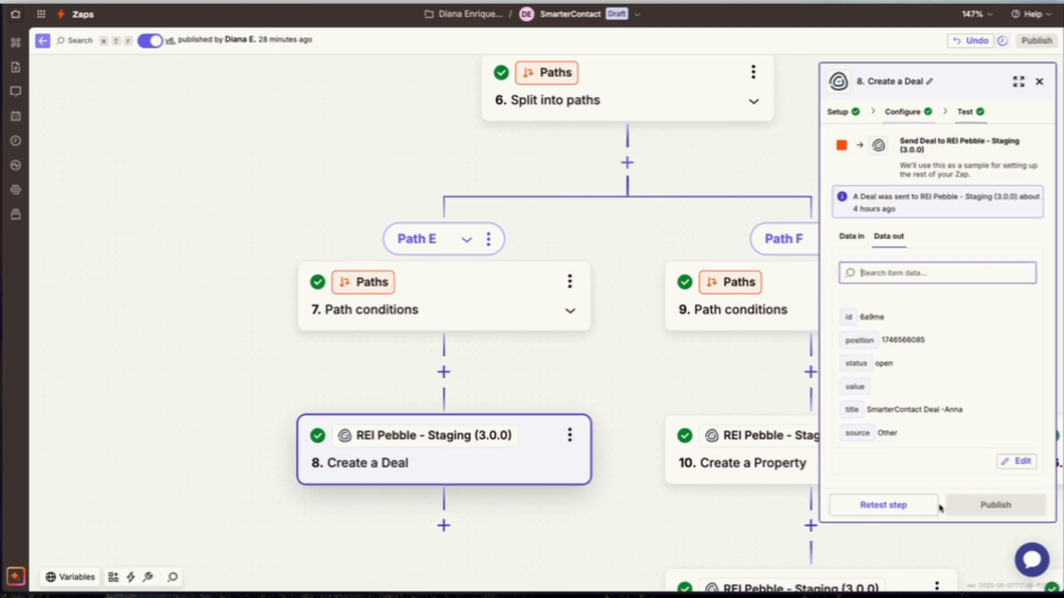
click(601, 535)
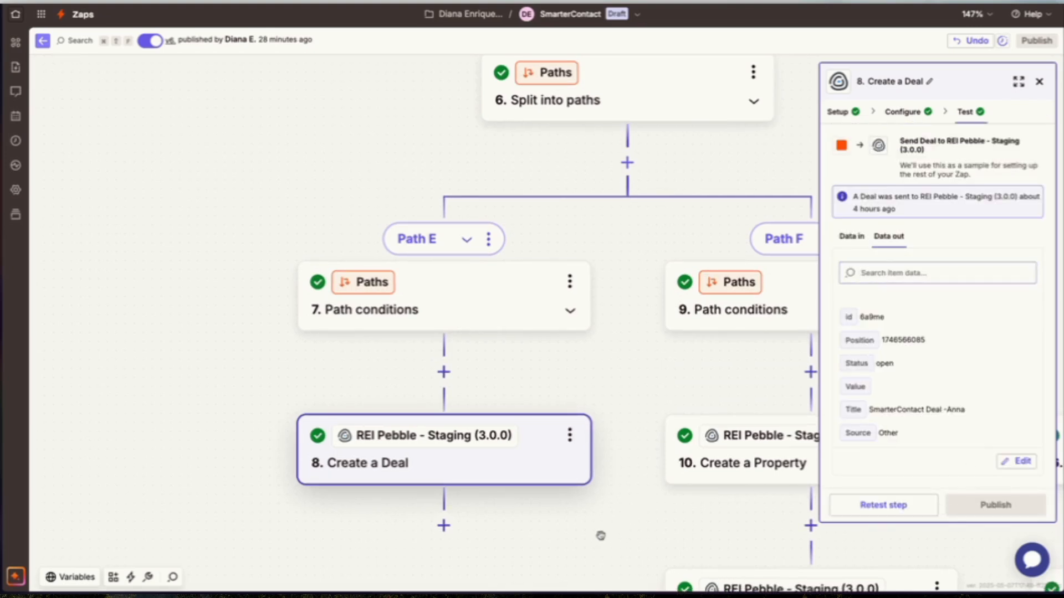
Open the Create a Contact step in Path B and view its setup and configuration.
scroll(601, 536, down, 5)
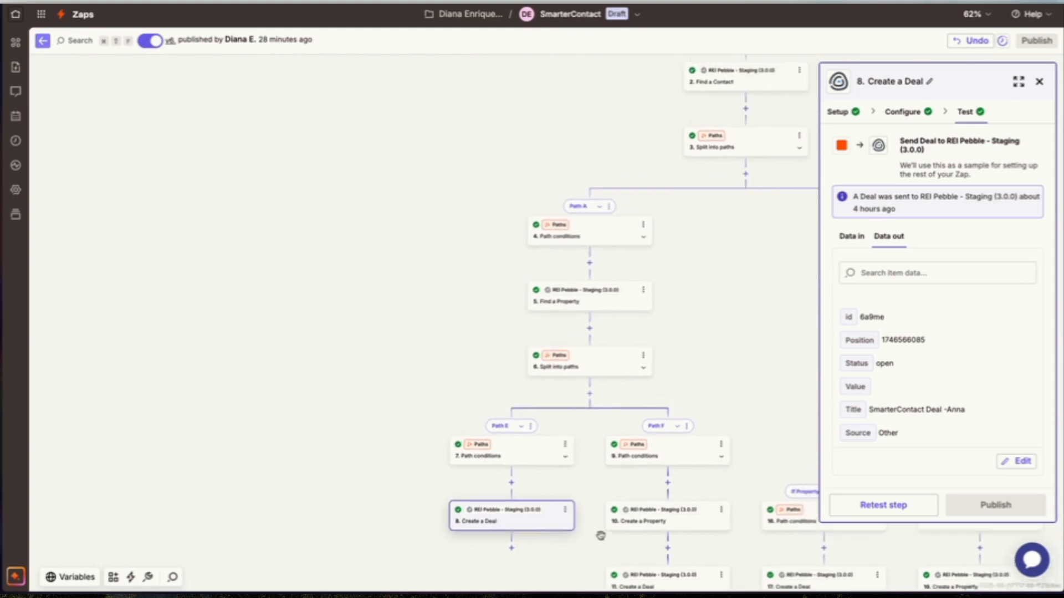
scroll(601, 536, right, 1)
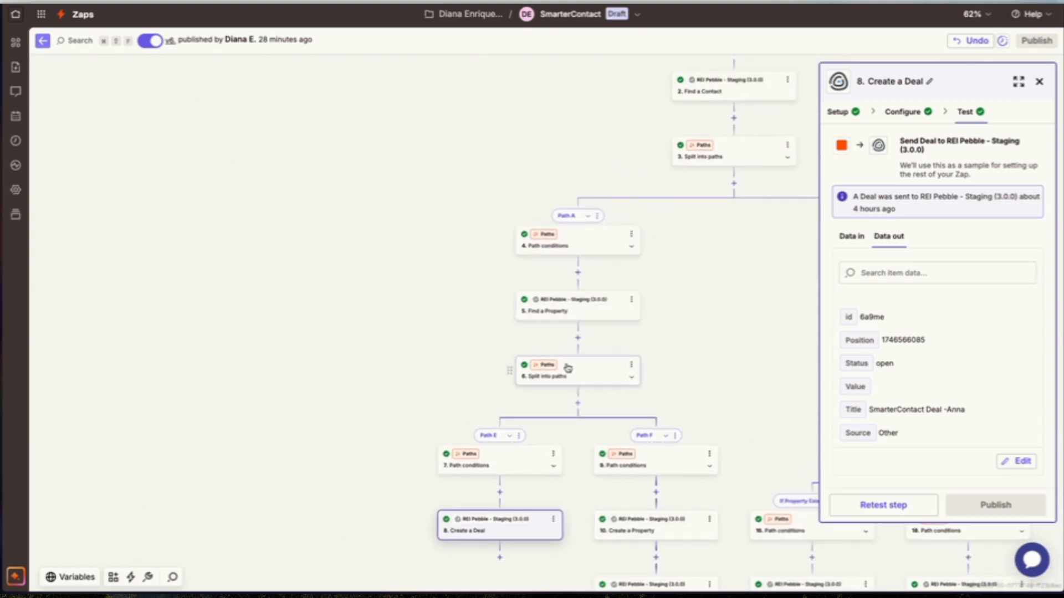
scroll(560, 327, right, 5)
scroll(560, 327, up, 1)
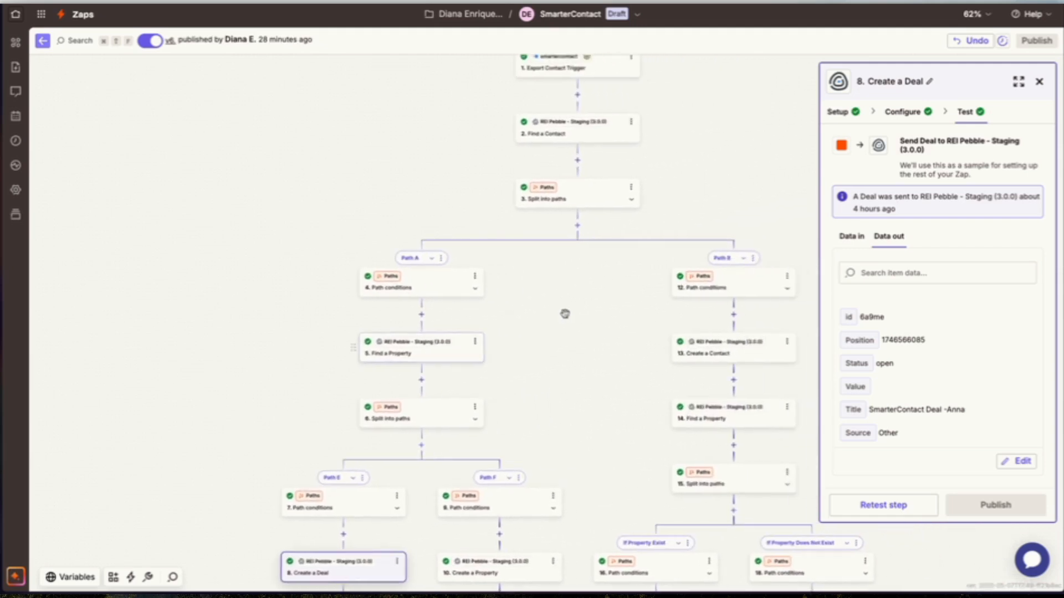
scroll(565, 313, right, 1)
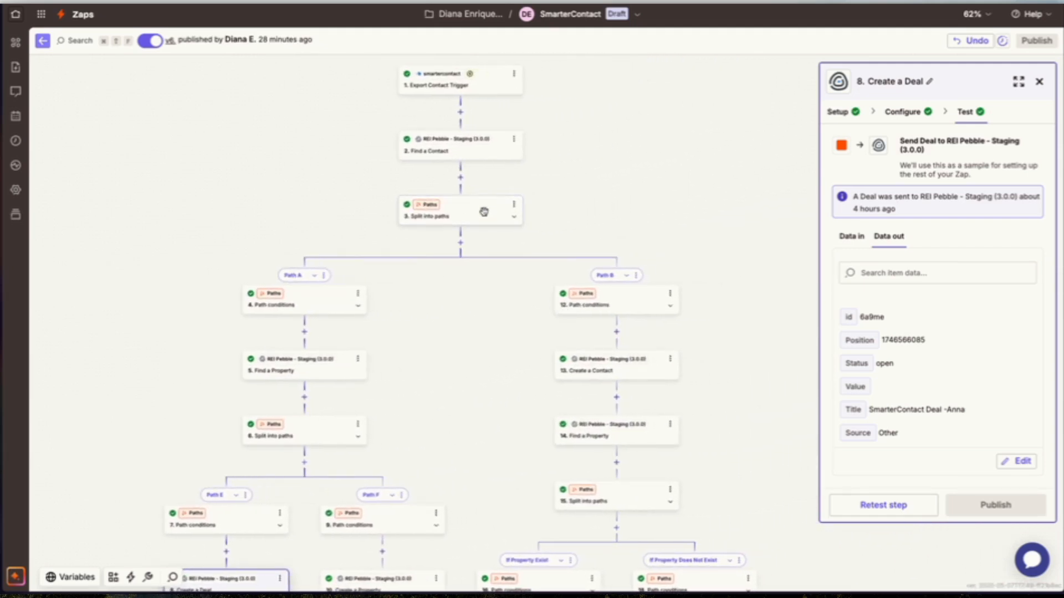
scroll(594, 347, up, 5)
click(627, 363)
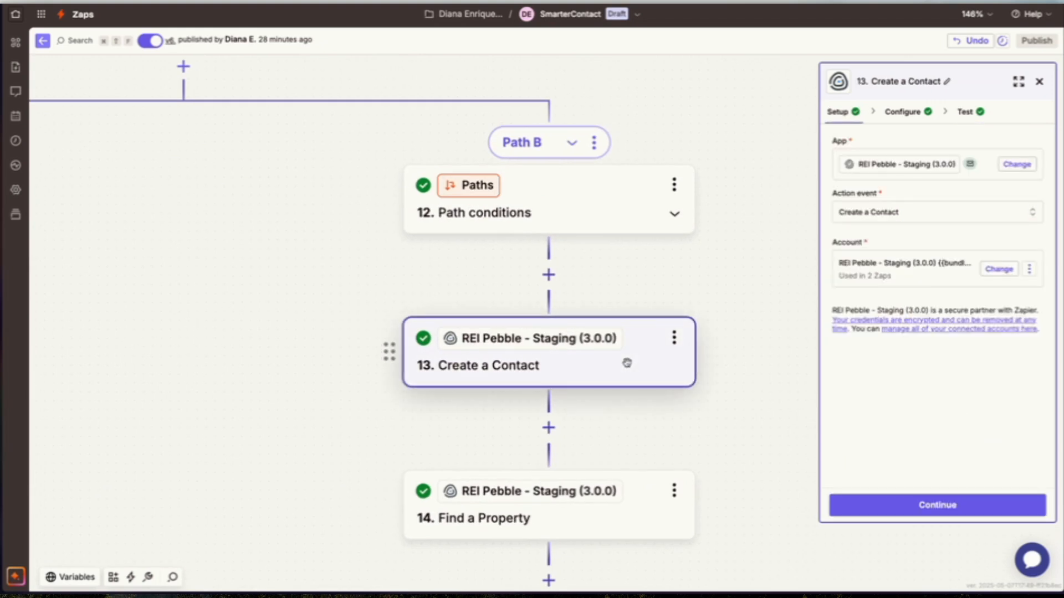
click(855, 216)
click(900, 114)
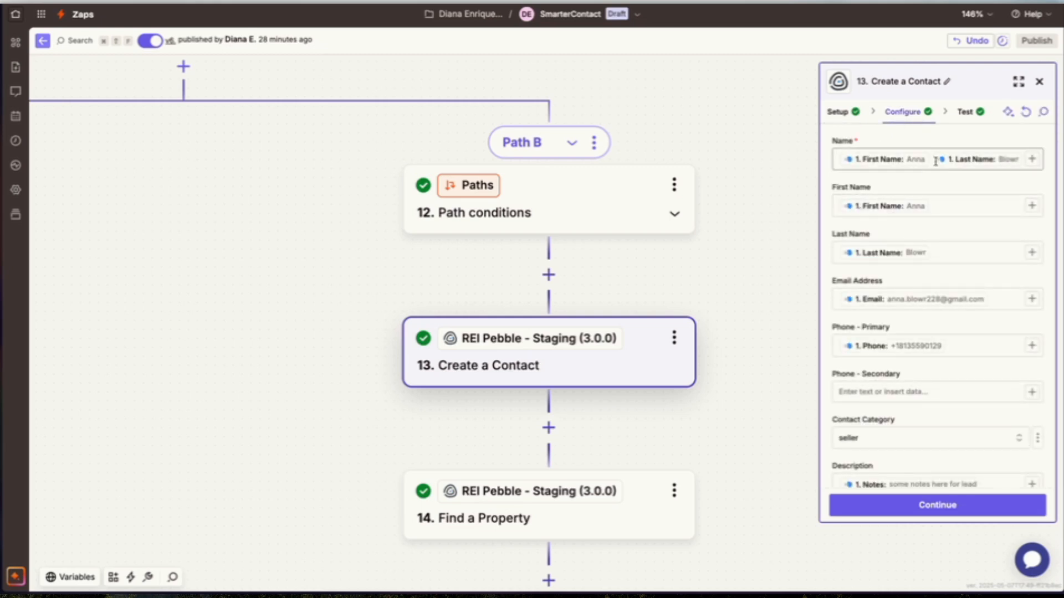
Review the Create a Contact field mappings, including name, email, phone, category, description and mailing address.
scroll(883, 244, down, 2)
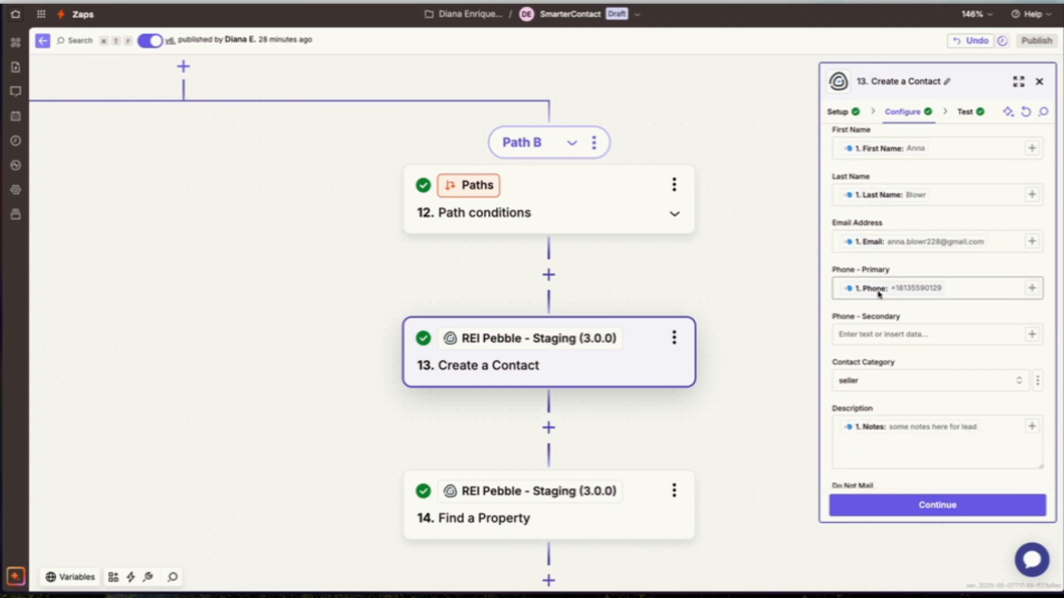
scroll(907, 295, down, 4)
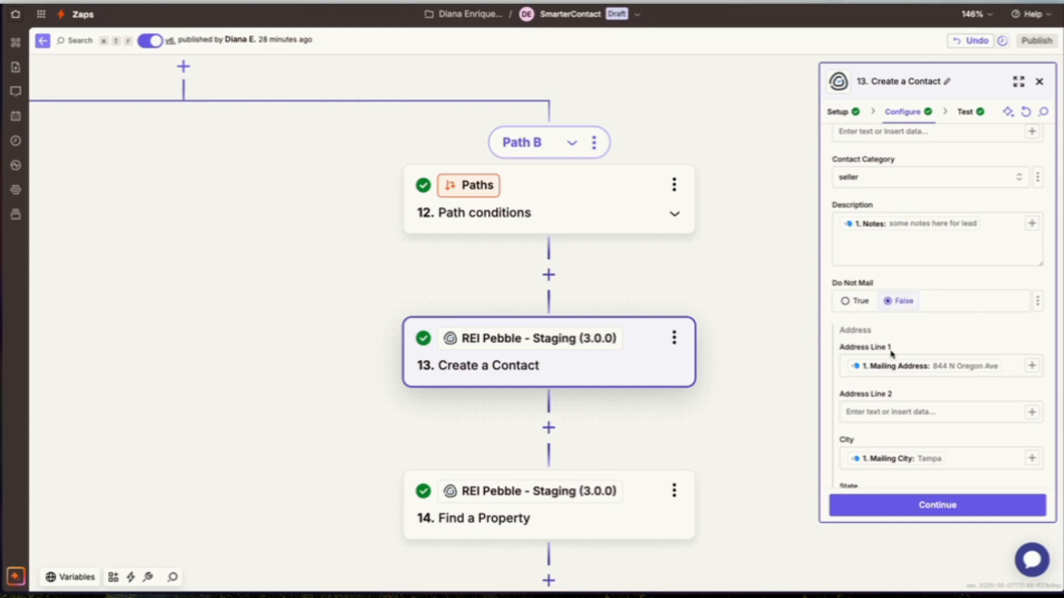
scroll(891, 353, down, 2)
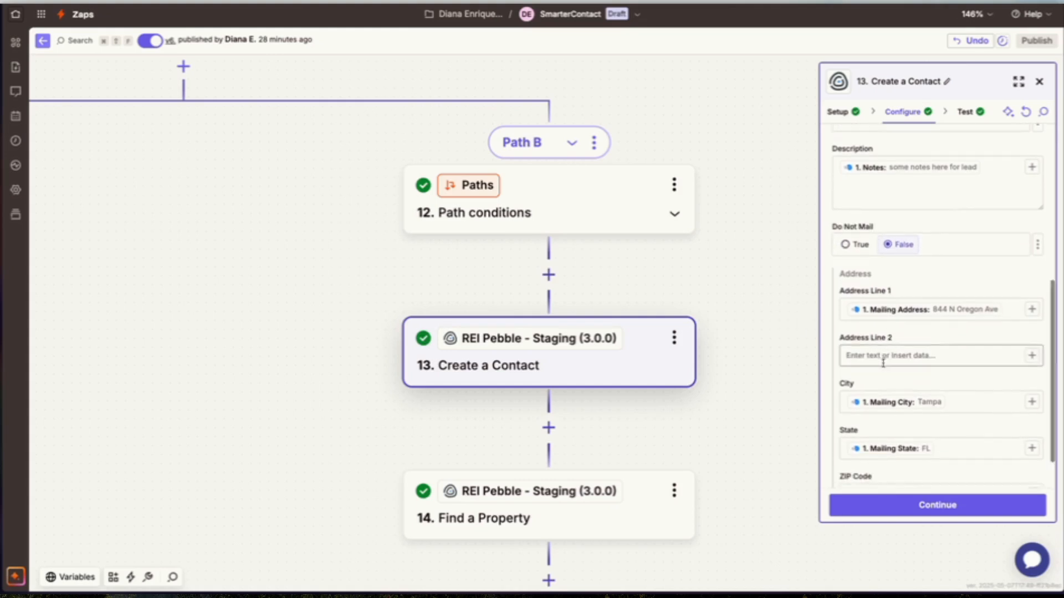
scroll(883, 363, down, 1)
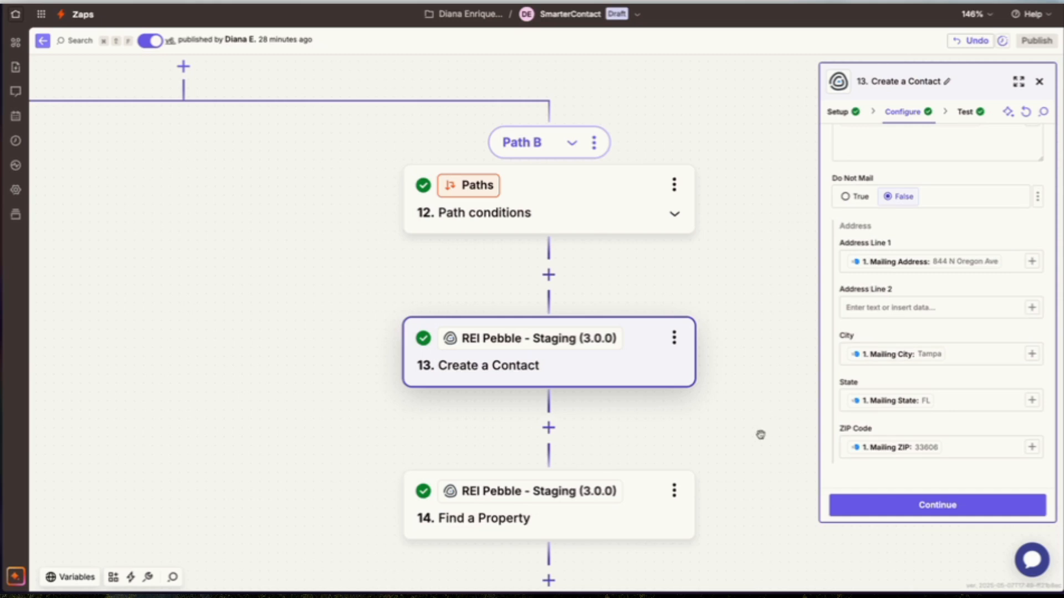
scroll(761, 435, down, 5)
scroll(760, 435, down, 2)
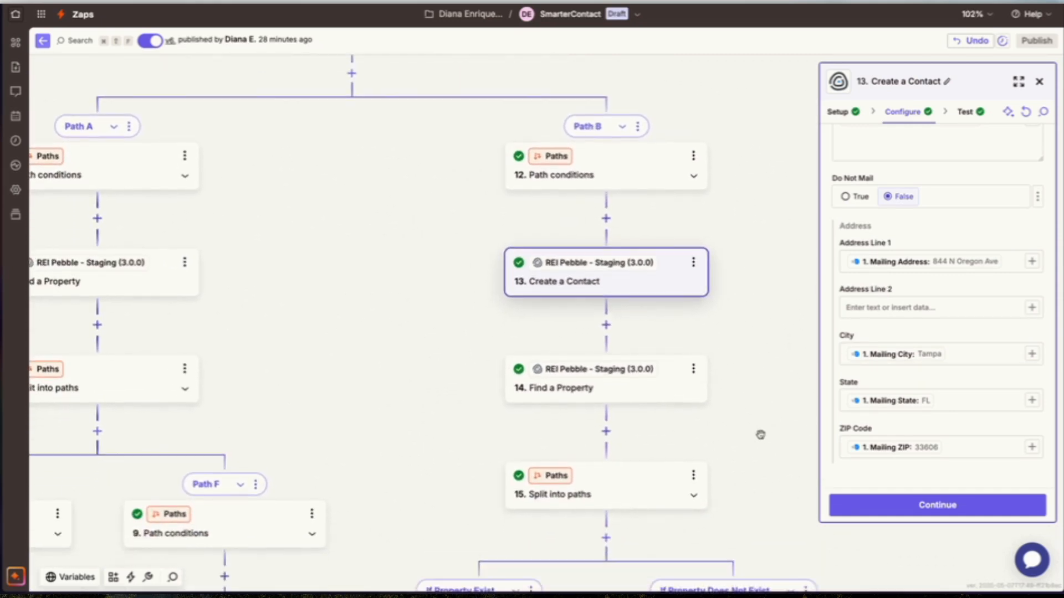
Open the path conditions of the If Property Exist branch under Split into paths.
scroll(557, 389, left, 3)
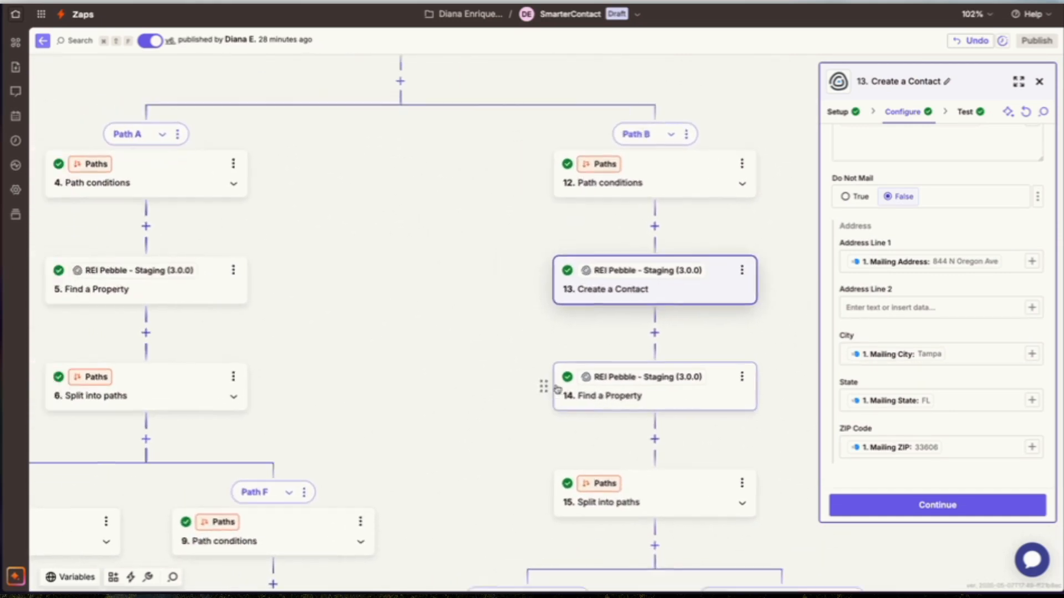
scroll(473, 361, down, 4)
scroll(477, 362, right, 3)
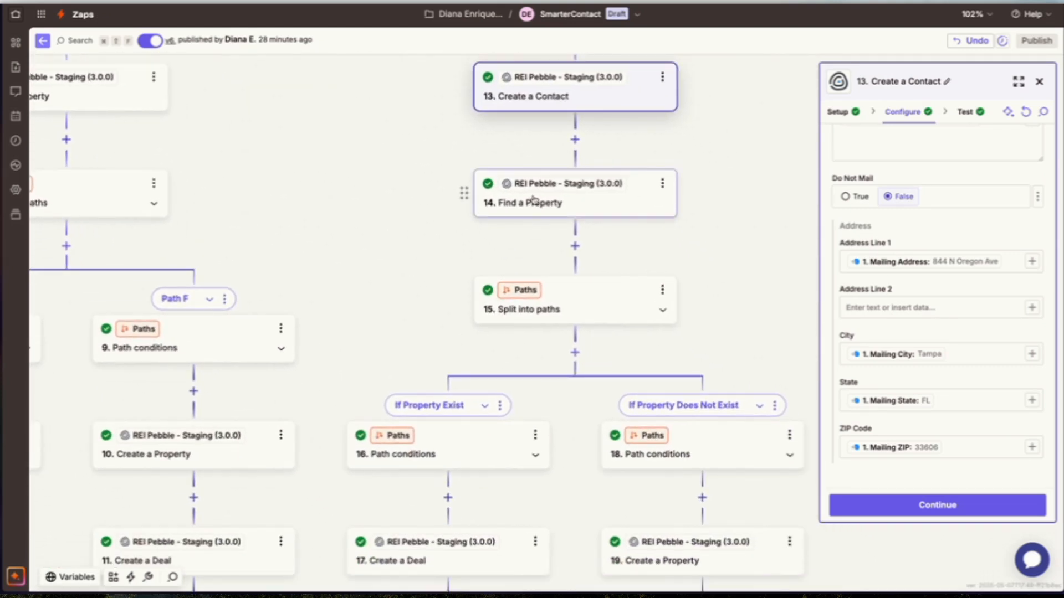
scroll(535, 199, down, 1)
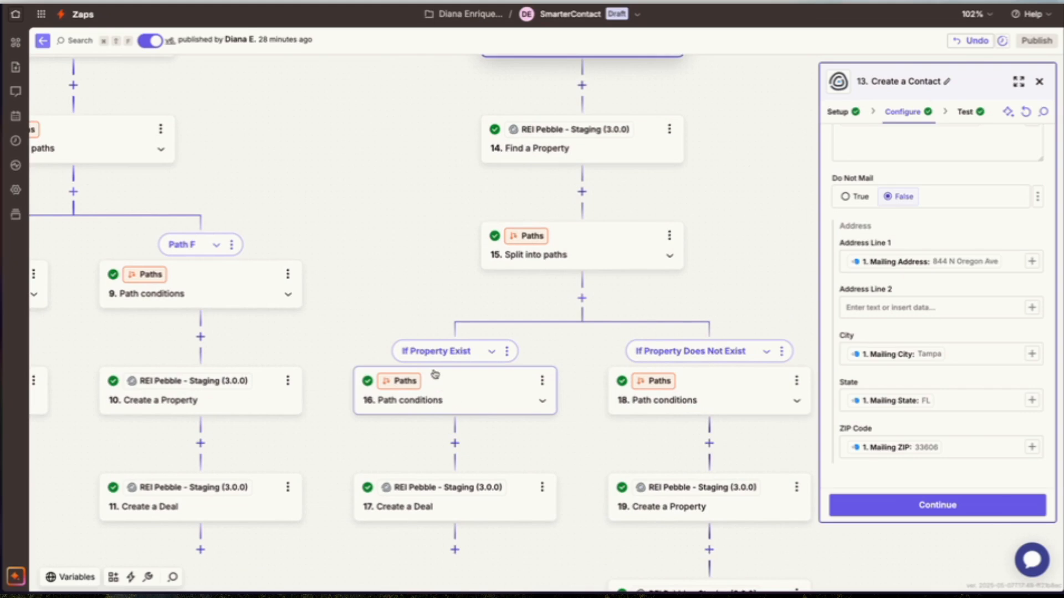
scroll(431, 418, down, 1)
scroll(431, 418, left, 2)
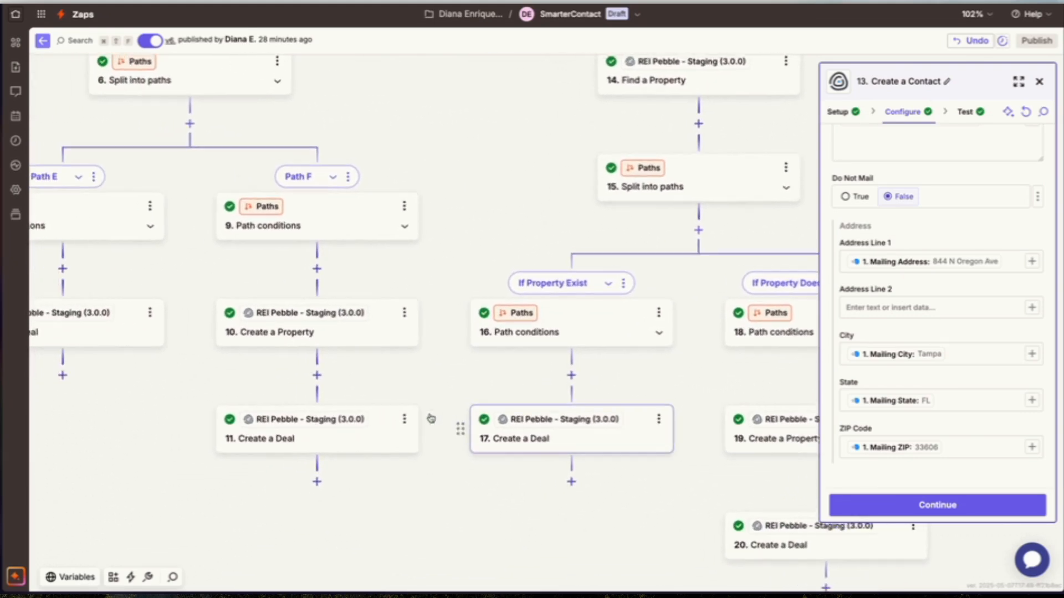
click(560, 325)
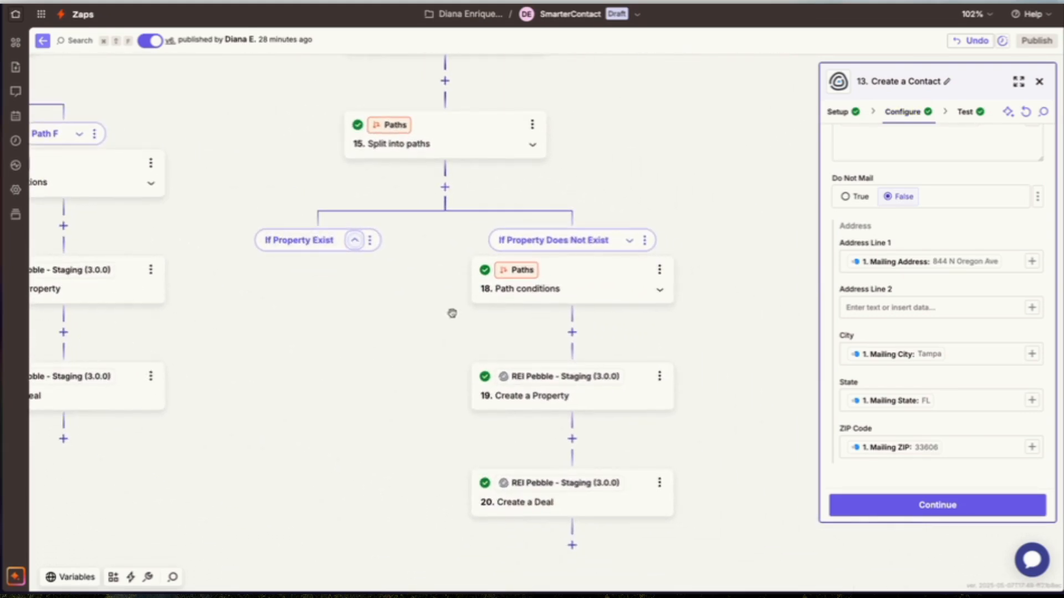
click(357, 246)
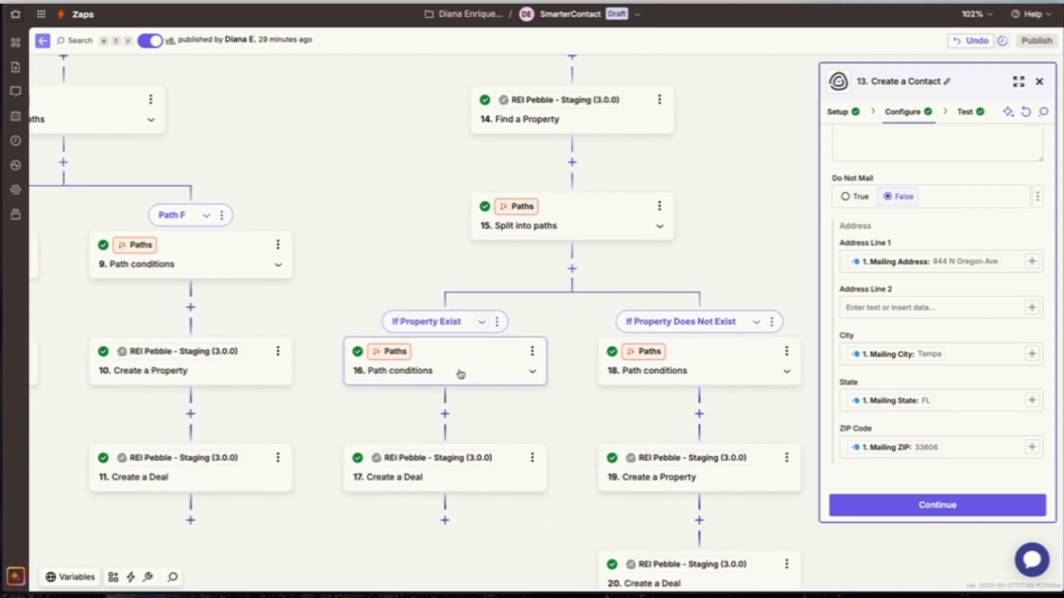
click(460, 374)
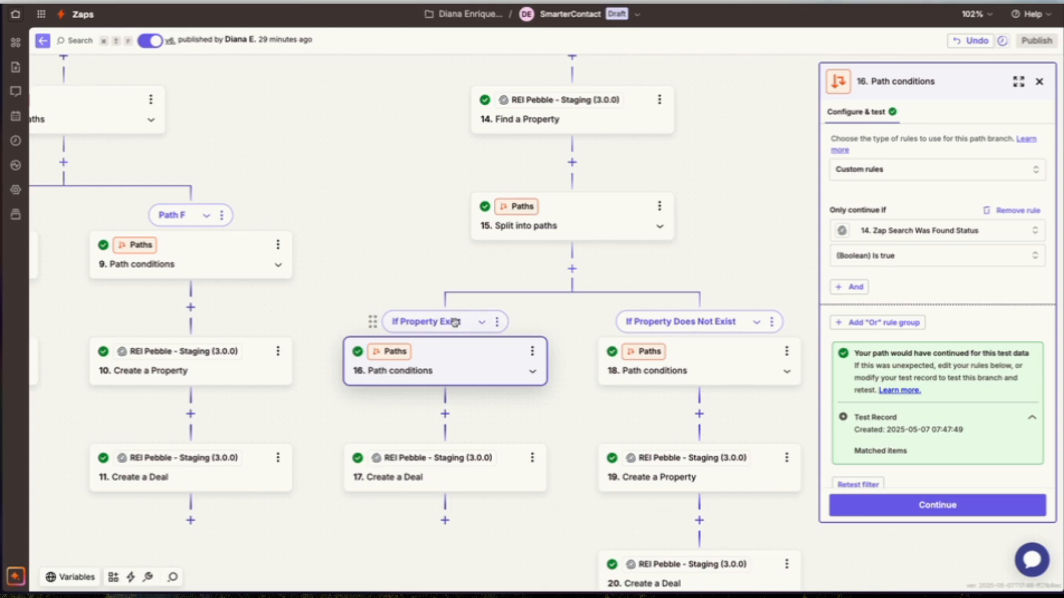
Open the path conditions of the If Property Does Not Exist branch.
scroll(396, 325, left, 3)
scroll(655, 352, right, 2)
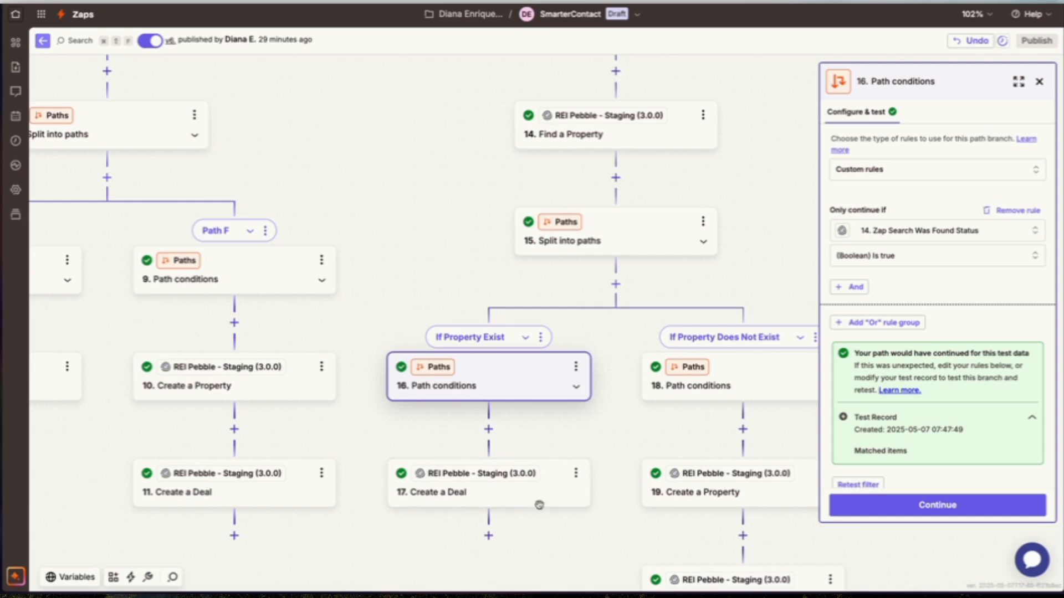
scroll(540, 488, right, 3)
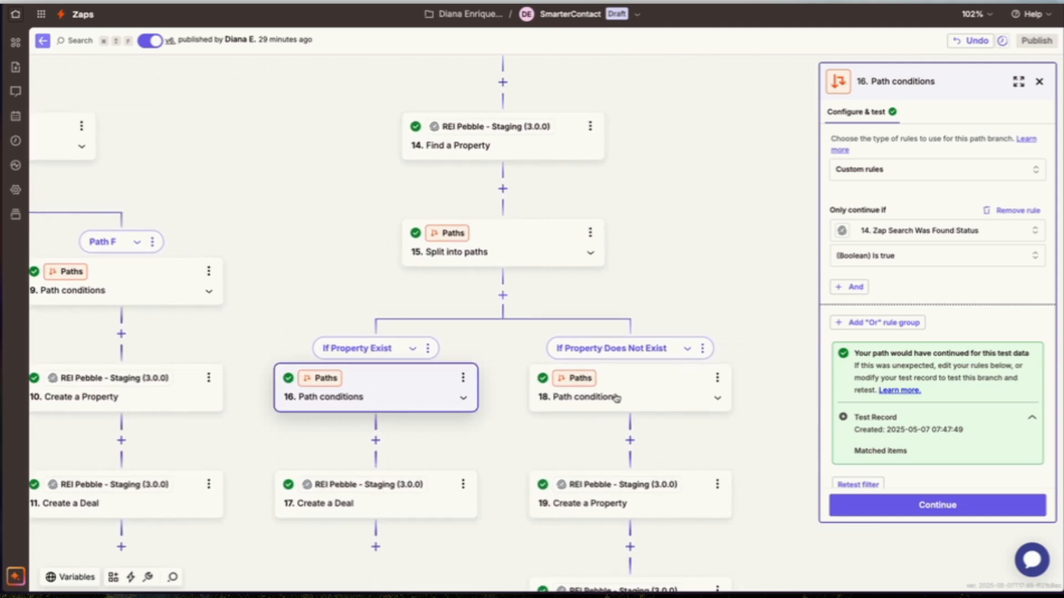
click(634, 405)
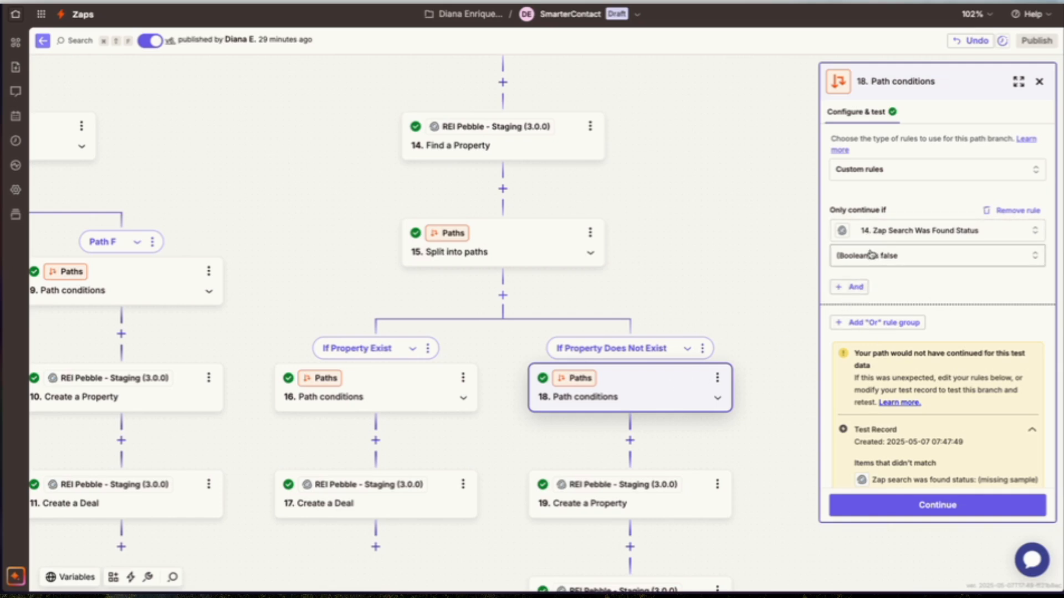
Open the Create a Property step in the If Property Does Not Exist branch and review its configured field mappings.
scroll(707, 407, down, 3)
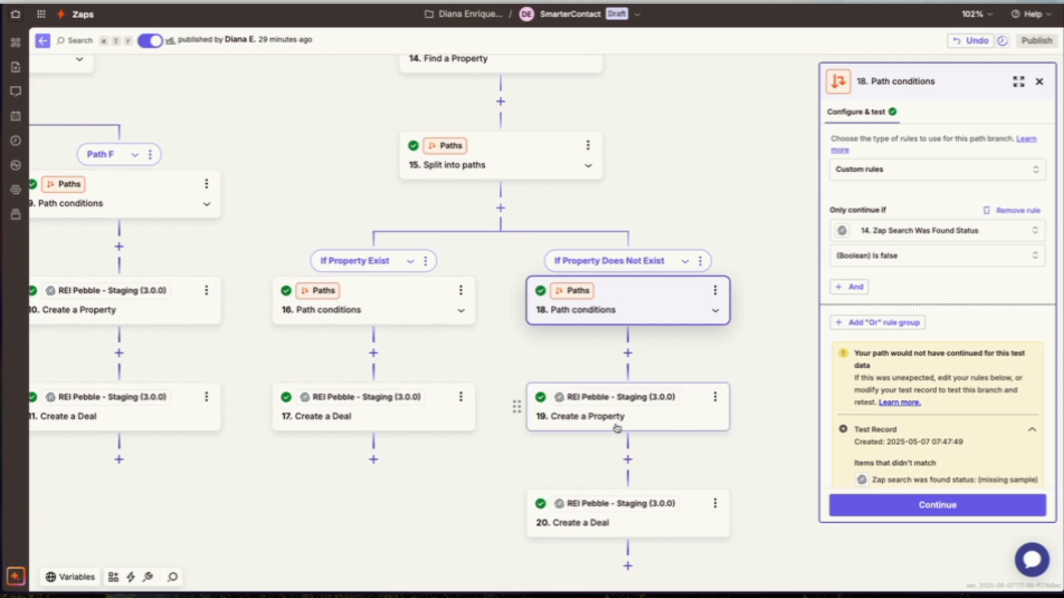
click(616, 427)
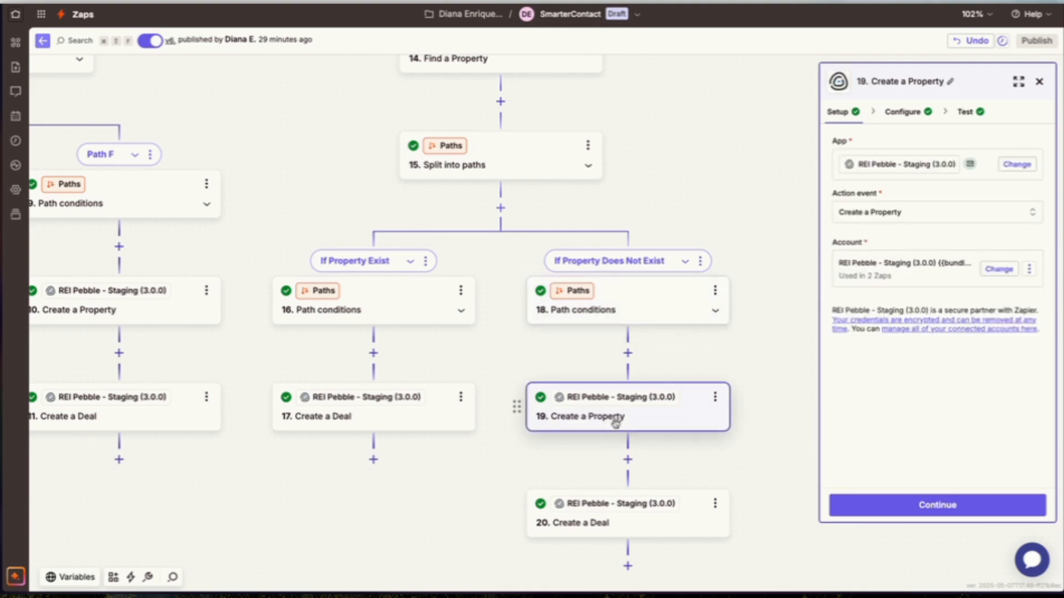
click(902, 113)
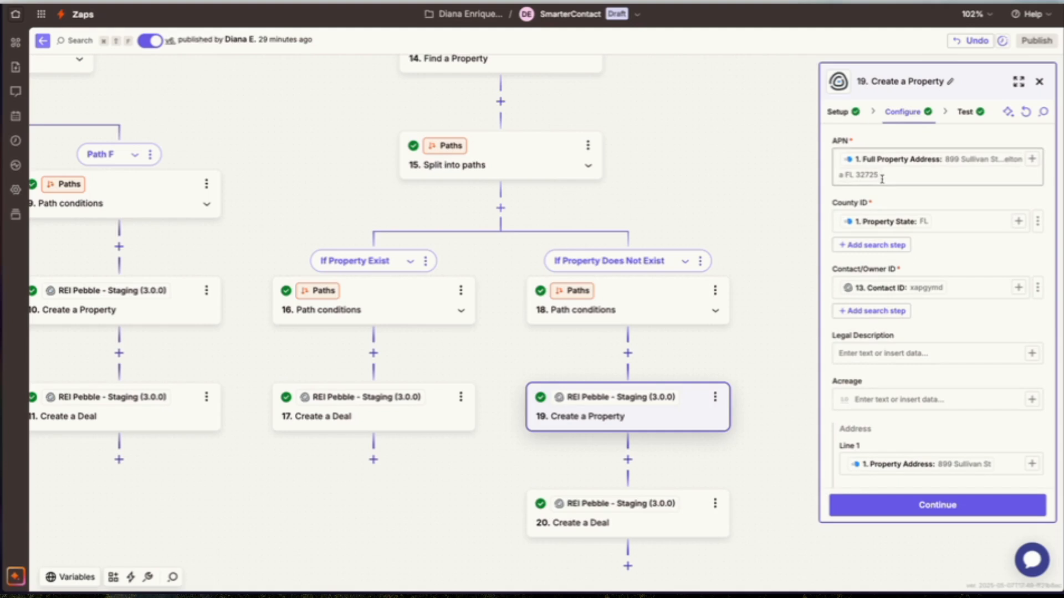
scroll(920, 293, down, 5)
scroll(920, 297, down, 7)
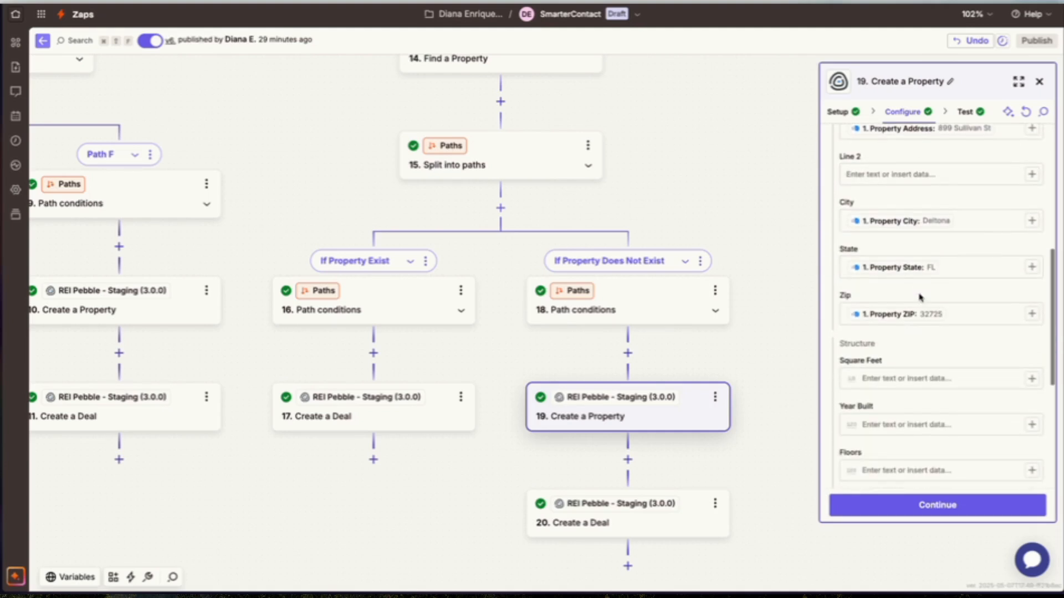
scroll(919, 294, up, 12)
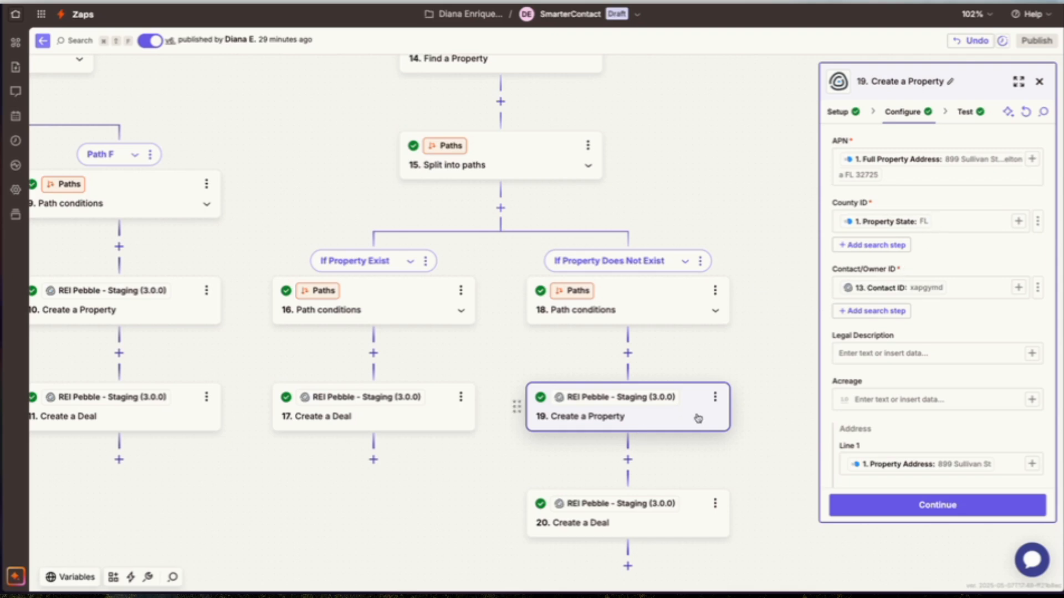
Open the following Create a Deal step and review its configuration, including title, board, stage, contact and property IDs.
scroll(696, 414, down, 2)
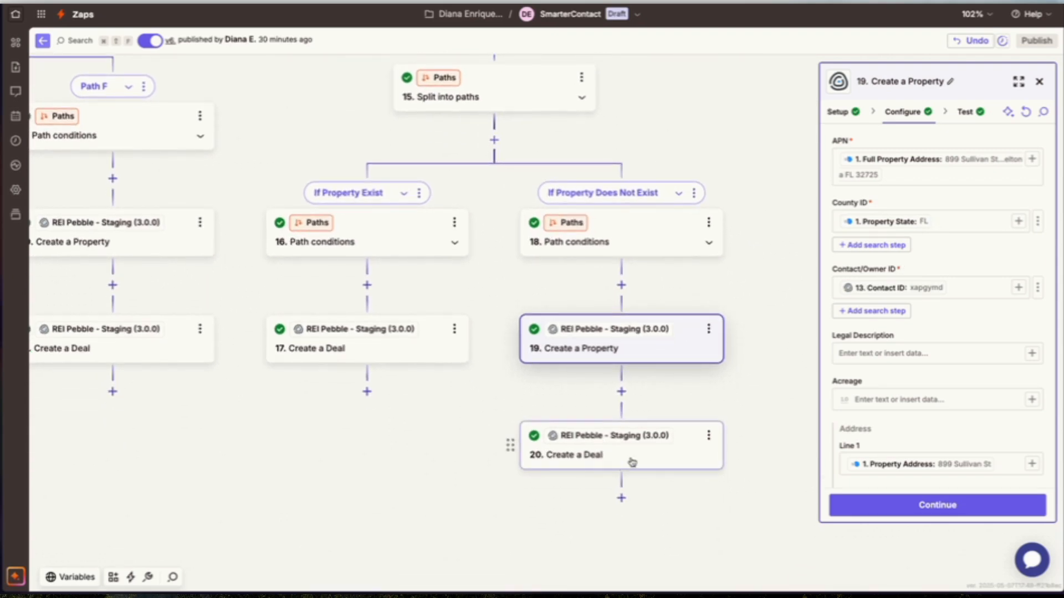
click(632, 462)
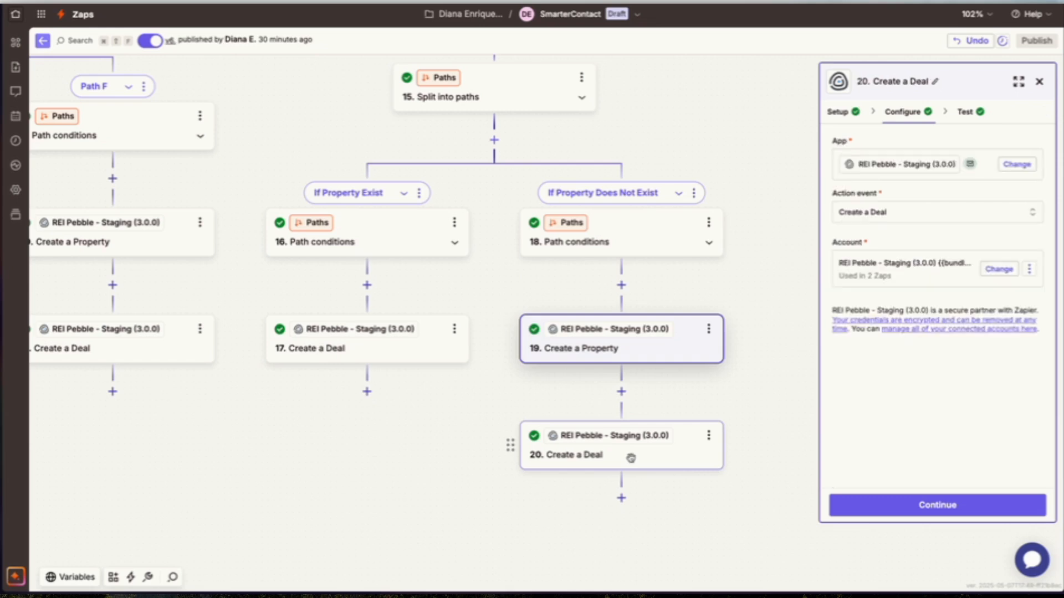
click(901, 115)
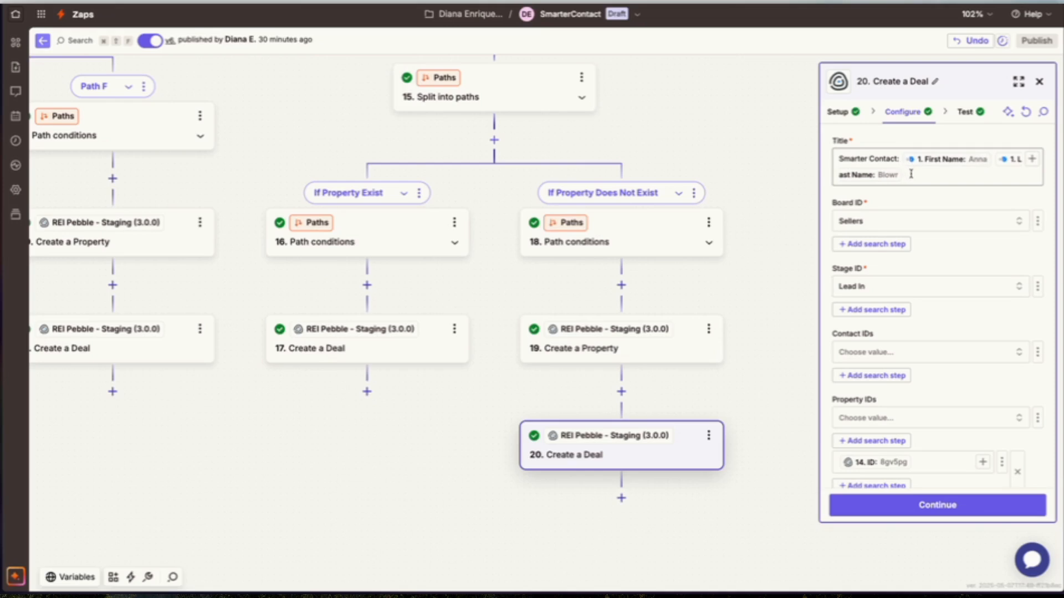
scroll(911, 174, down, 1)
scroll(859, 341, up, 1)
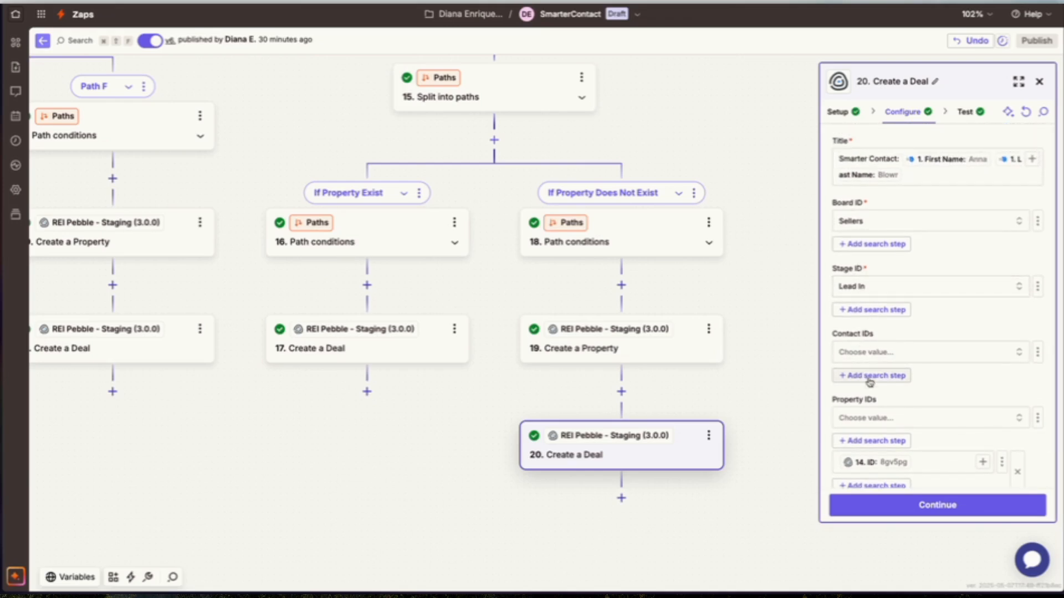
scroll(871, 378, down, 1)
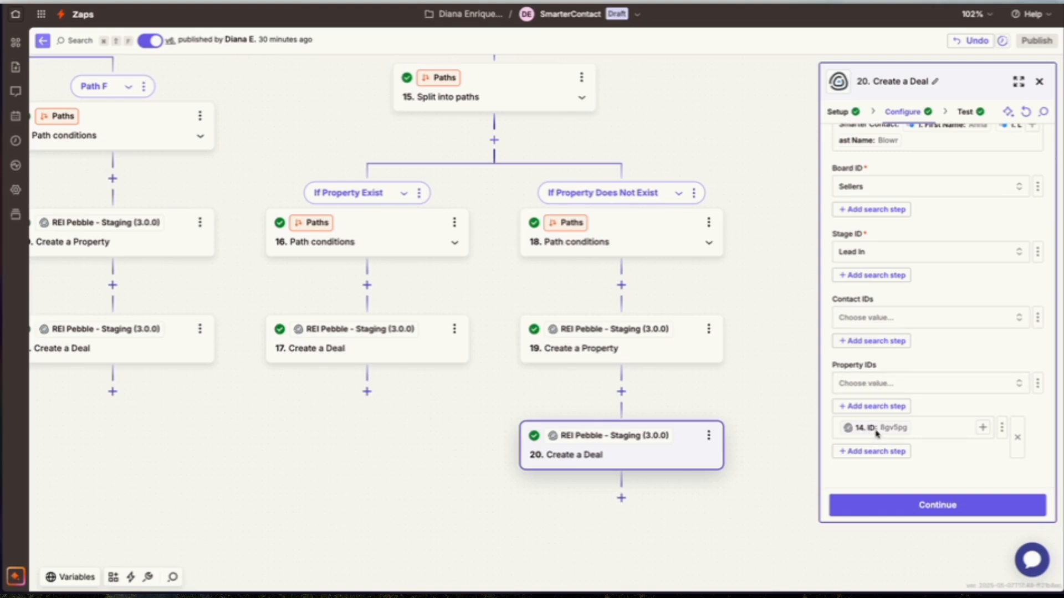
scroll(620, 421, up, 5)
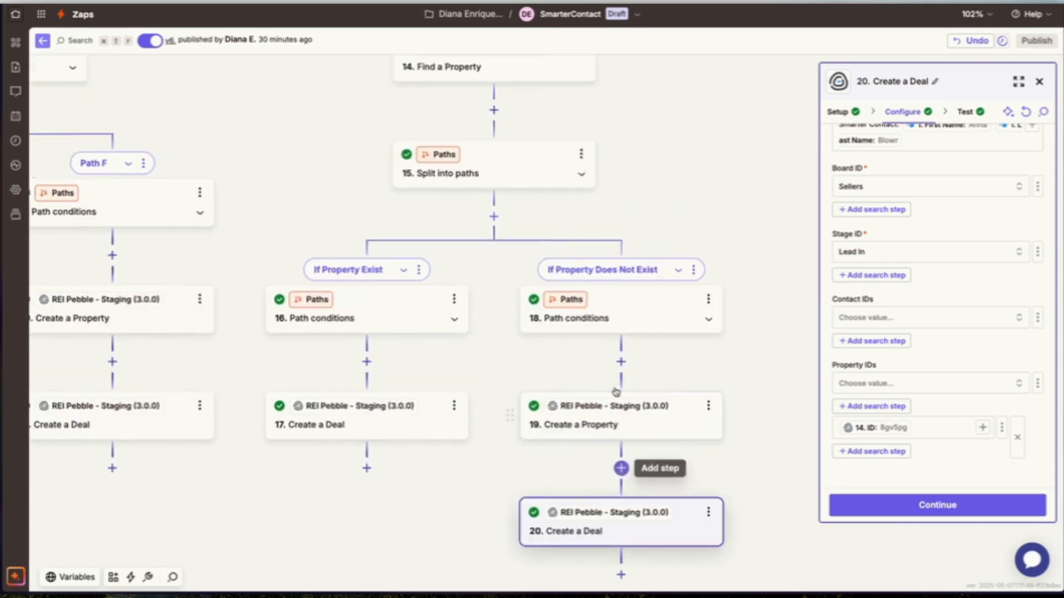
scroll(615, 388, up, 1)
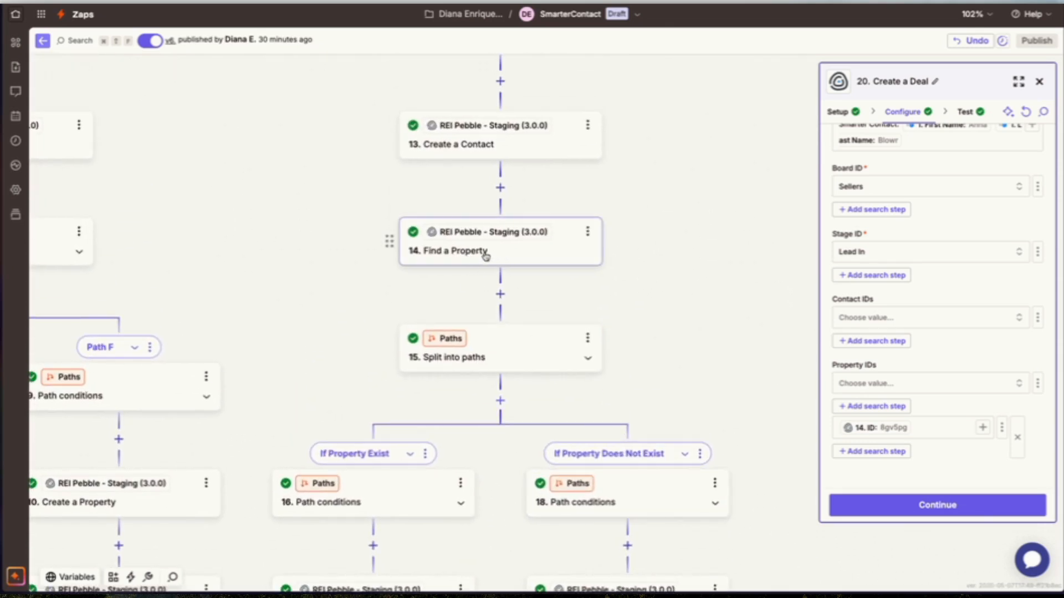
scroll(490, 246, down, 1)
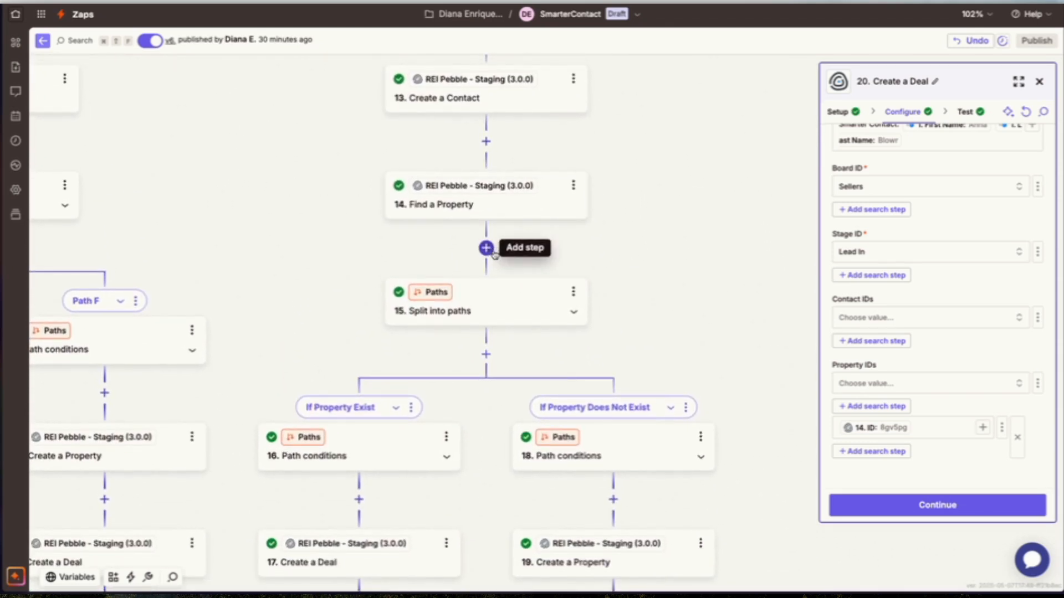
scroll(483, 236, down, 3)
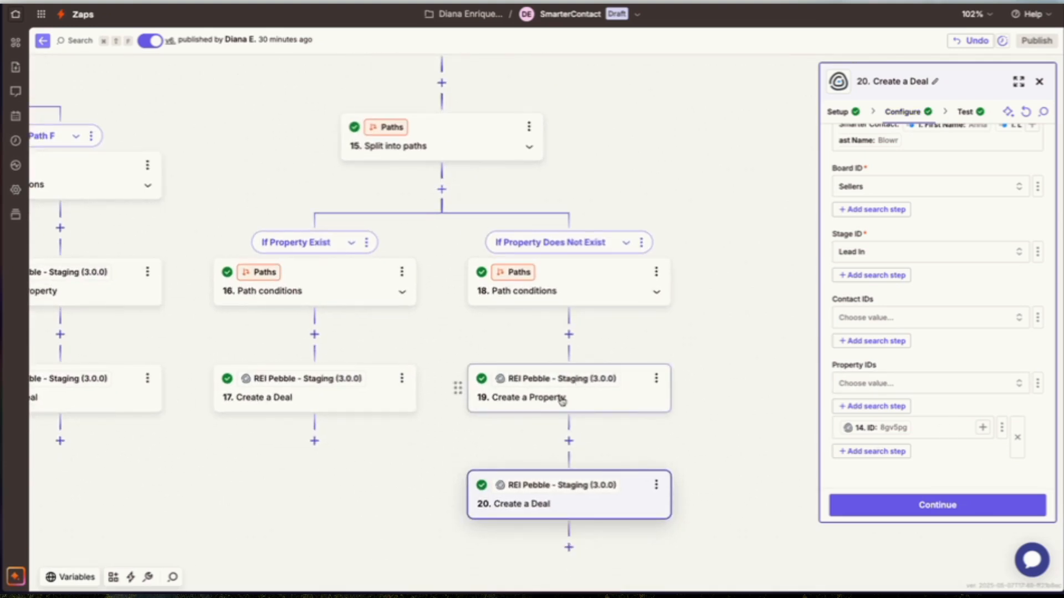
Replace the Property IDs mapping in Create a Deal with the ID output from step 19 Create a Property.
click(929, 426)
key(BackSpace)
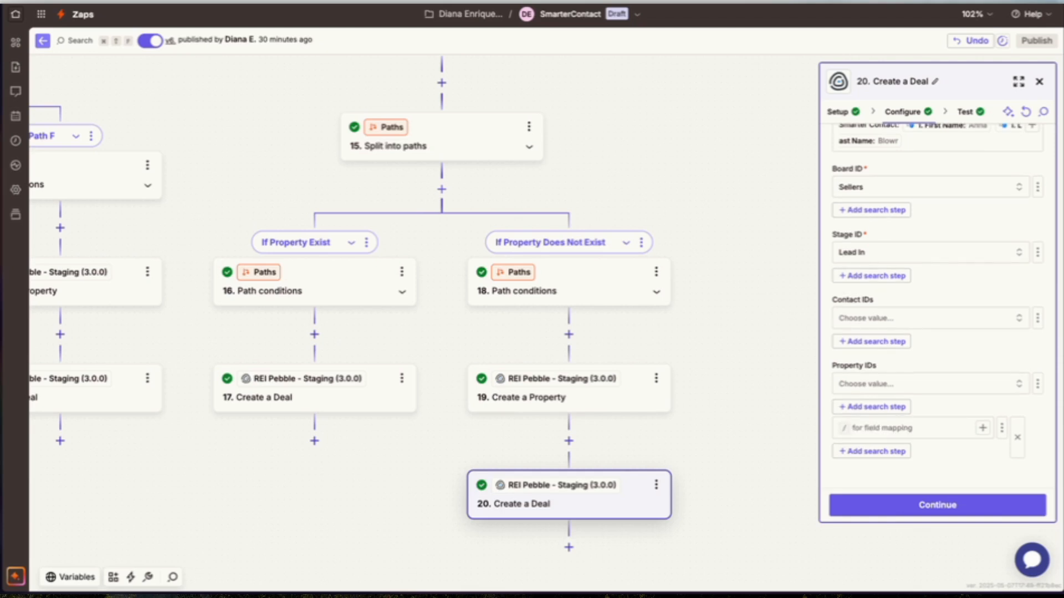
click(982, 430)
click(712, 547)
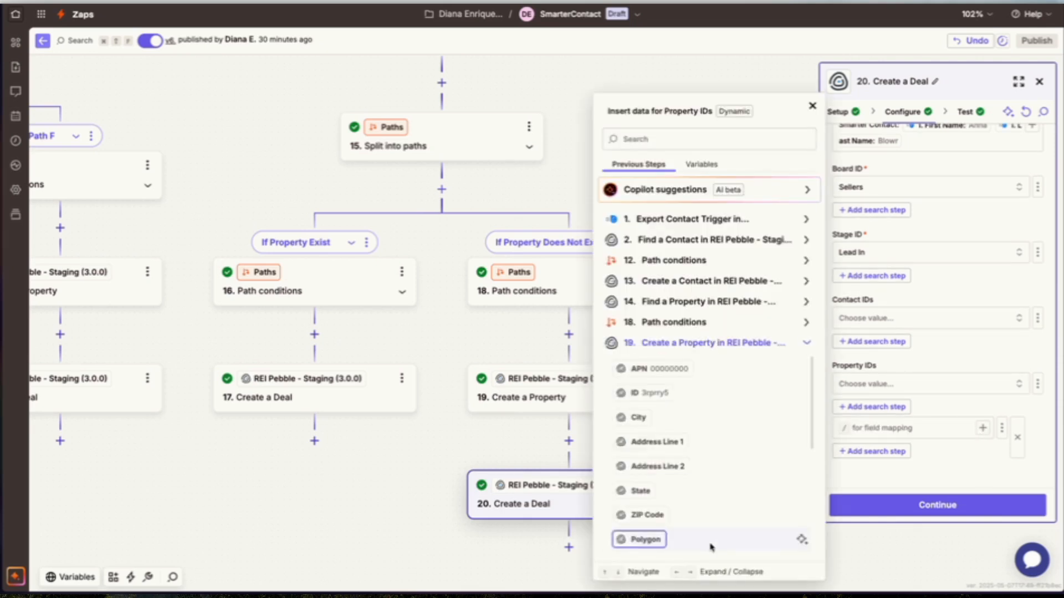
scroll(681, 425, down, 8)
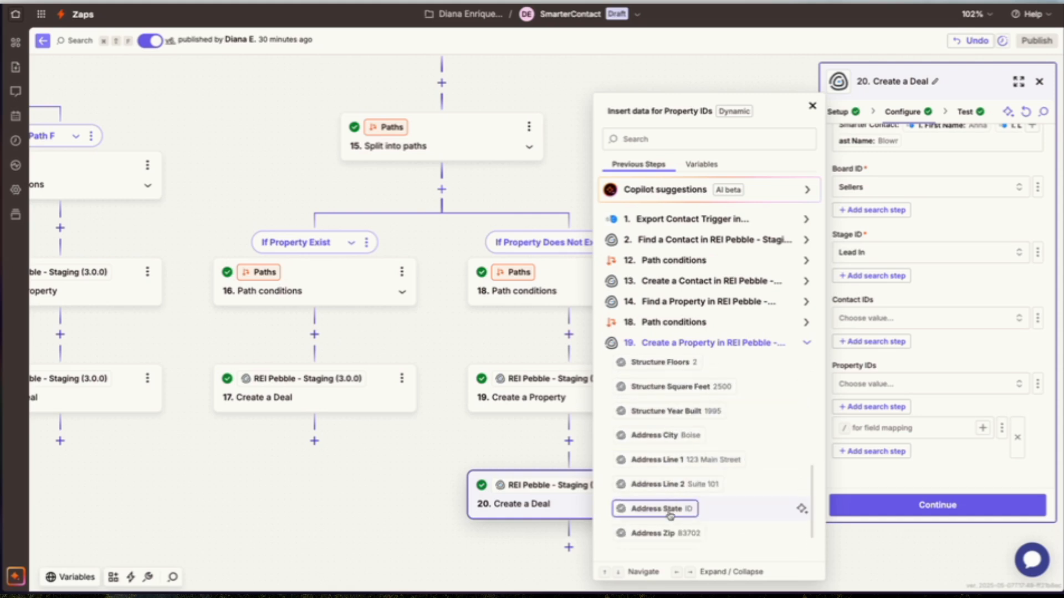
scroll(663, 516, down, 2)
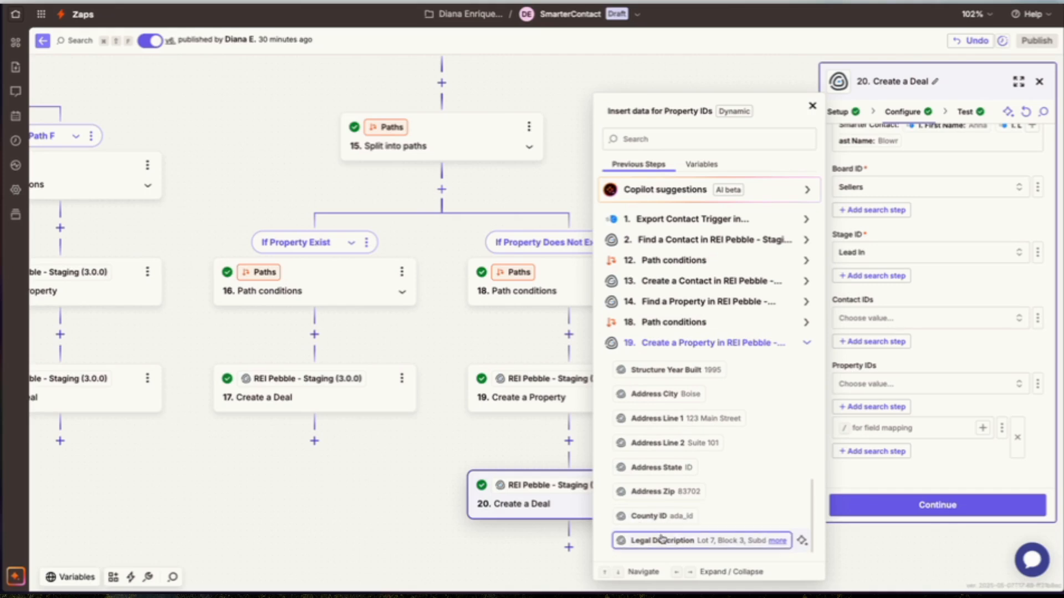
scroll(662, 481, up, 1)
scroll(662, 481, up, 5)
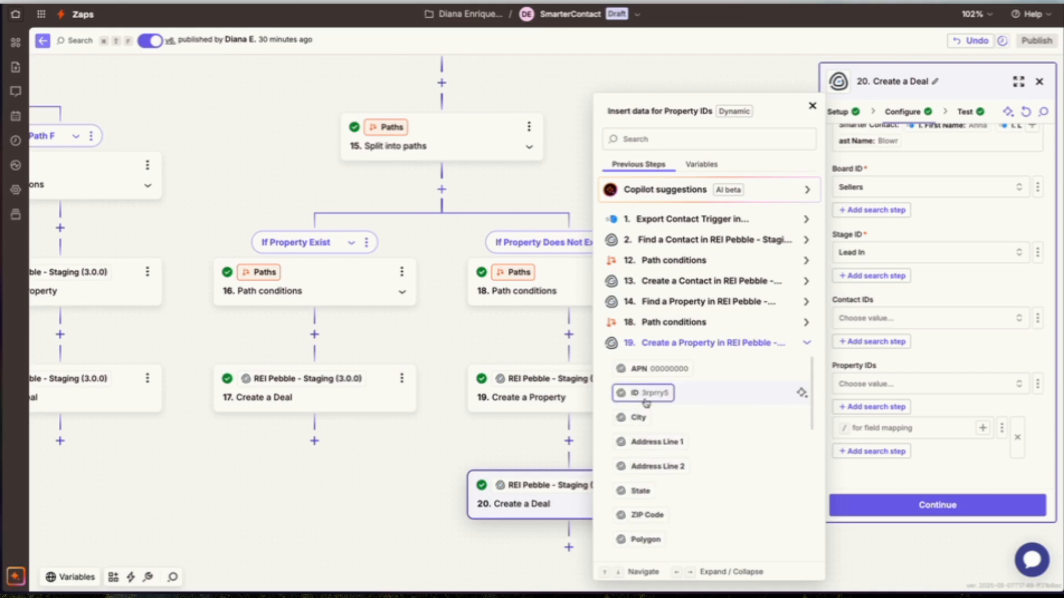
click(646, 392)
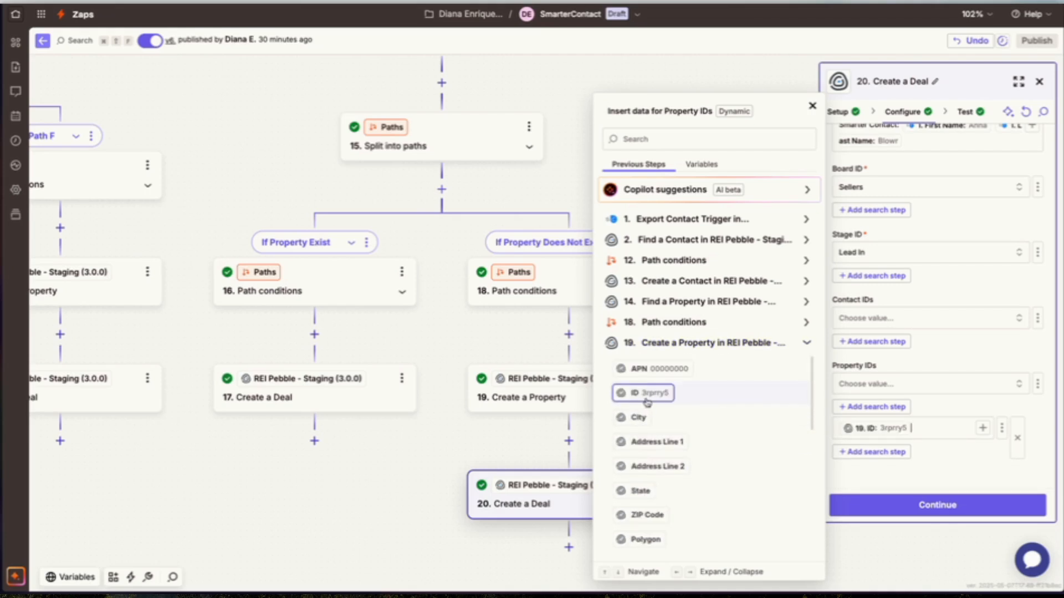
click(553, 451)
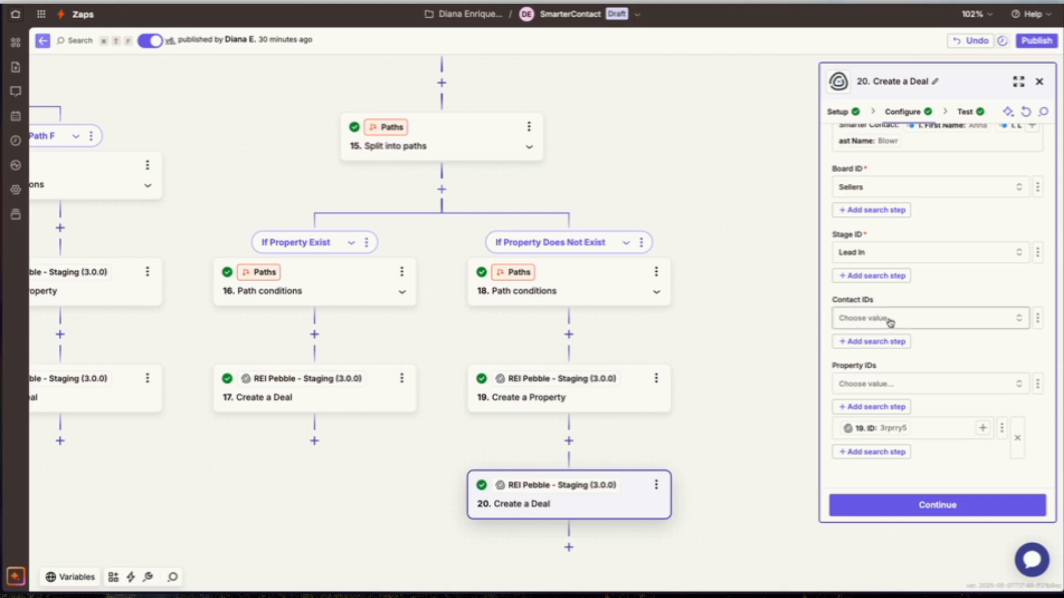
Switch the Contact IDs and Property IDs fields of Create a Deal to custom value entry.
scroll(731, 330, up, 5)
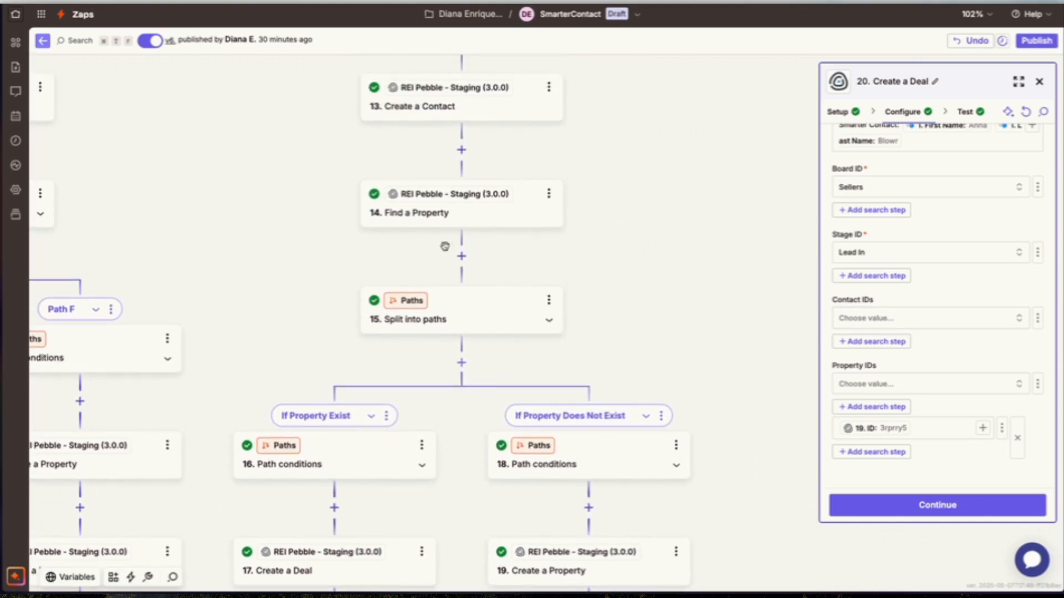
scroll(441, 238, up, 2)
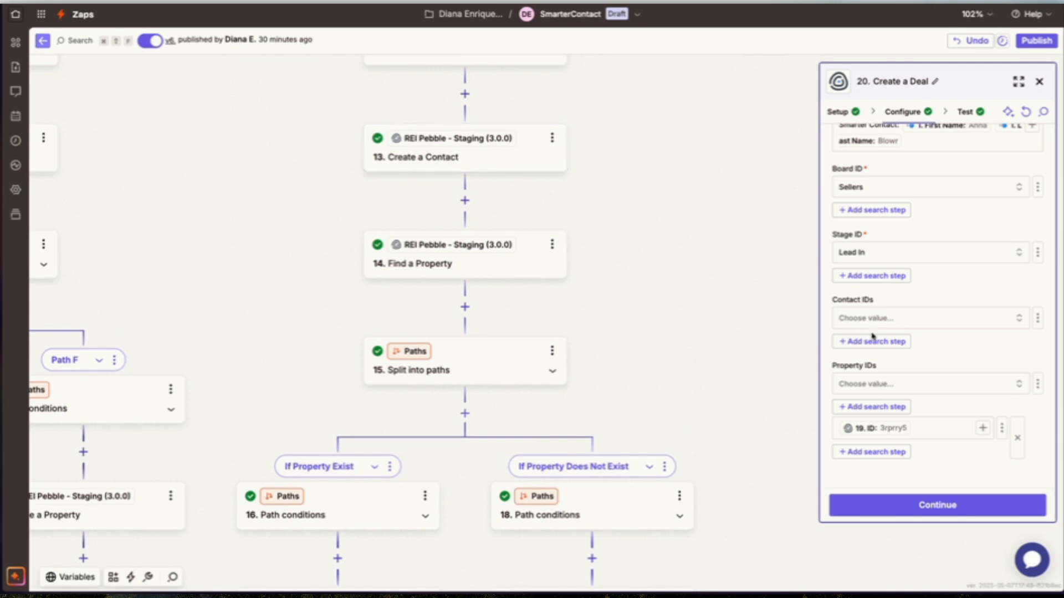
click(875, 385)
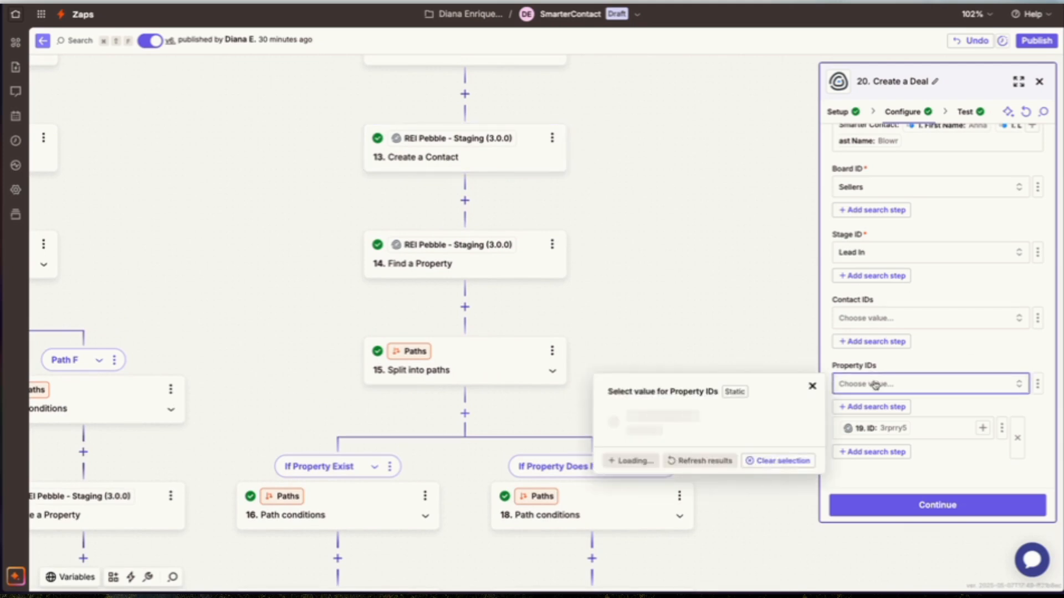
click(886, 319)
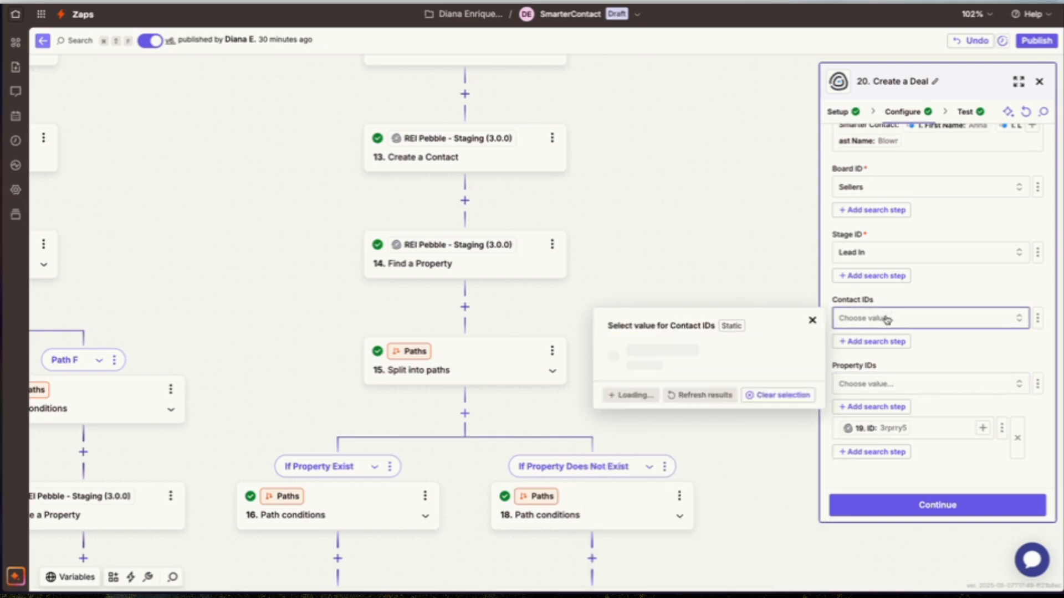
click(1034, 321)
click(972, 382)
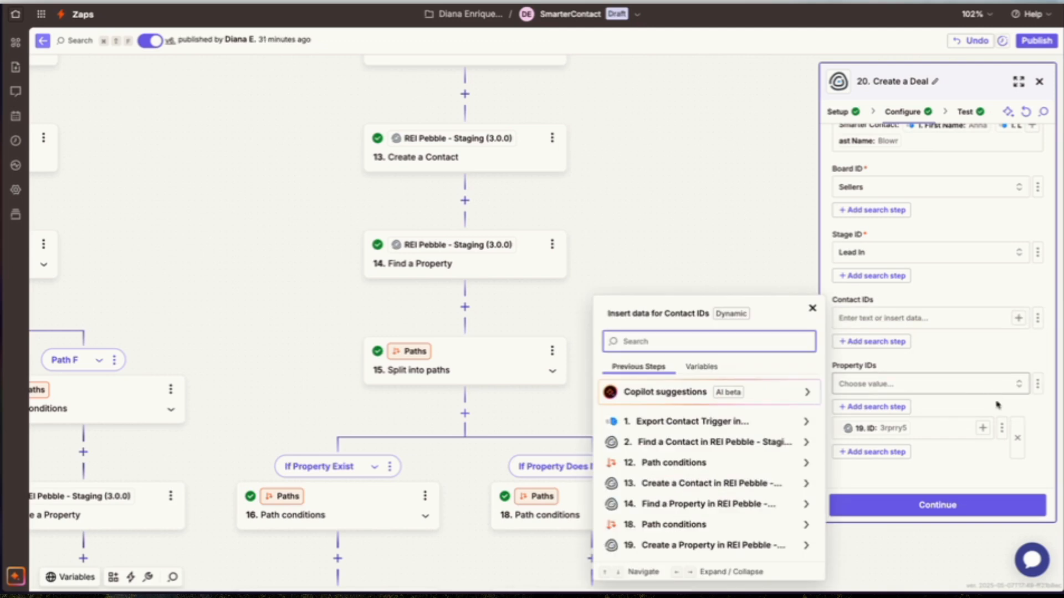
click(1037, 390)
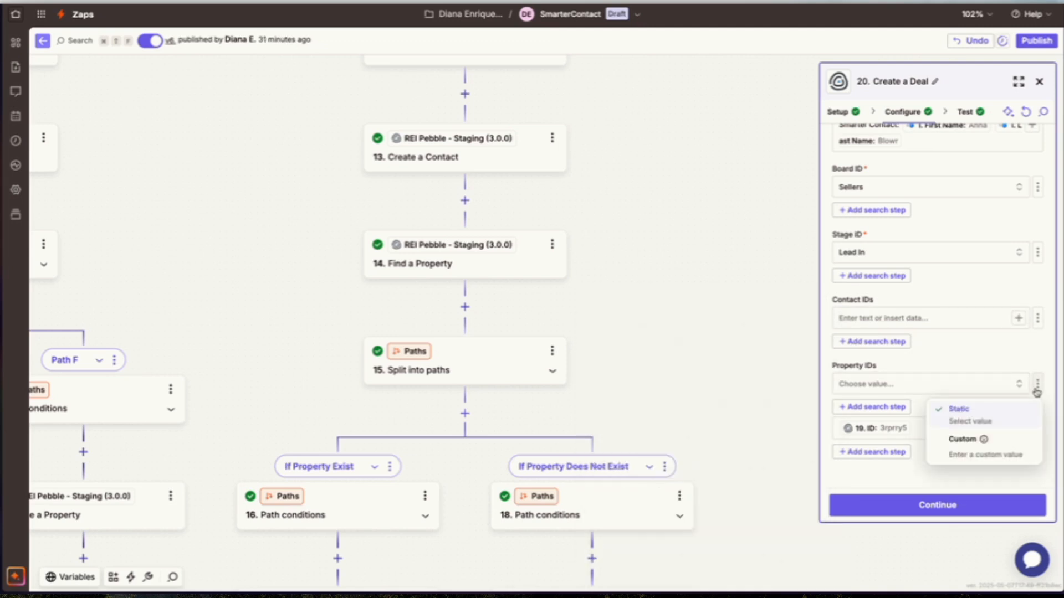
click(1006, 450)
click(1000, 431)
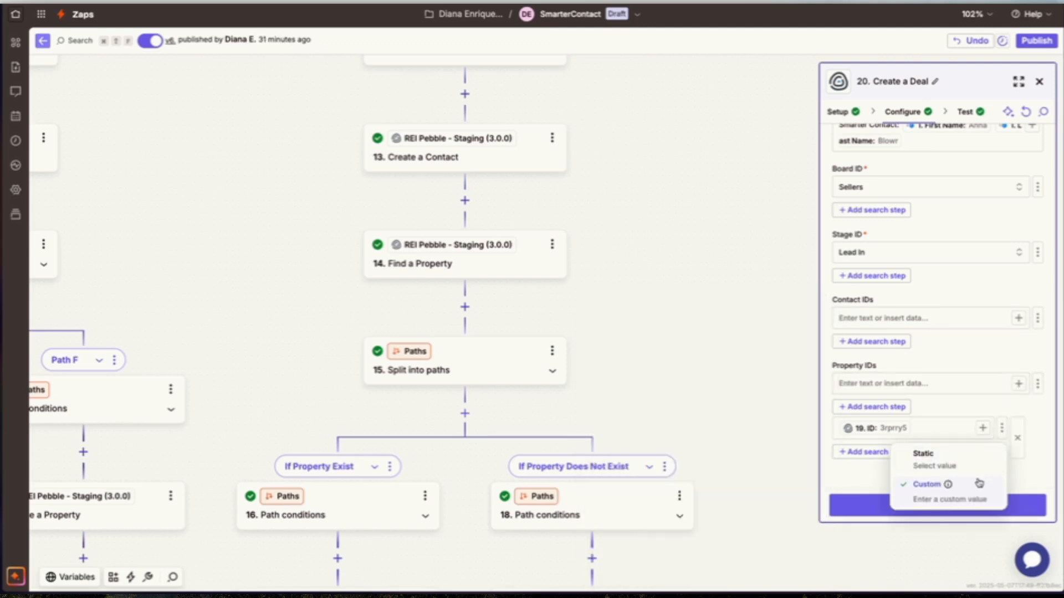
click(1033, 421)
Map the Contact IDs field to the Contact ID output of step 13 Create a Contact.
click(880, 311)
click(1018, 317)
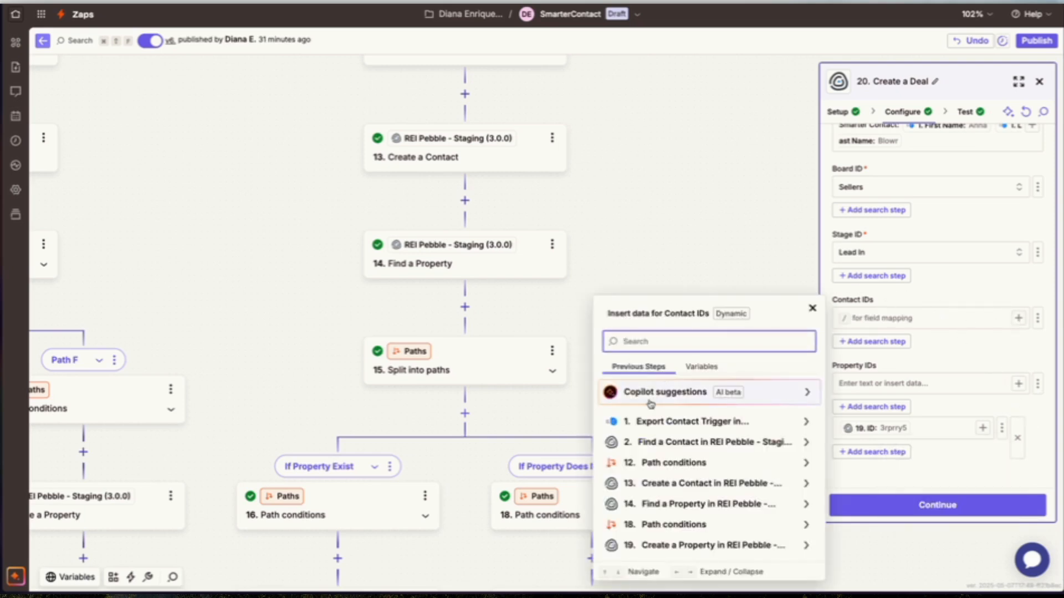
click(657, 485)
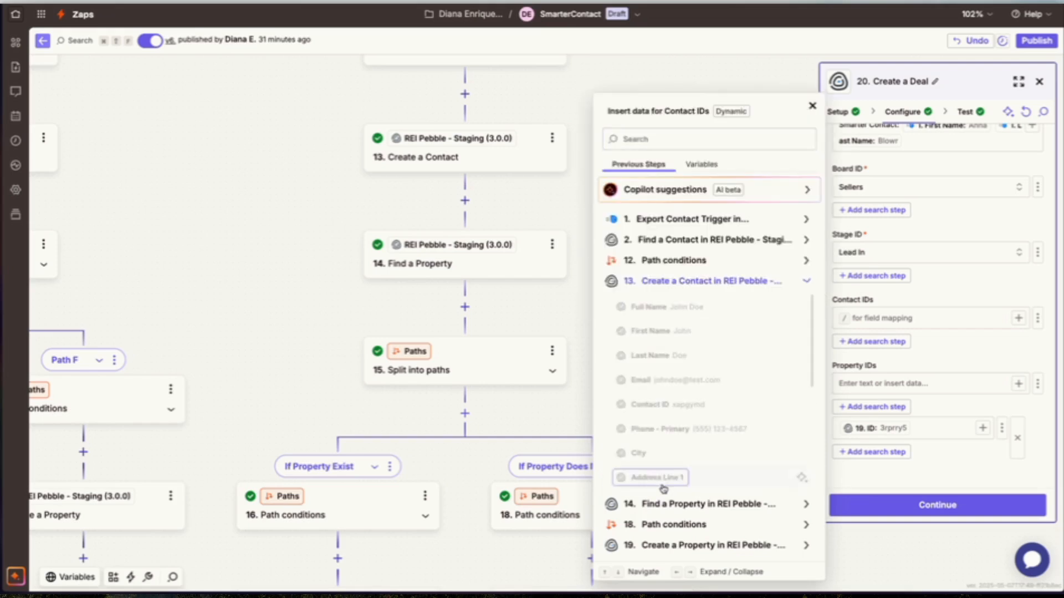
click(665, 406)
click(570, 326)
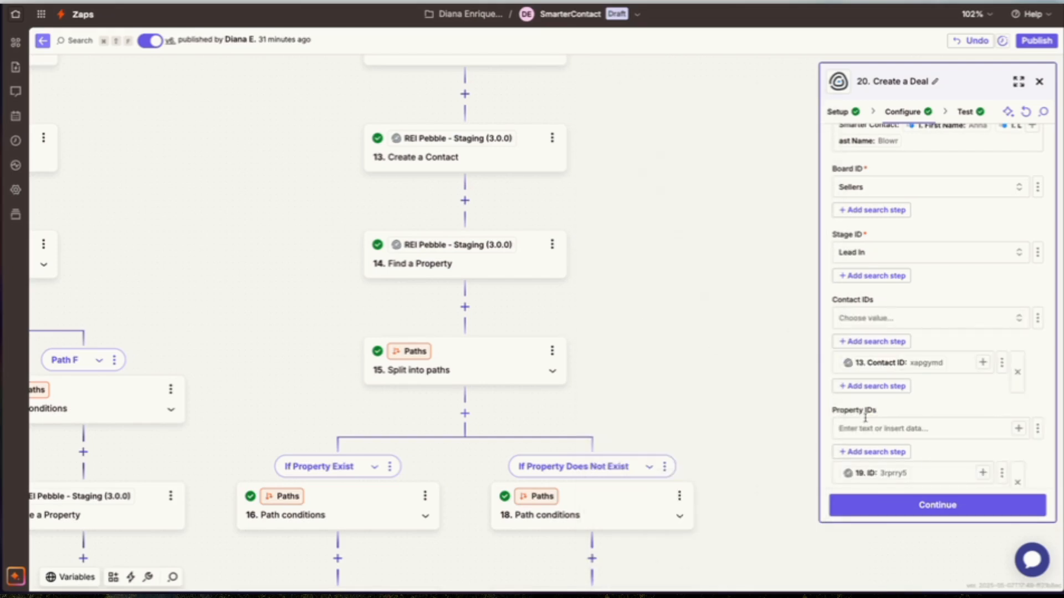
Continue from the Create a Deal step and publish the updated Zap.
click(935, 503)
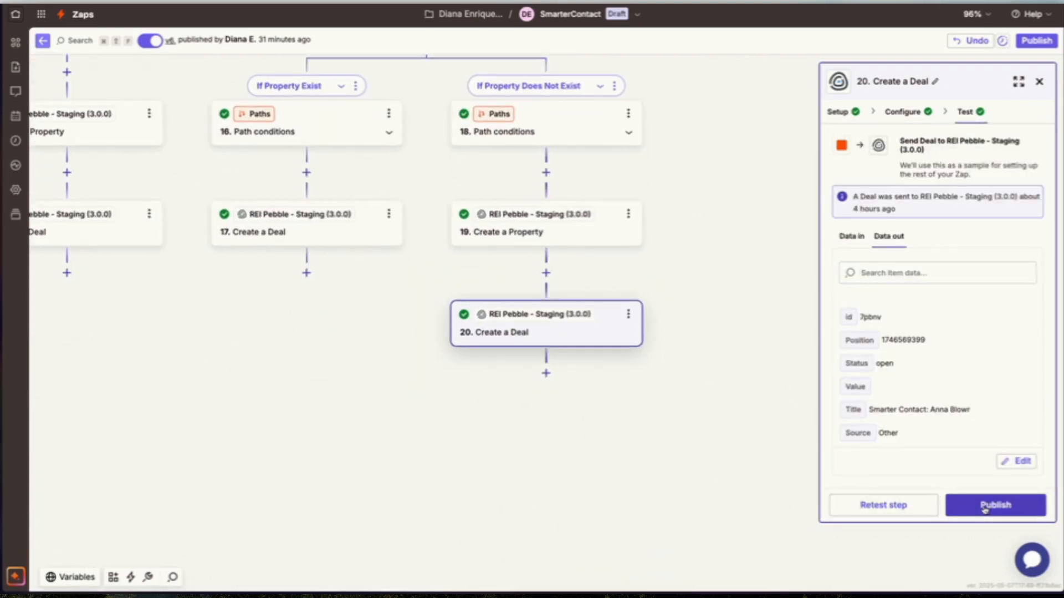
click(986, 505)
click(724, 357)
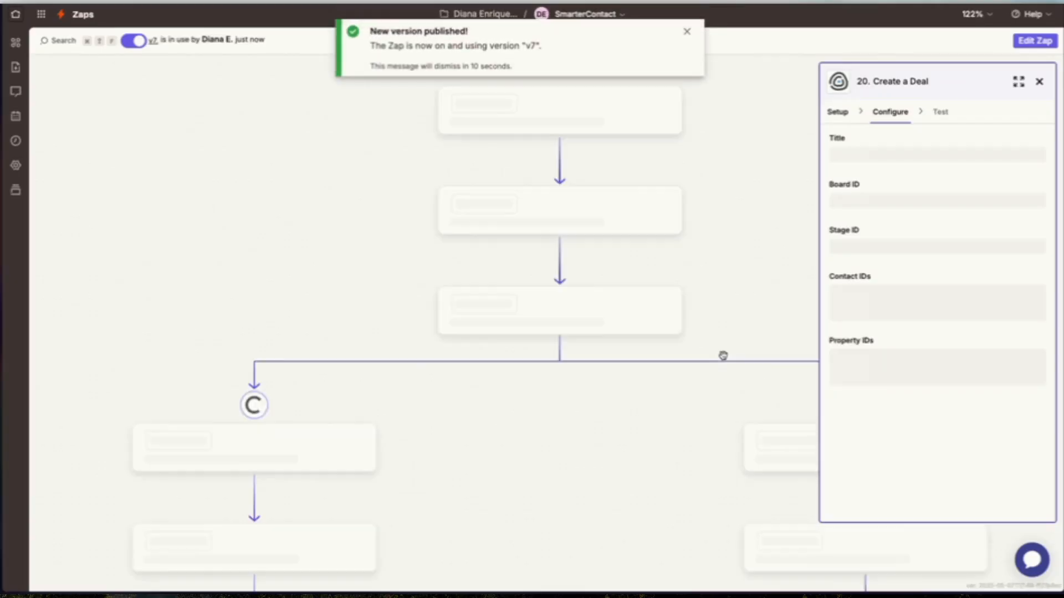
scroll(776, 316, down, 10)
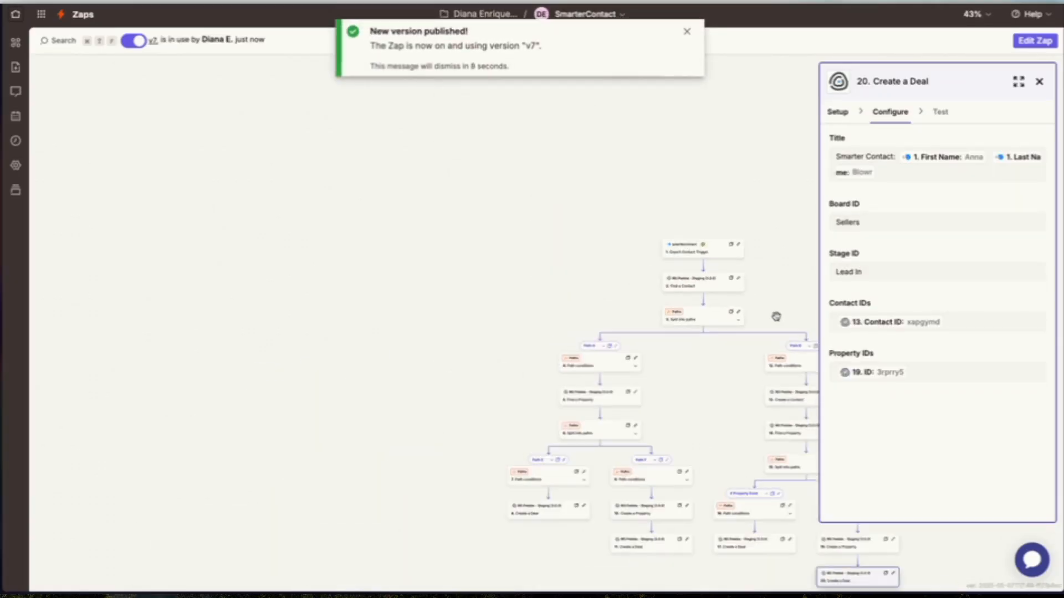
scroll(777, 321, down, 1)
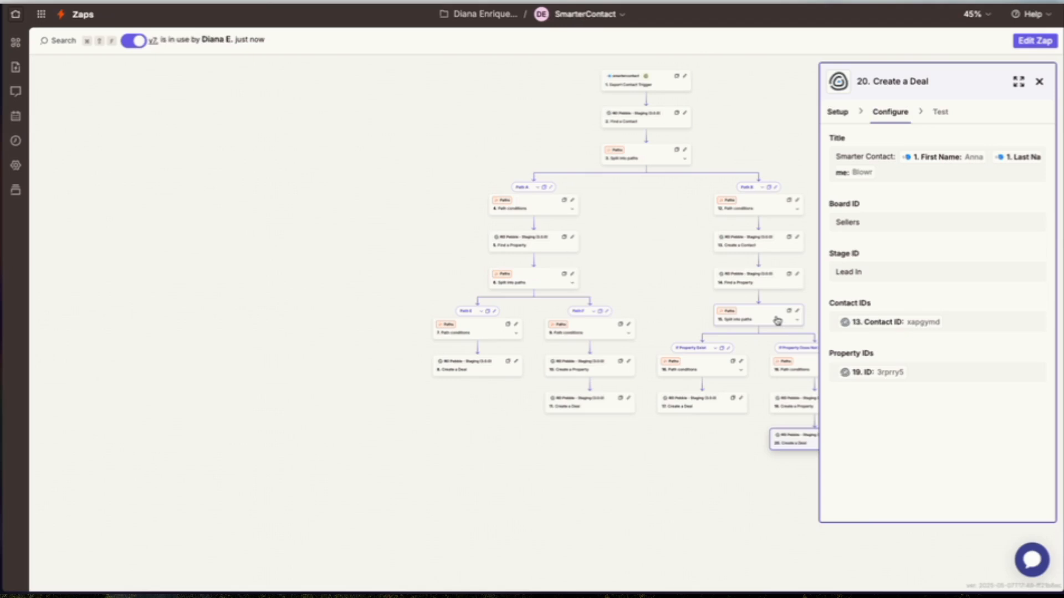
Switch to SmarterContact and open its API settings to check the Push to Pebble Zapier integration.
mouse_move(8, 182)
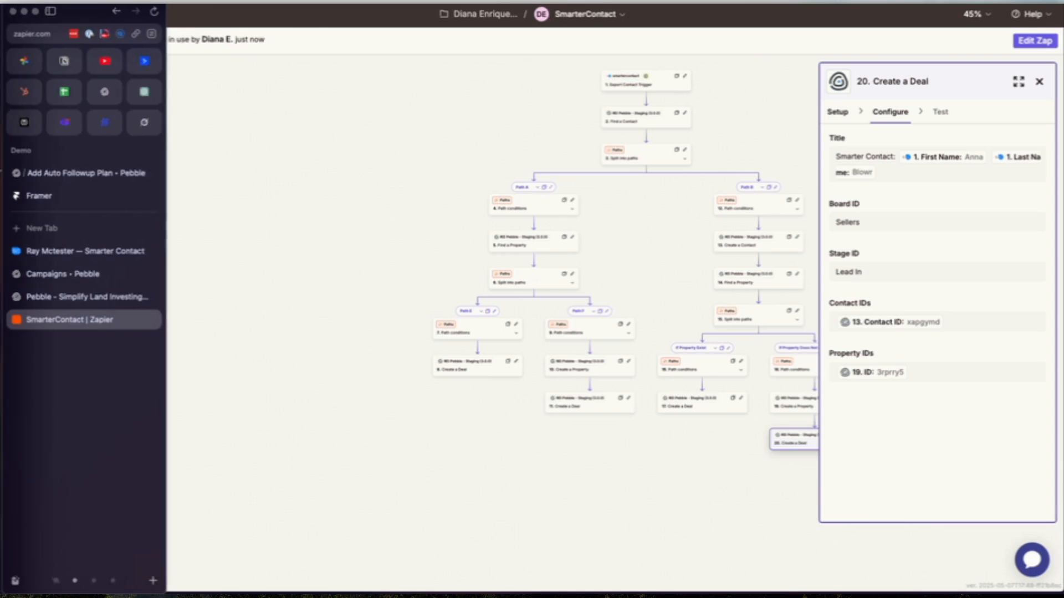
click(71, 251)
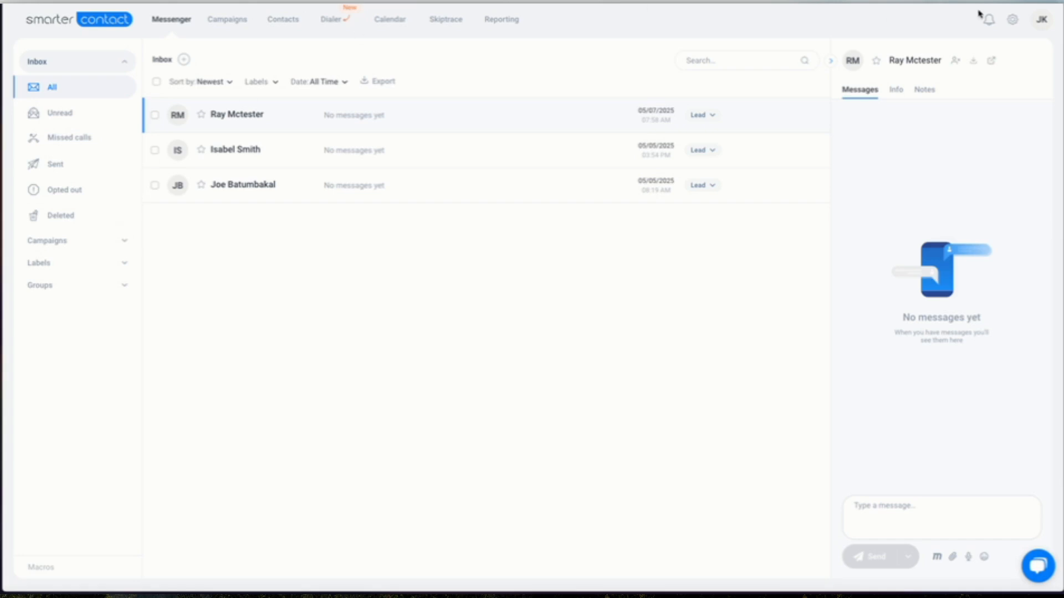
click(1013, 20)
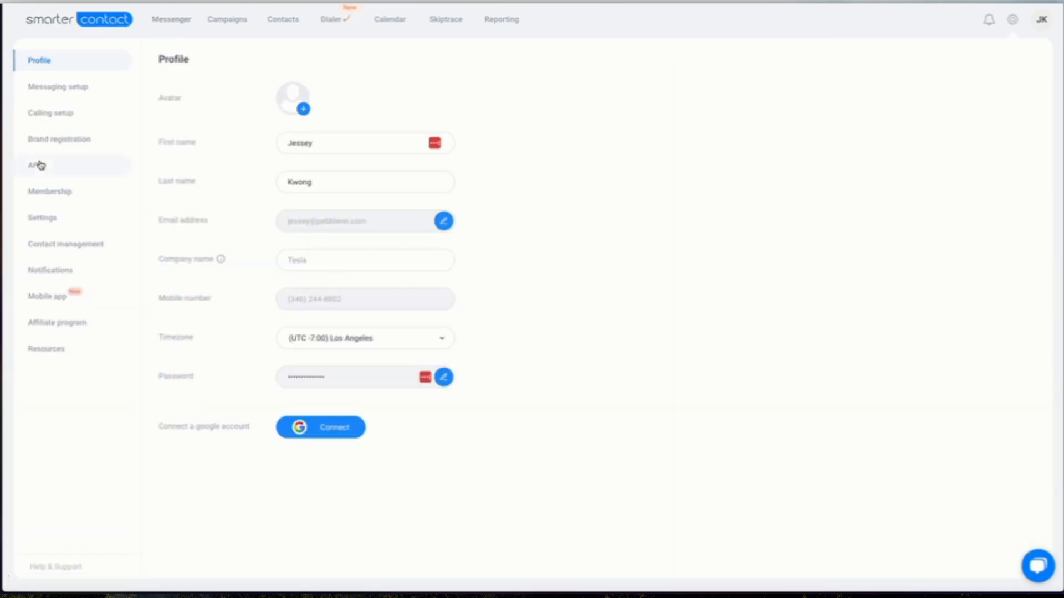
click(38, 166)
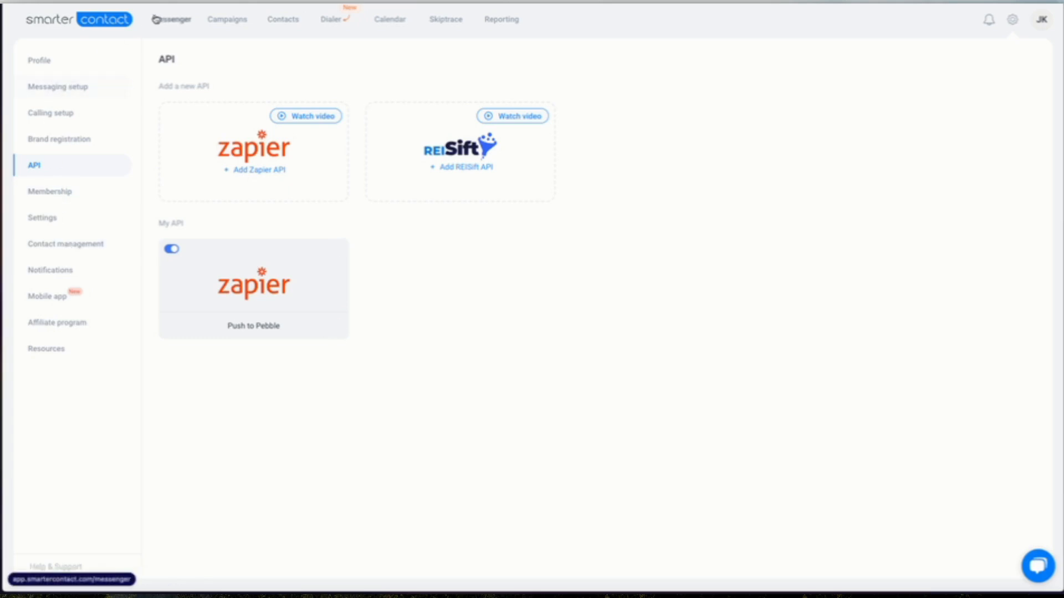
click(171, 19)
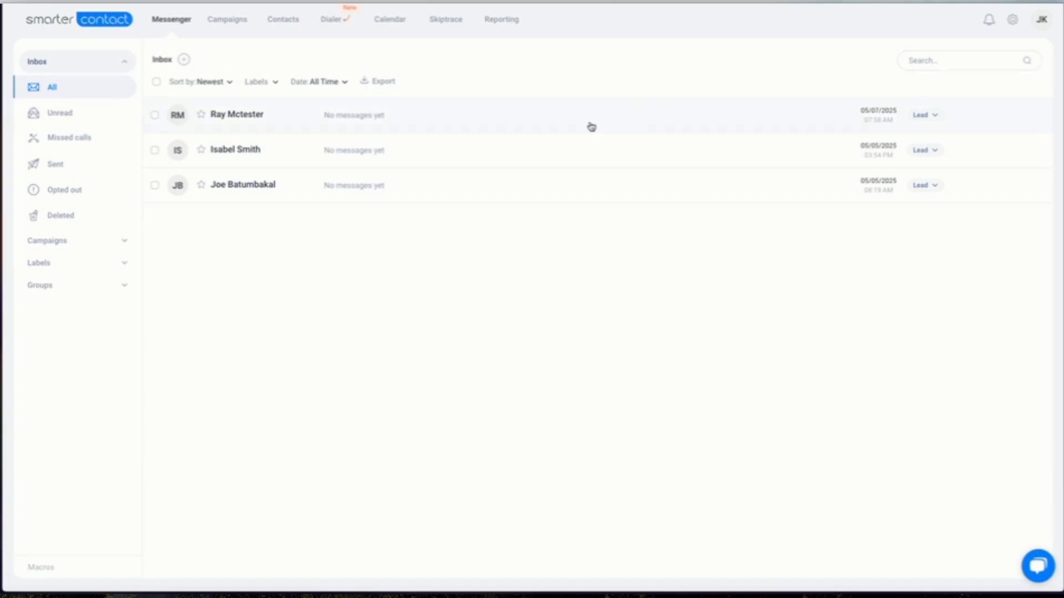
Select the top contact in the Messenger inbox and export it with Push to Pebble.
click(589, 125)
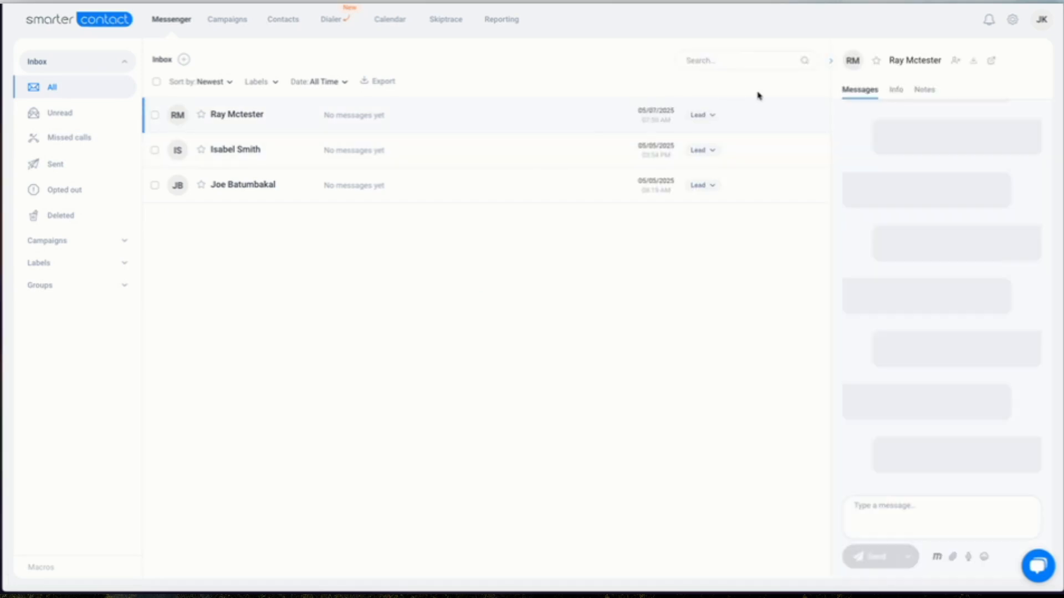
click(973, 62)
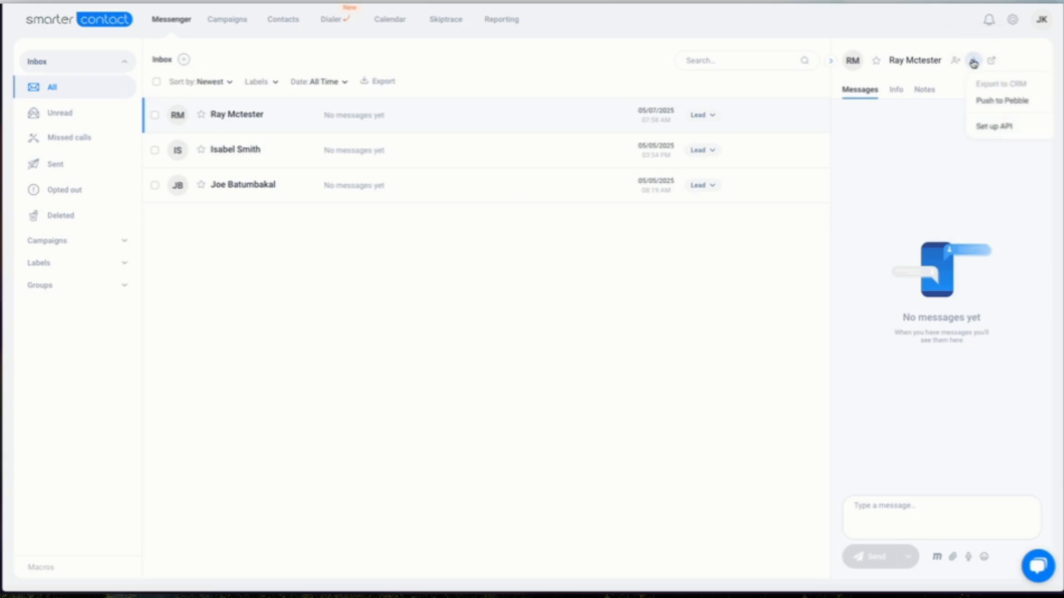
click(992, 105)
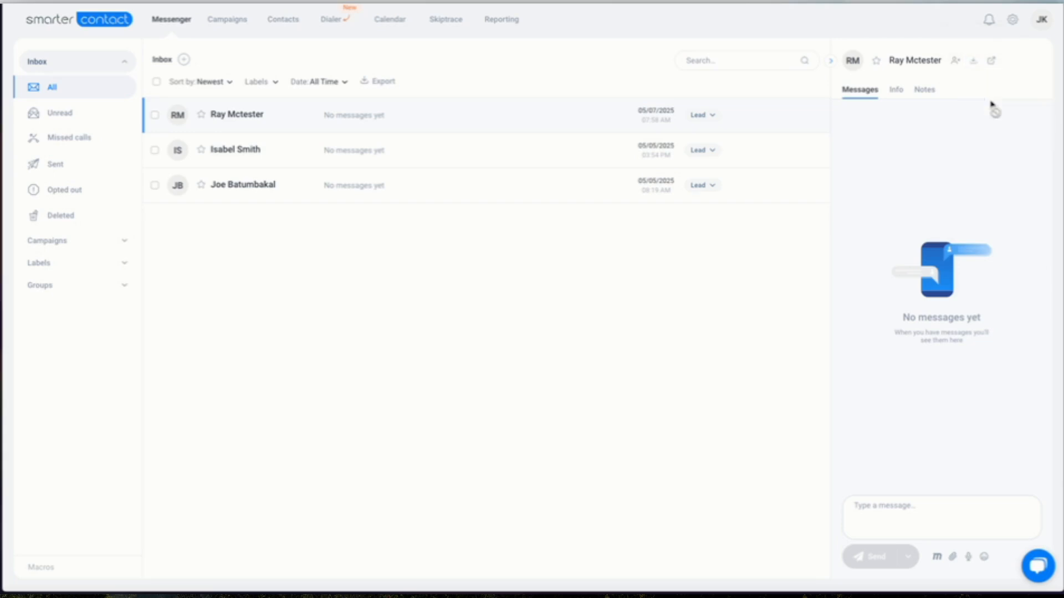
Switch to Pebble and open the Sellers deal board to look for the pushed contact's deal.
mouse_move(1, 255)
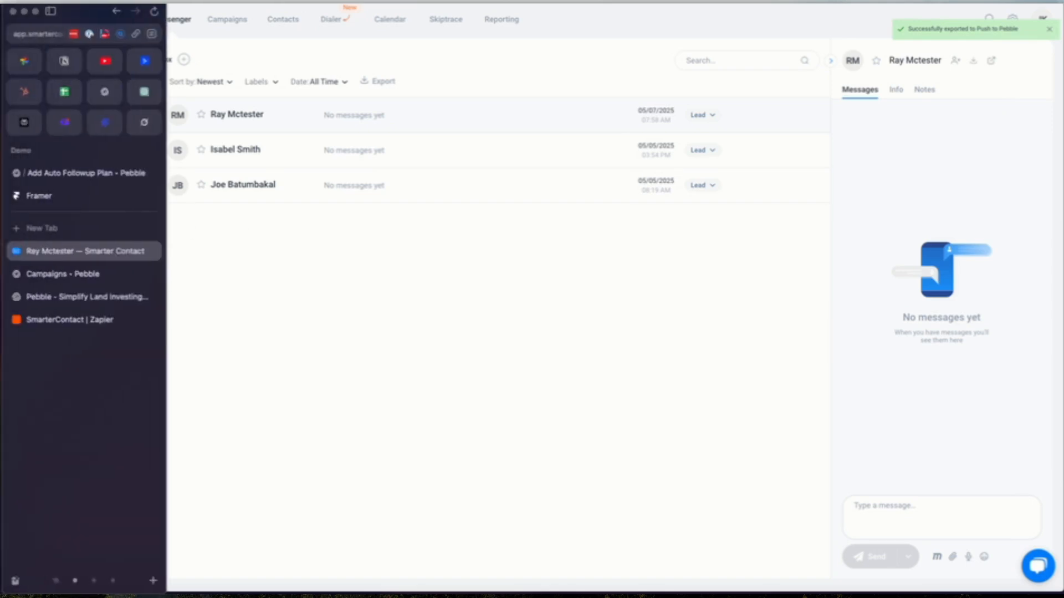
click(103, 295)
click(87, 275)
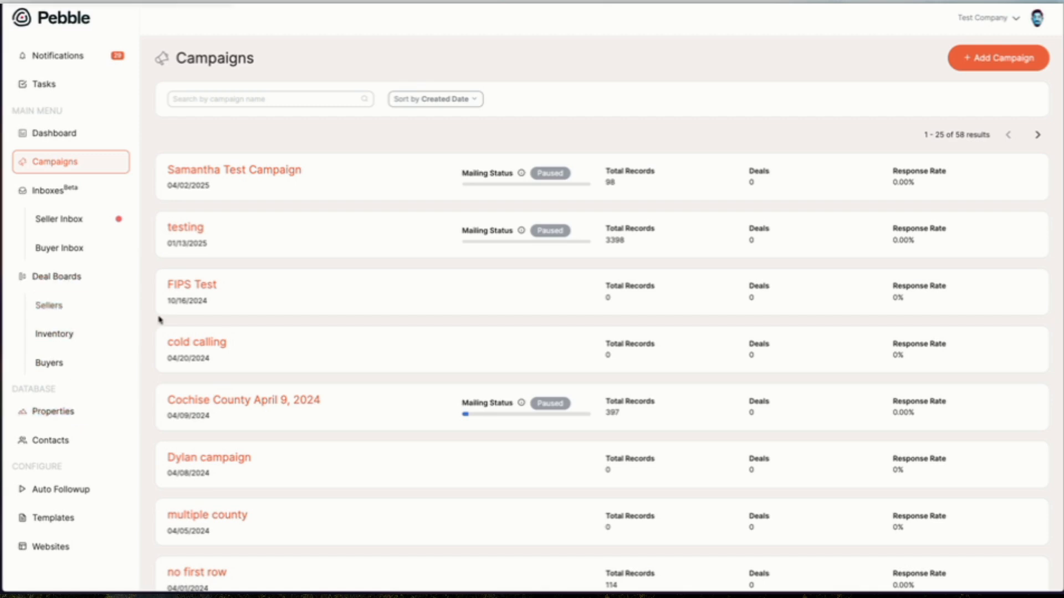
scroll(166, 321, down, 2)
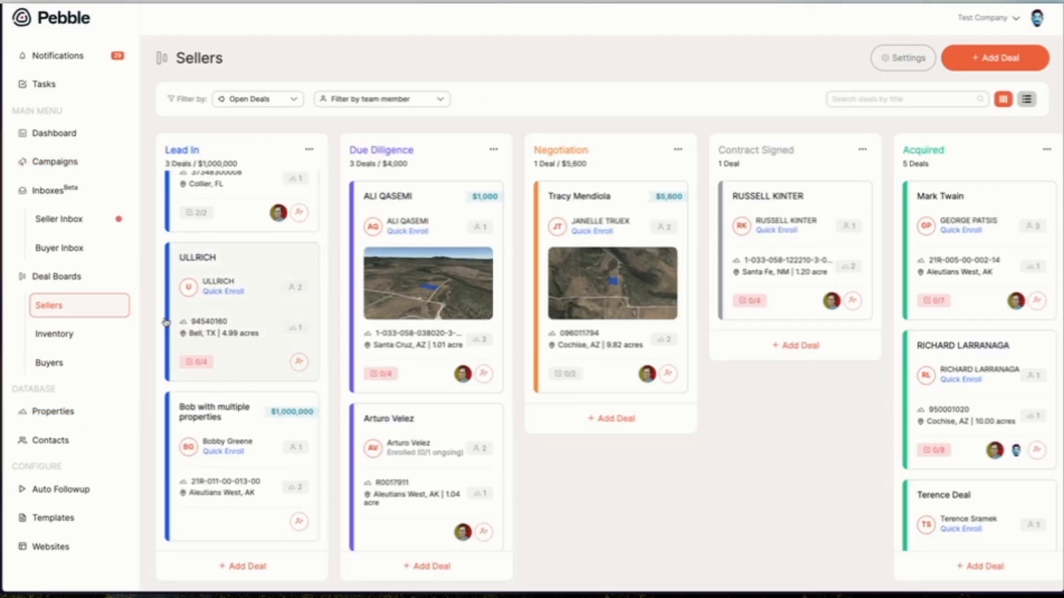
scroll(166, 321, up, 2)
scroll(194, 388, down, 2)
scroll(237, 444, up, 2)
scroll(237, 443, down, 2)
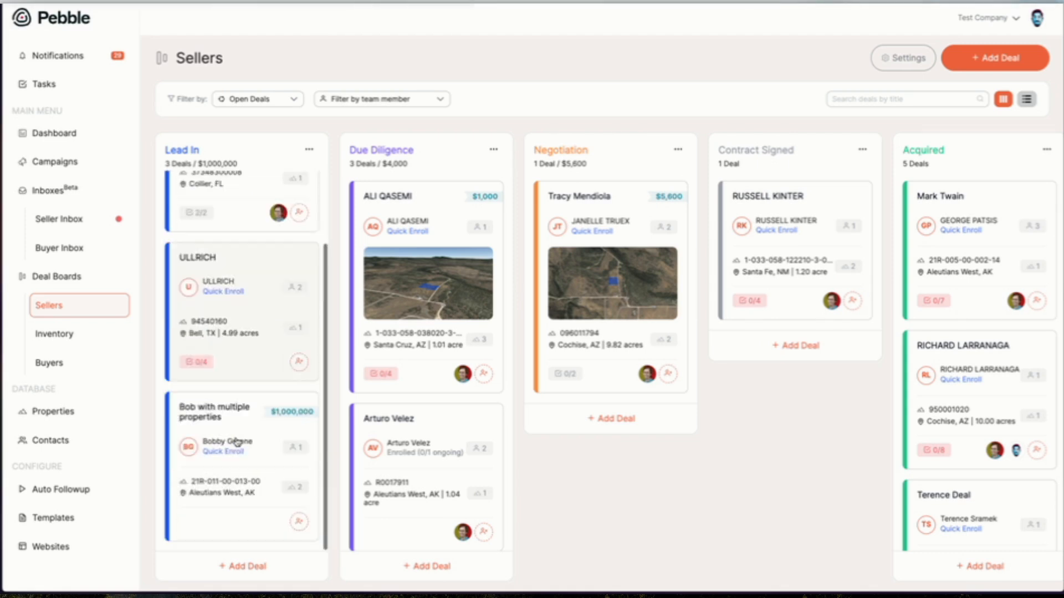
Return to Zapier and review the latest SmarterContact Zap run to see which paths and steps ran.
mouse_move(1, 292)
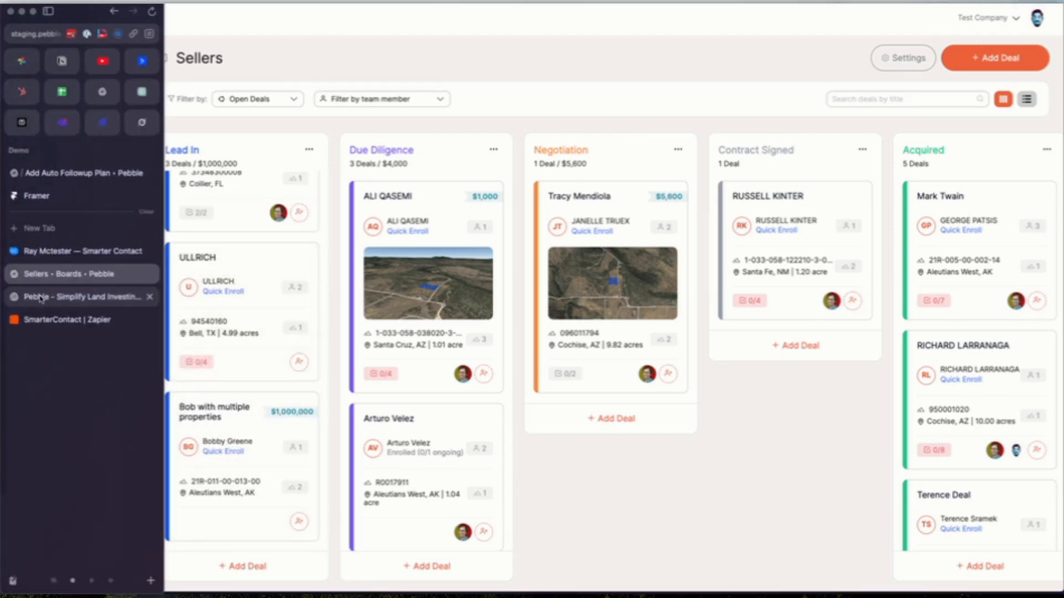
click(62, 319)
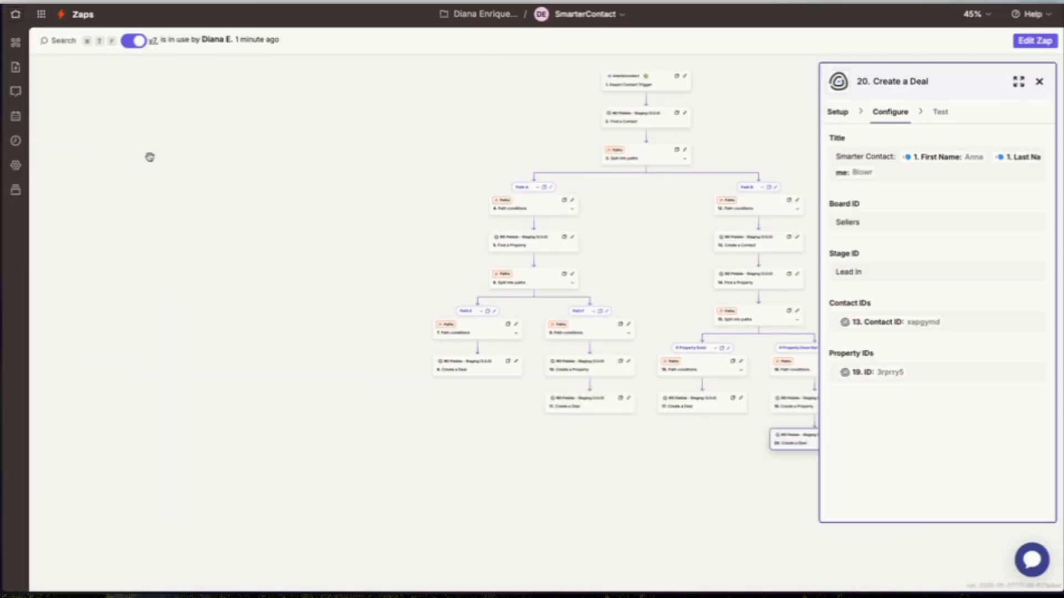
click(14, 141)
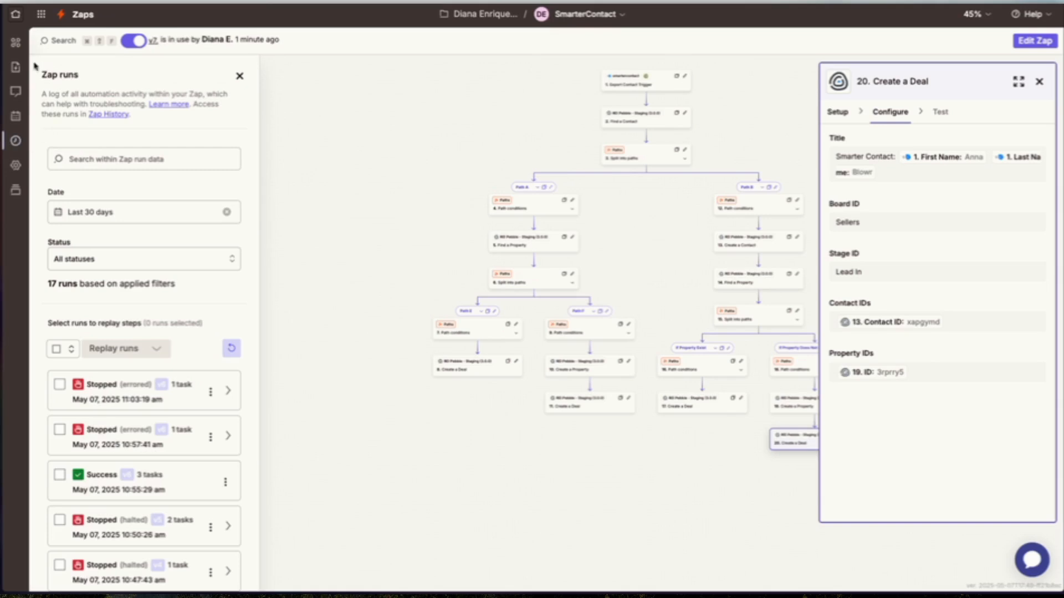
click(16, 14)
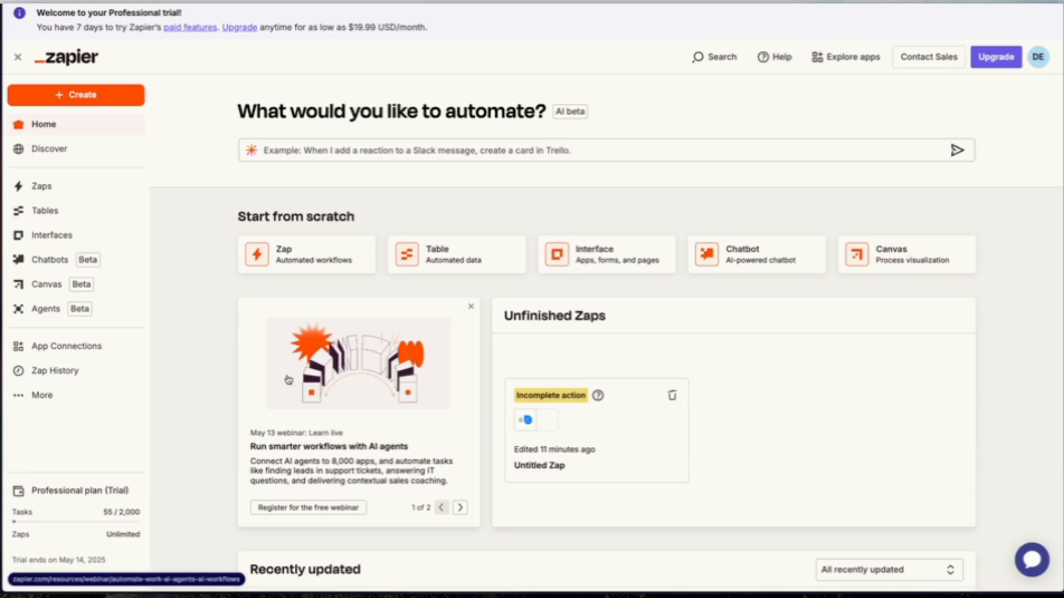
scroll(289, 453, down, 7)
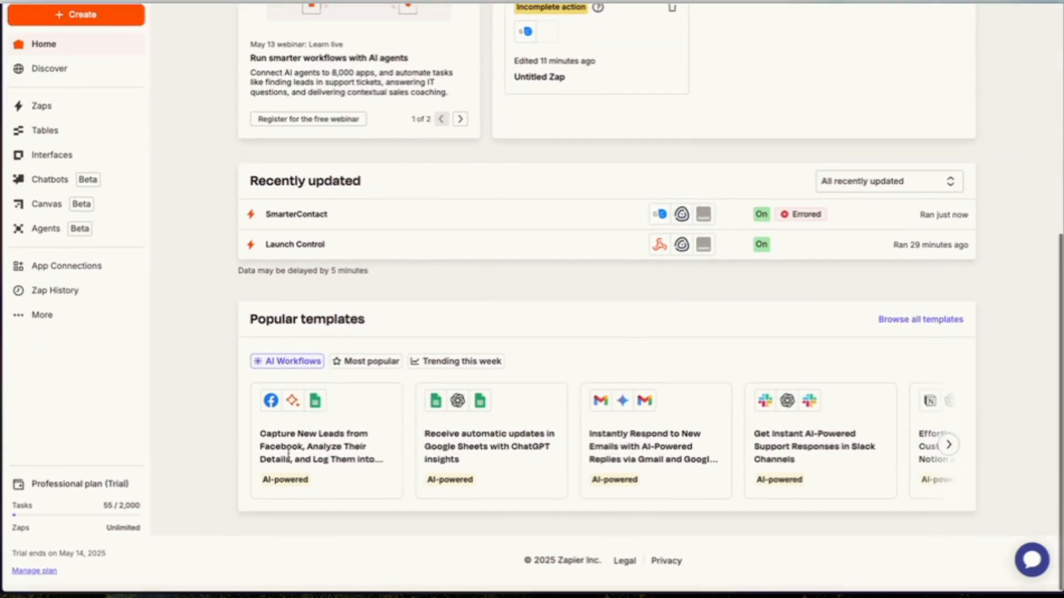
scroll(288, 453, up, 4)
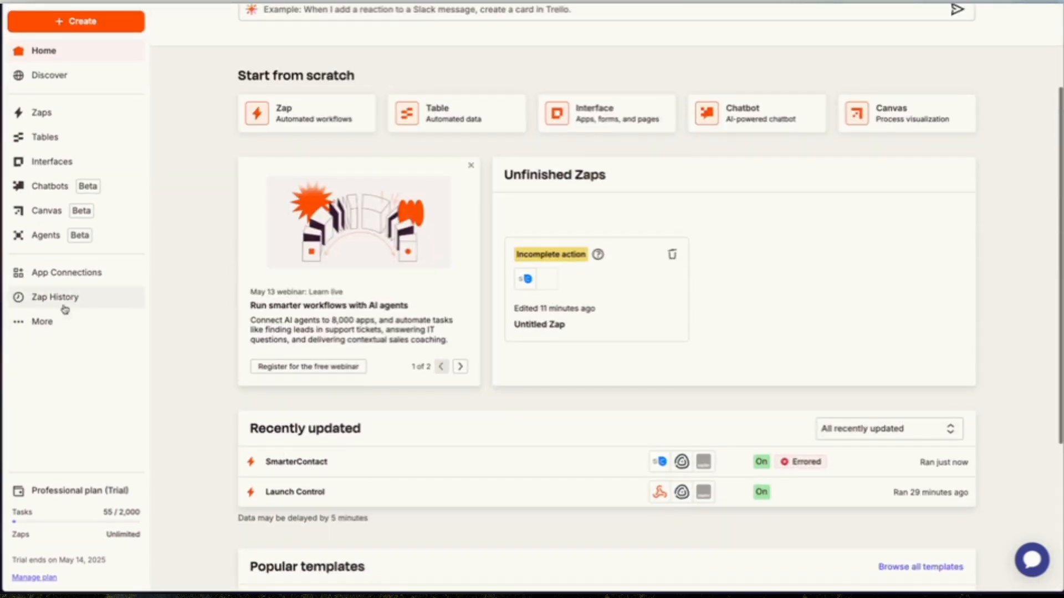
click(64, 304)
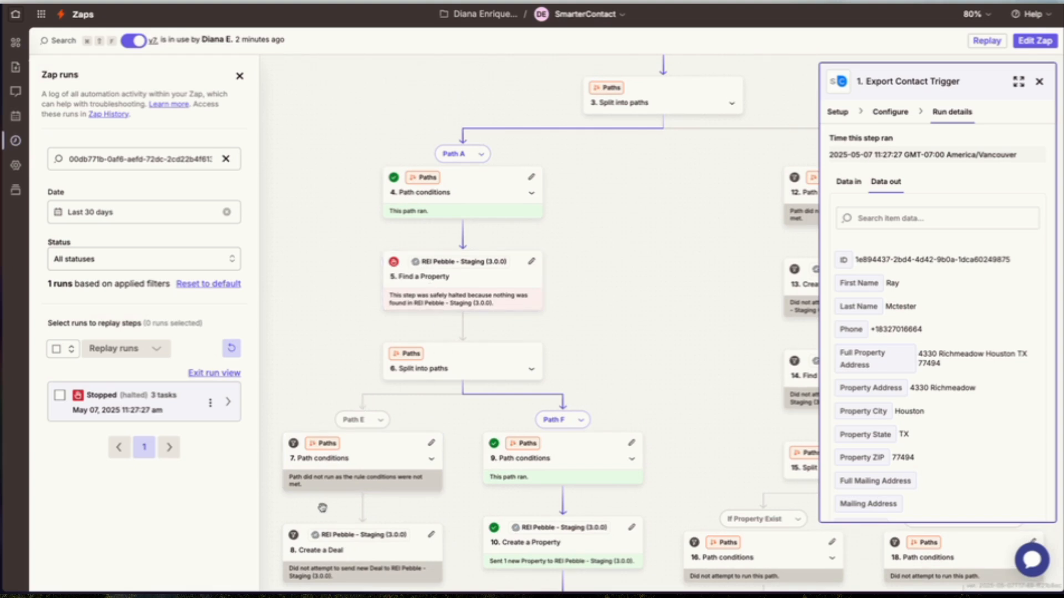
scroll(492, 328, down, 4)
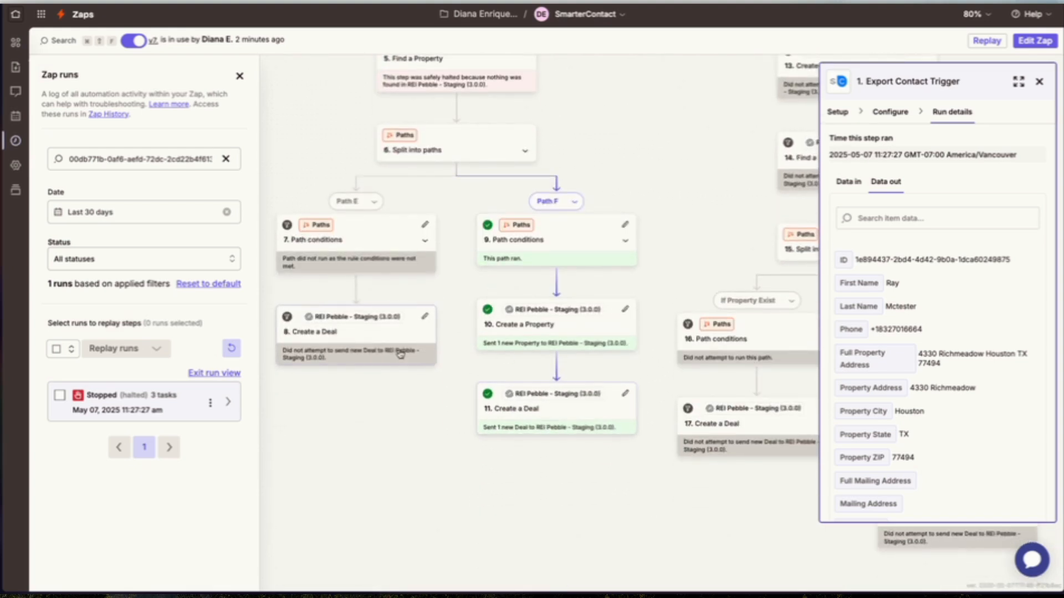
Switch back to the Pebble Sellers board and examine the Lead In column for the new deal.
mouse_move(1, 106)
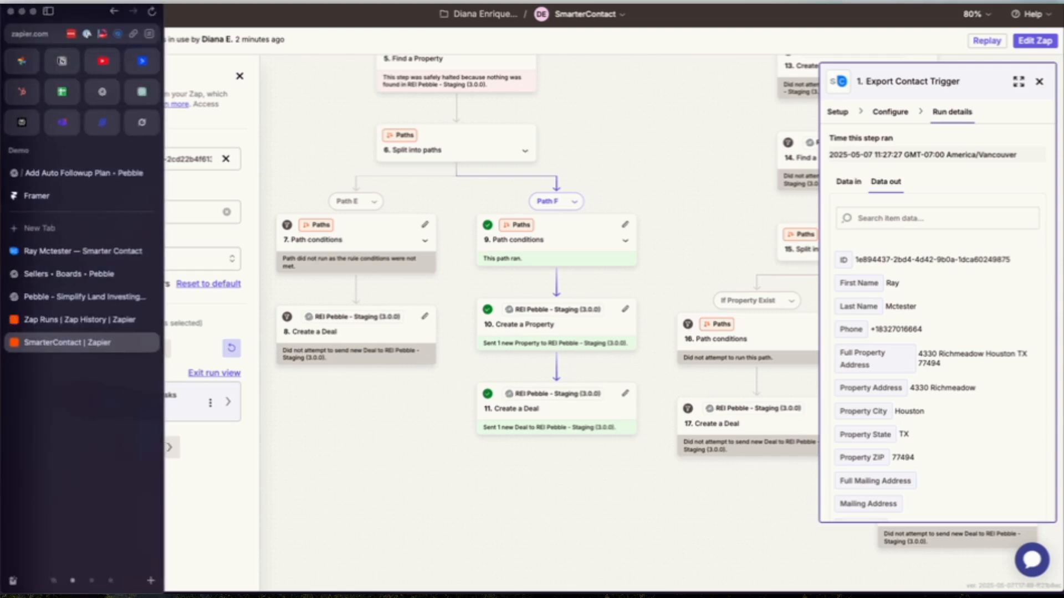
click(91, 273)
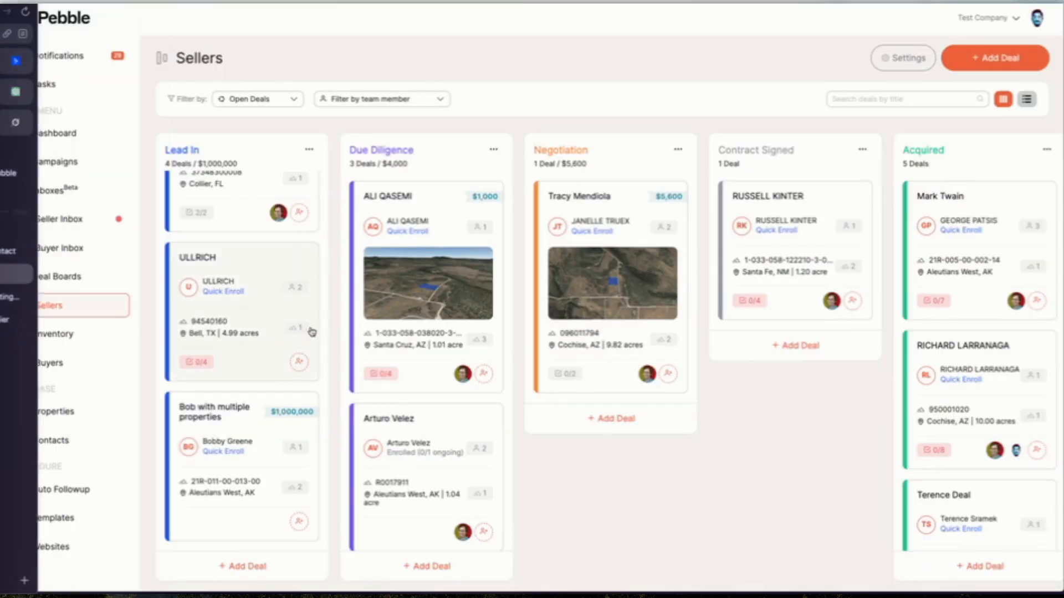
scroll(246, 408, down, 5)
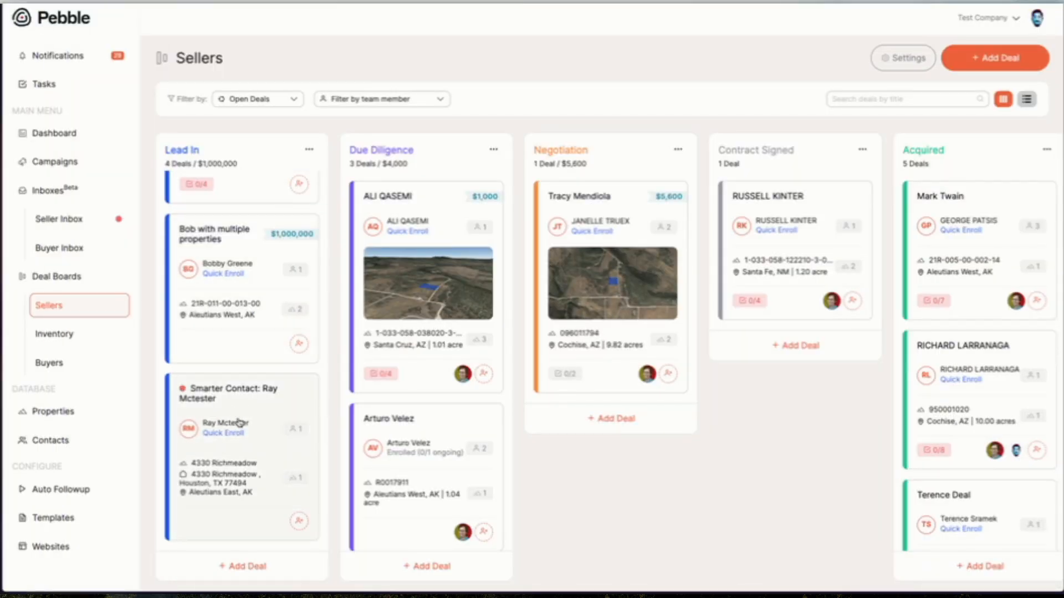
scroll(249, 439, up, 4)
scroll(248, 439, down, 4)
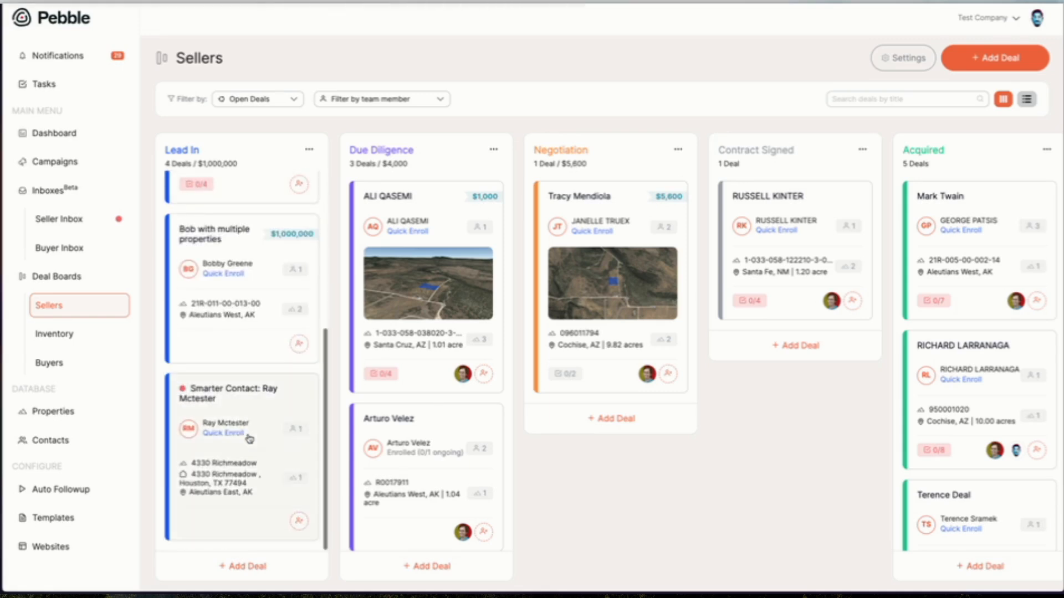